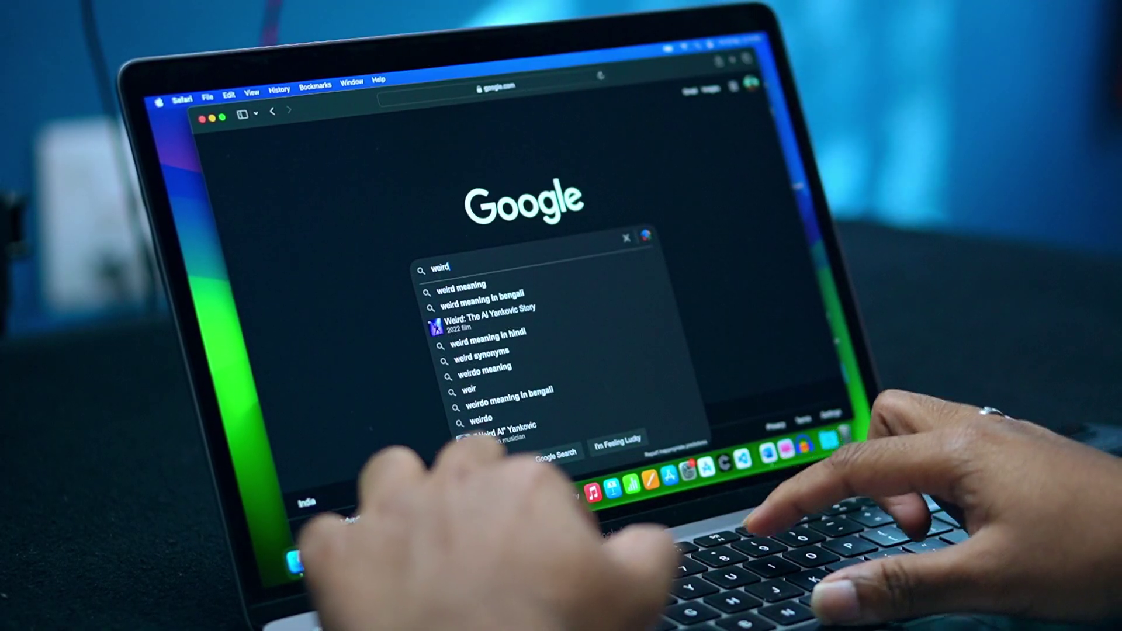
- Search Google for 'weird os li…' and open the Dusk OS website result
{"action": "type", "text": "os li"}
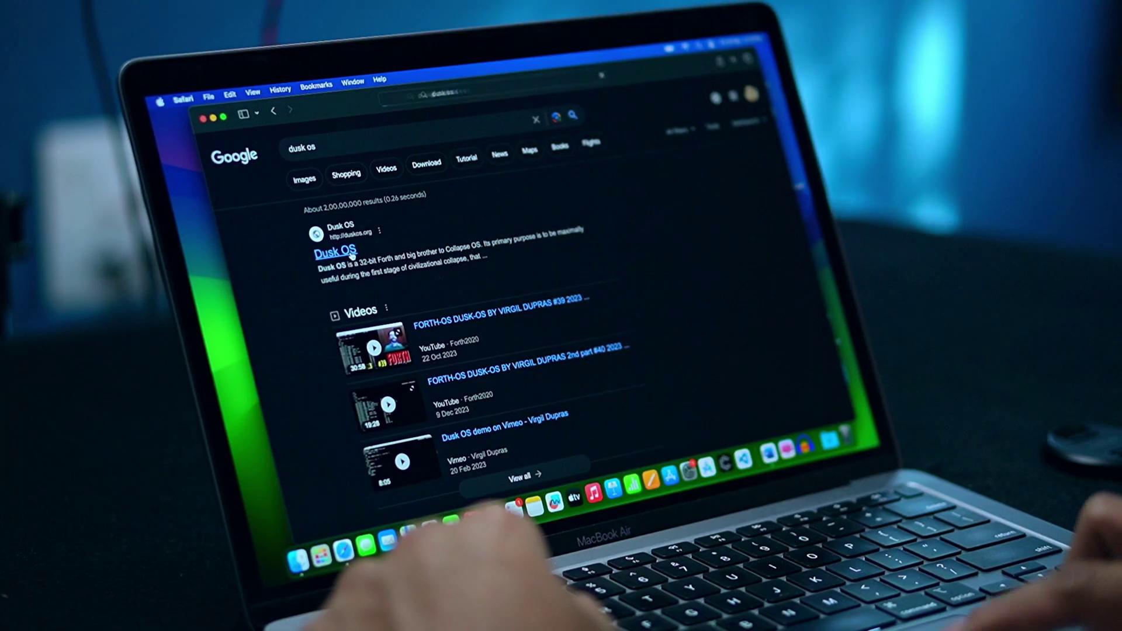
{"action": "left_click", "coordinate": [262, 247]}
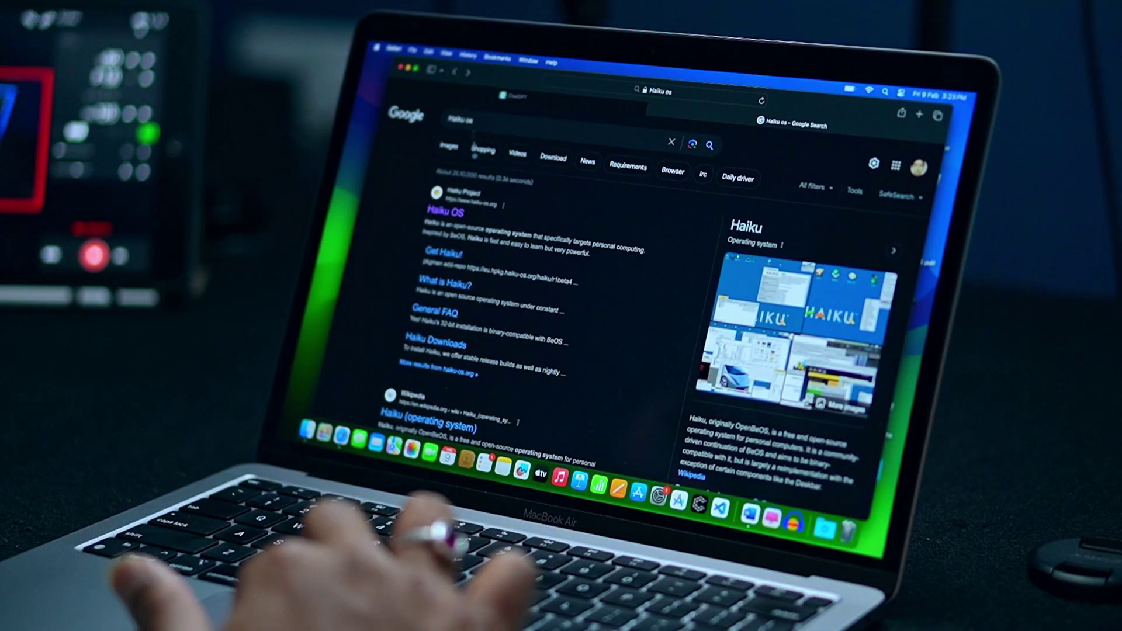
- Scroll the Haiku OS results and advance to the next Haiku desktop screenshot
{"action": "scroll", "coordinate": [468, 252], "scroll_direction": "down", "scroll_amount": 5}
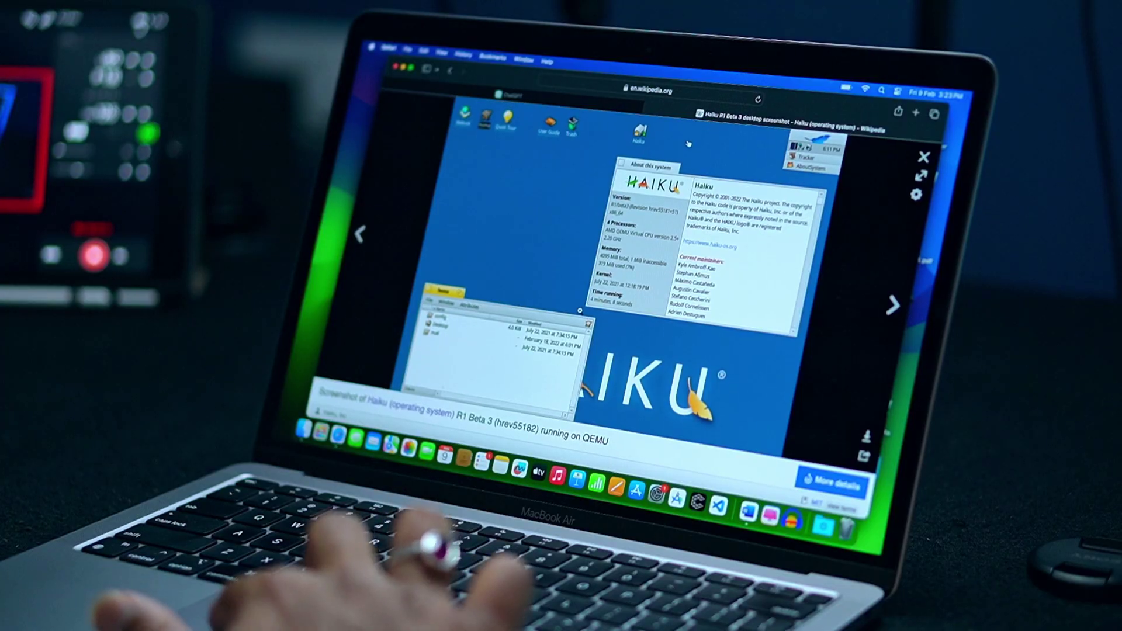
{"action": "key", "text": "Right"}
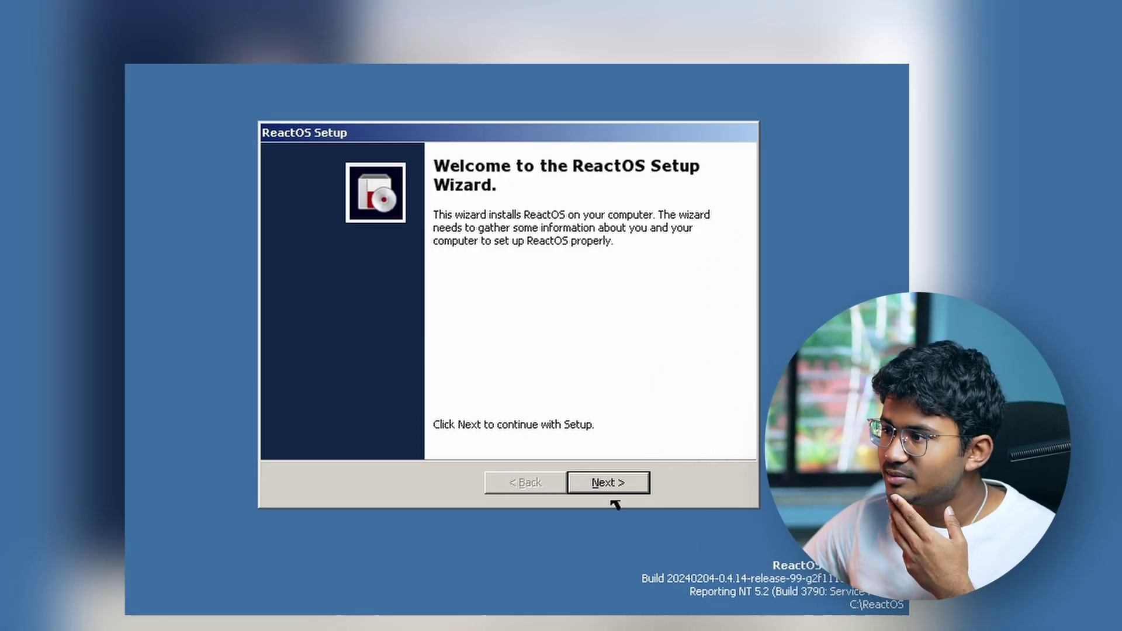
- Continue through the Welcome, Acknowledgements, Product Options, Regional and owner-name pages with defaults
{"action": "left_click", "coordinate": [617, 485]}
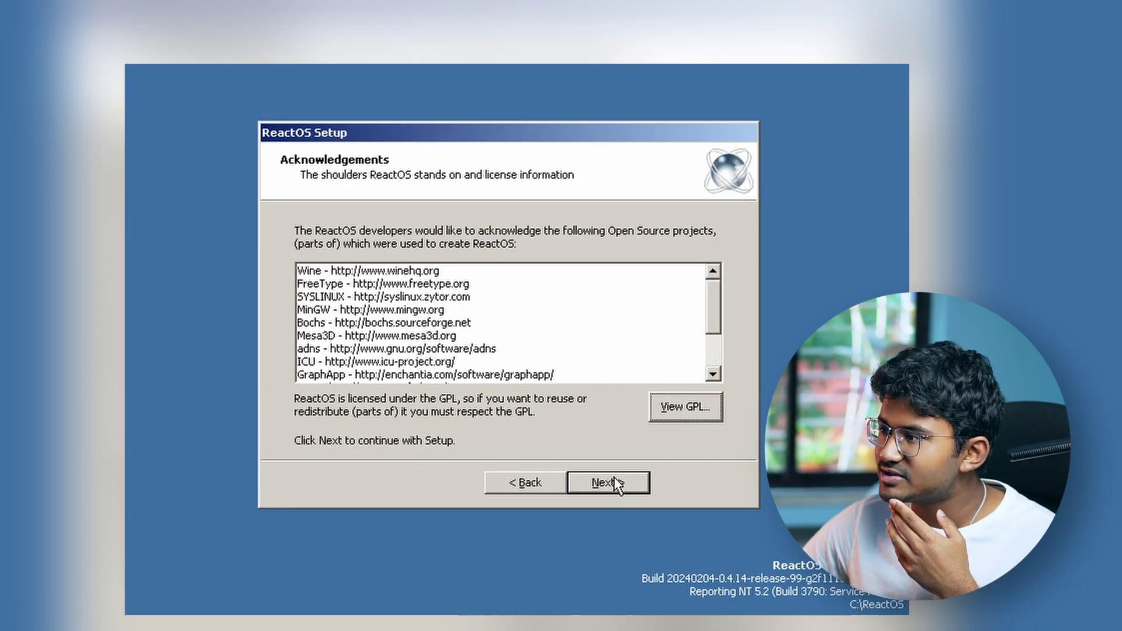
{"action": "left_click", "coordinate": [617, 485]}
{"action": "left_click", "coordinate": [617, 485]}
{"action": "left_click", "coordinate": [616, 485]}
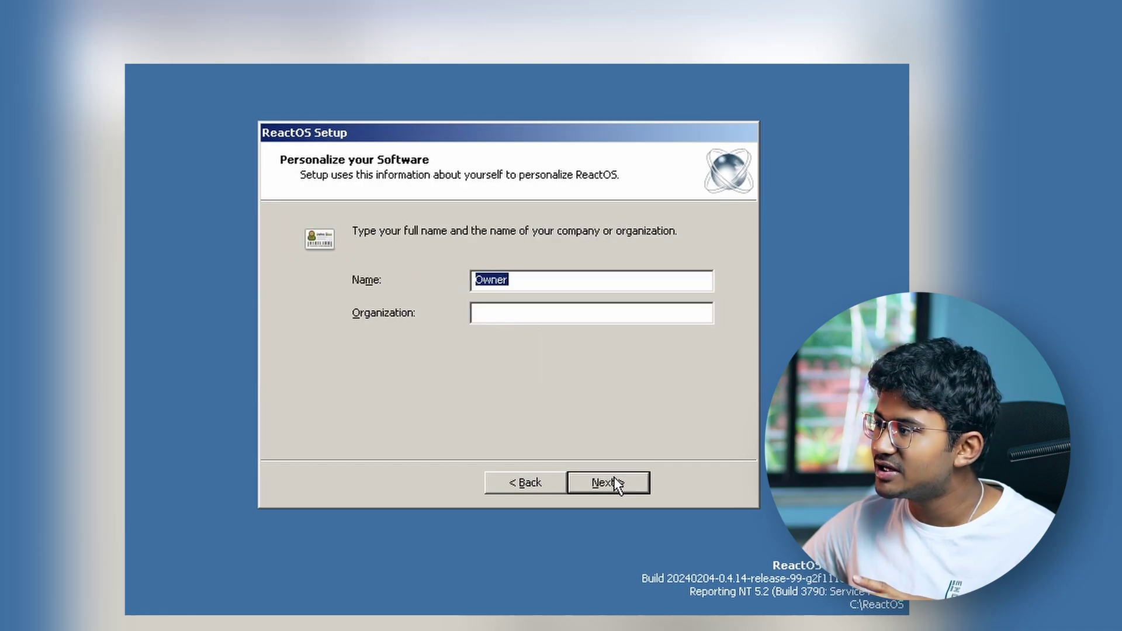
{"action": "left_click", "coordinate": [616, 484]}
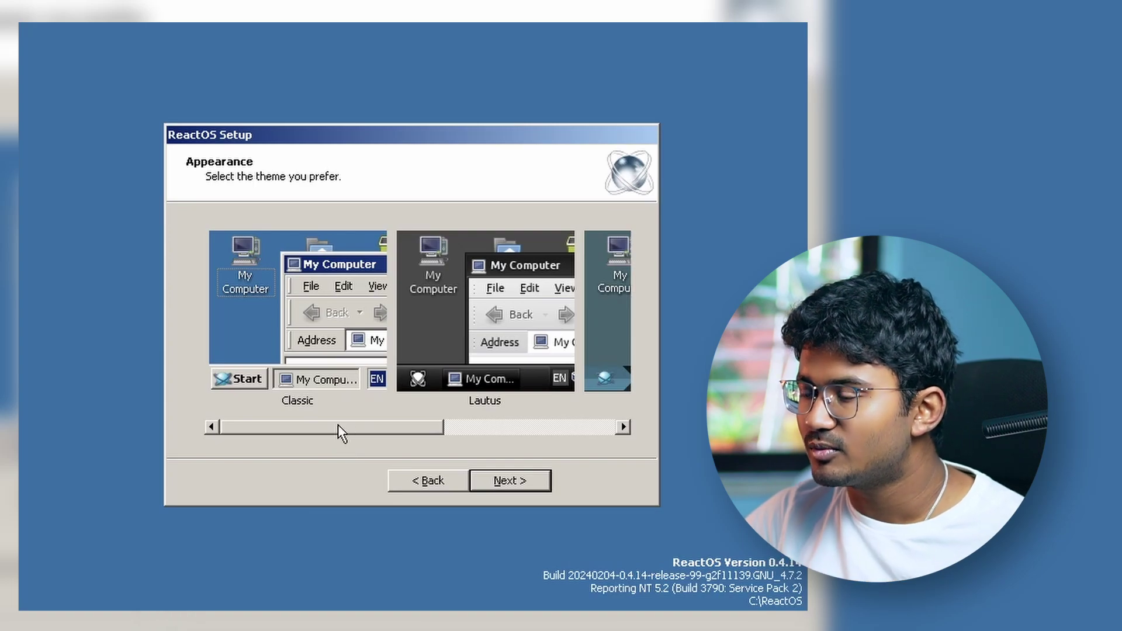
- Select the Mizu appearance theme and continue setup
{"action": "left_click_drag", "start_coordinate": [338, 424], "coordinate": [577, 421]}
{"action": "left_click", "coordinate": [582, 354]}
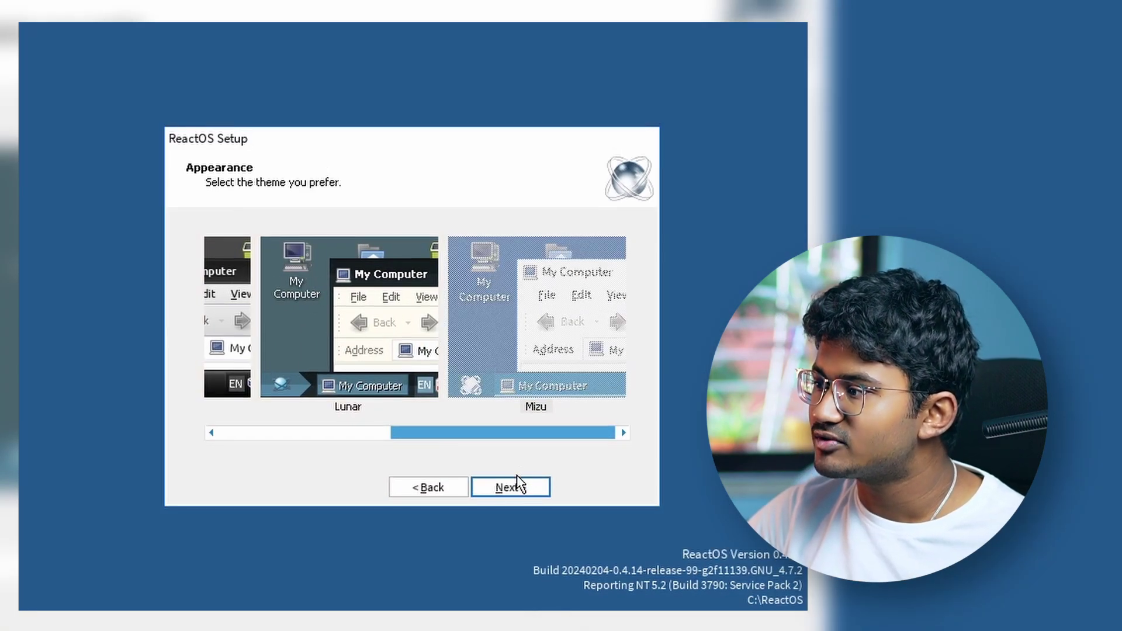
{"action": "left_click", "coordinate": [580, 353]}
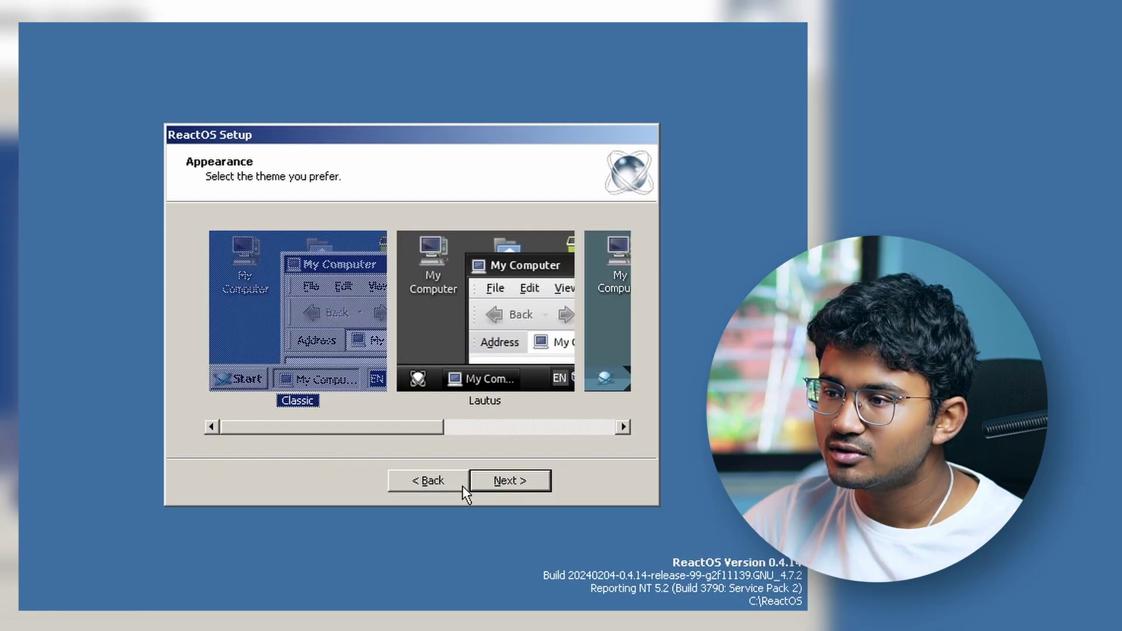
{"action": "left_click", "coordinate": [513, 478]}
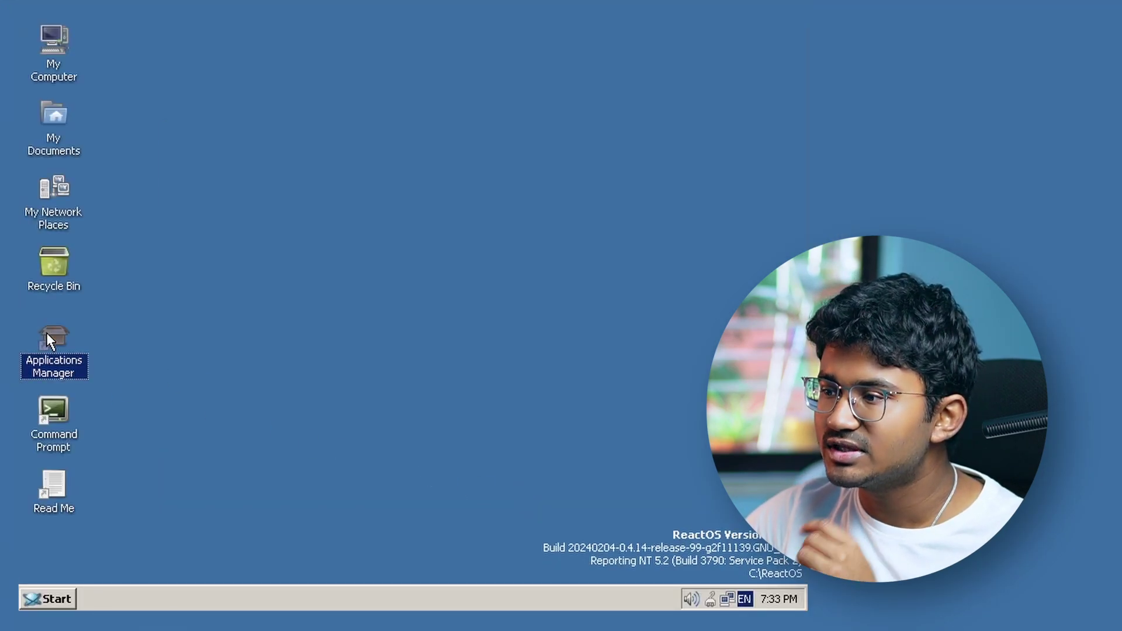
- Launch the Applications Manager, then set the screen resolution to 1920x1080 via Control Panel's Display settings
{"action": "double_click", "coordinate": [47, 340]}
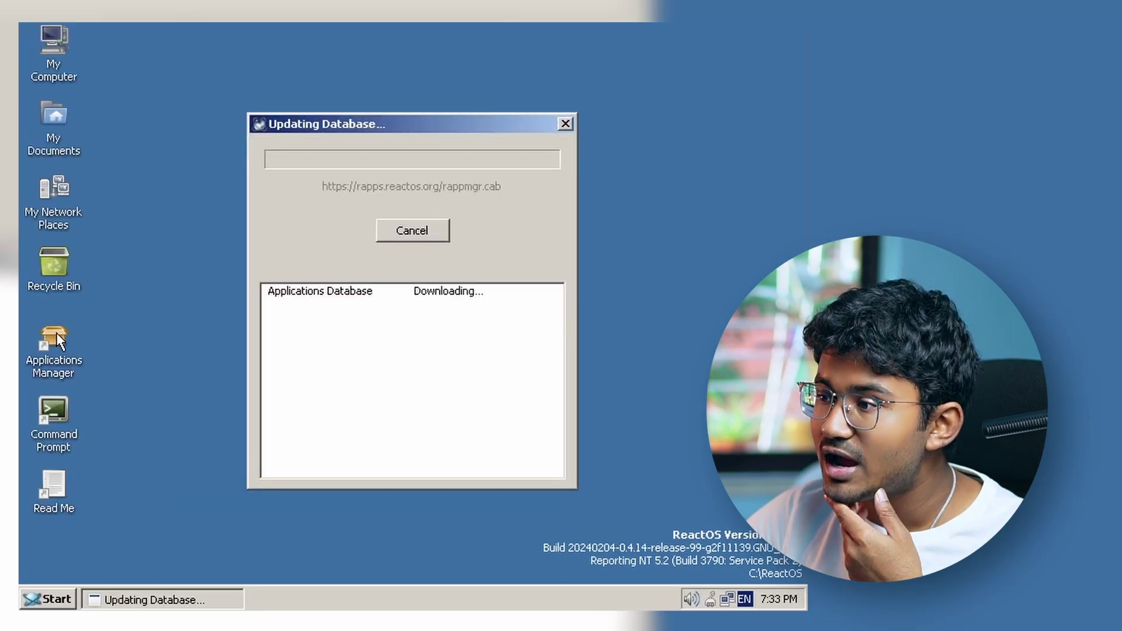
{"action": "left_click", "coordinate": [48, 597]}
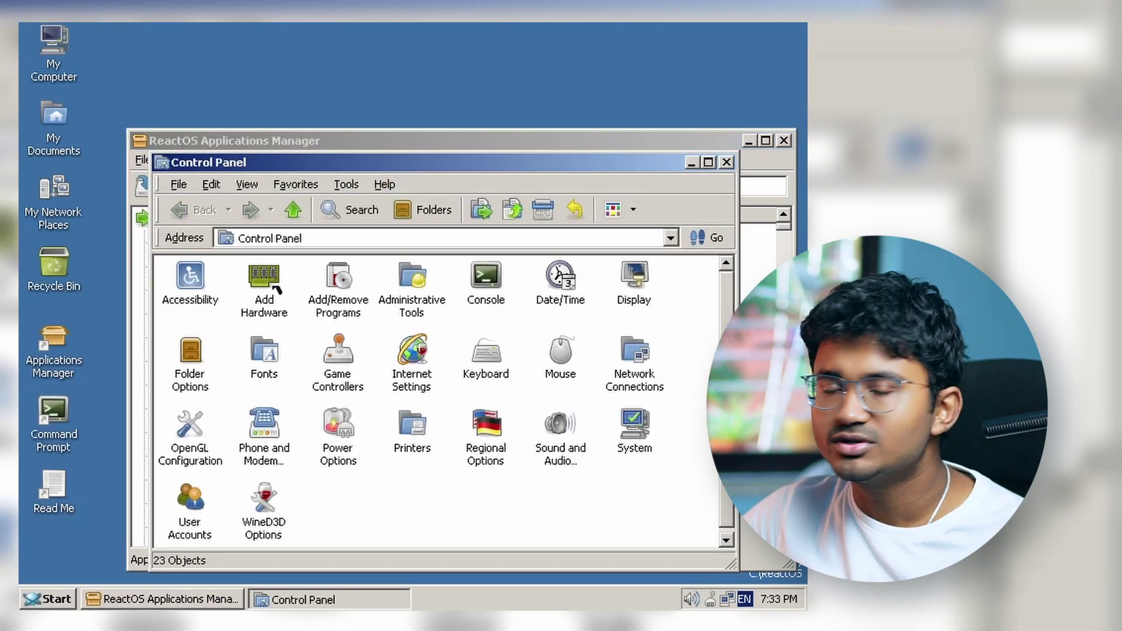
{"action": "double_click", "coordinate": [637, 279]}
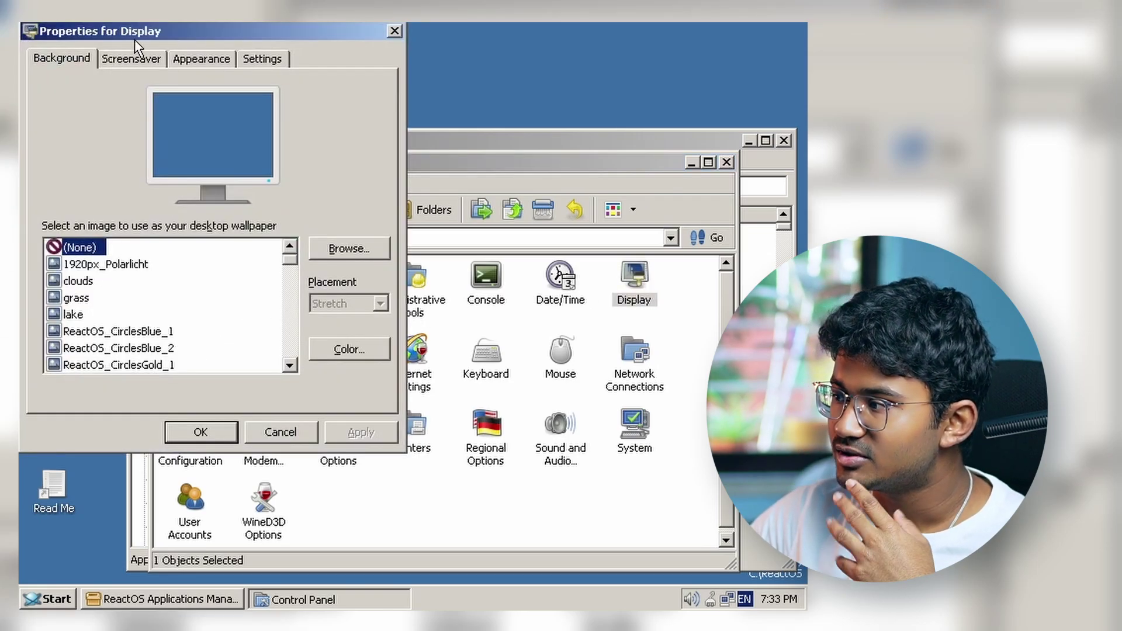
{"action": "left_click", "coordinate": [131, 58]}
{"action": "left_click", "coordinate": [262, 58]}
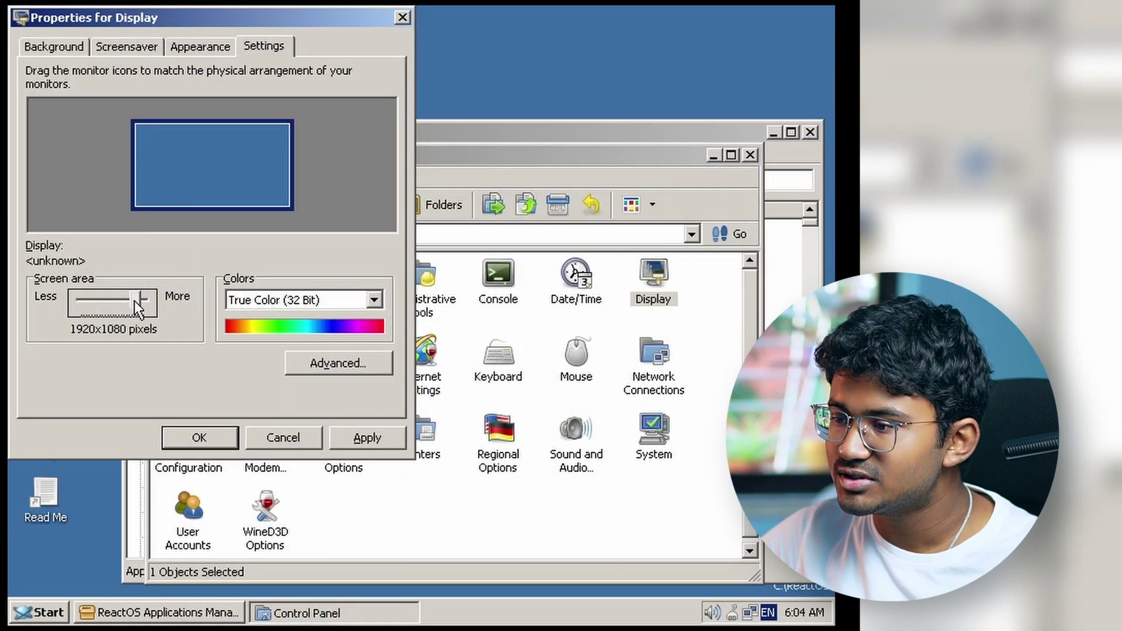
{"action": "left_click", "coordinate": [203, 432]}
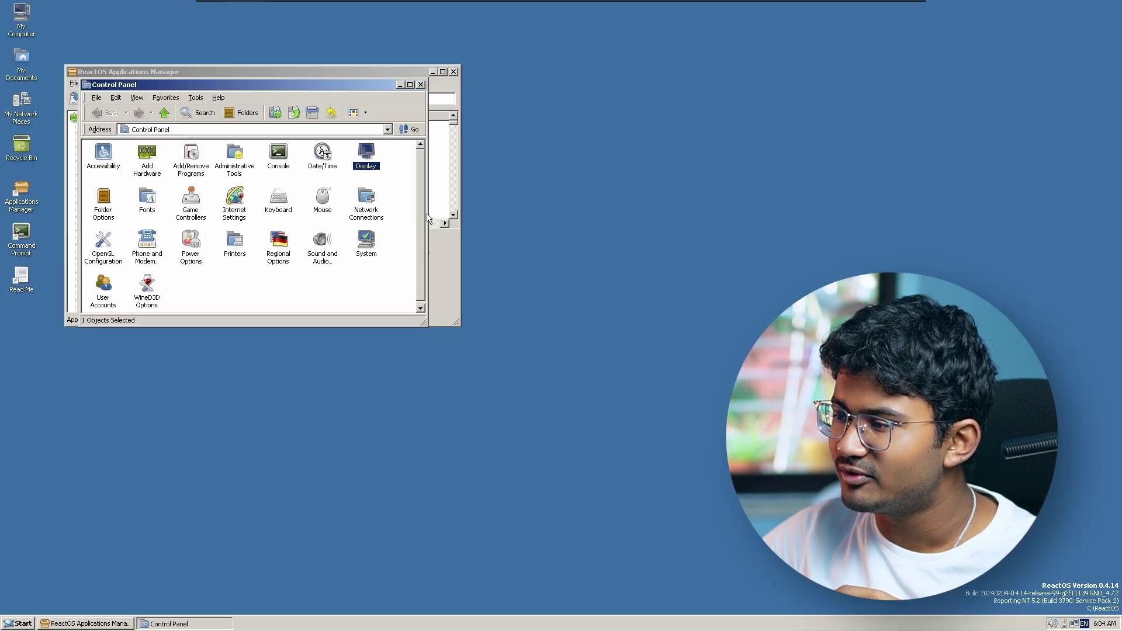
{"action": "left_click_drag", "start_coordinate": [480, 236], "coordinate": [622, 203]}
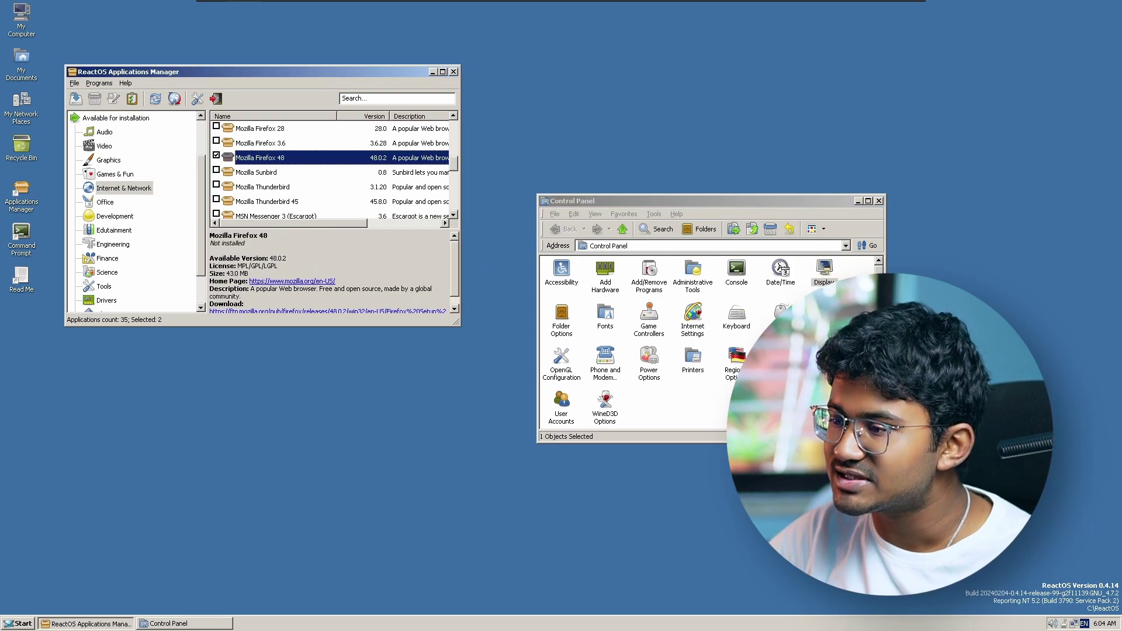
- Start installing Firefox 48, then preview Lautus, Lunar and Mizu before choosing the Modern visual style
{"action": "left_click", "coordinate": [212, 103]}
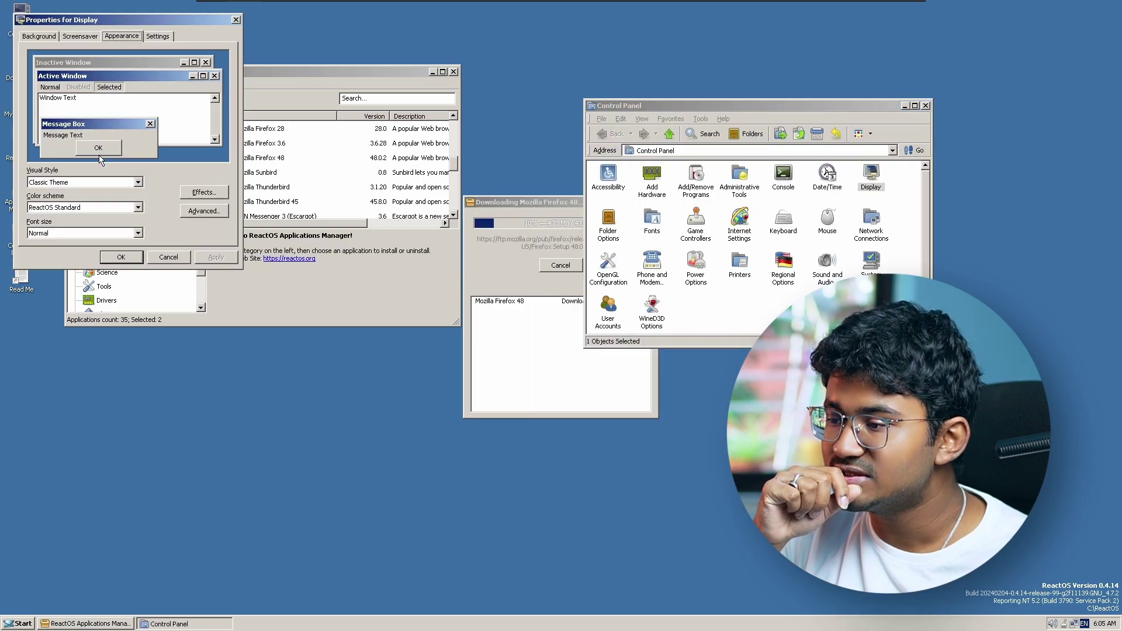
{"action": "left_click", "coordinate": [84, 182]}
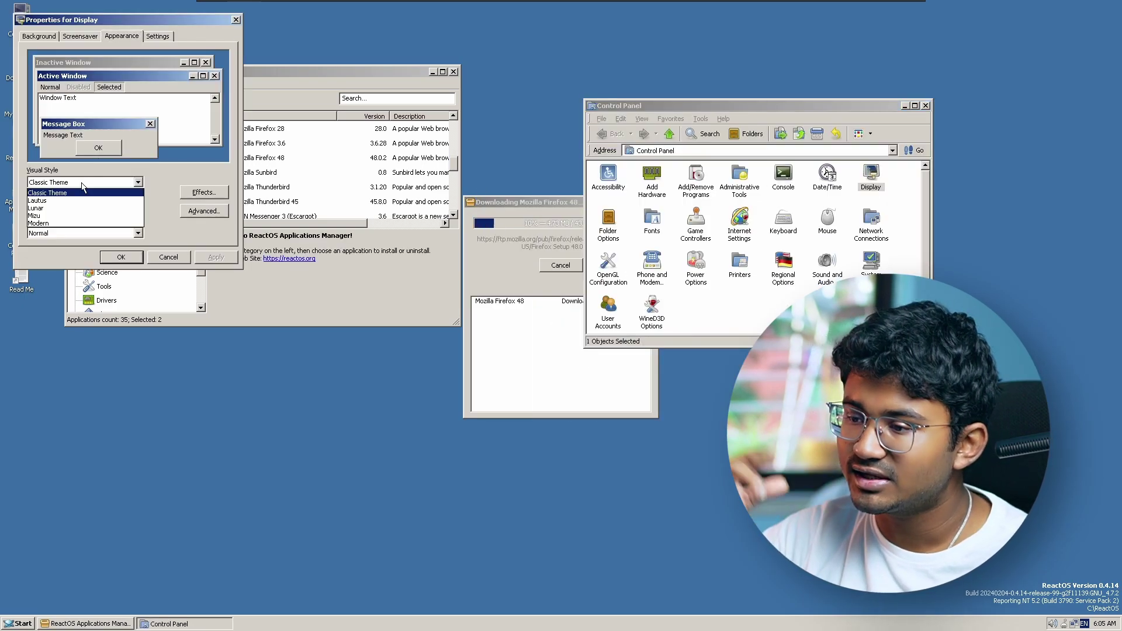
{"action": "left_click", "coordinate": [63, 209]}
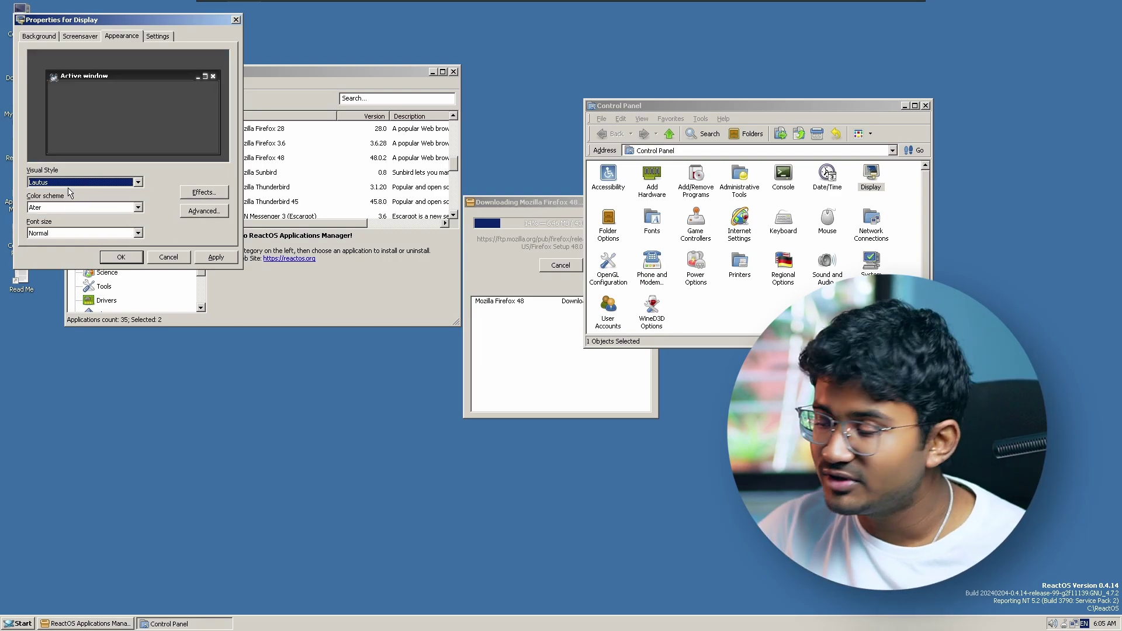
{"action": "left_click", "coordinate": [69, 183]}
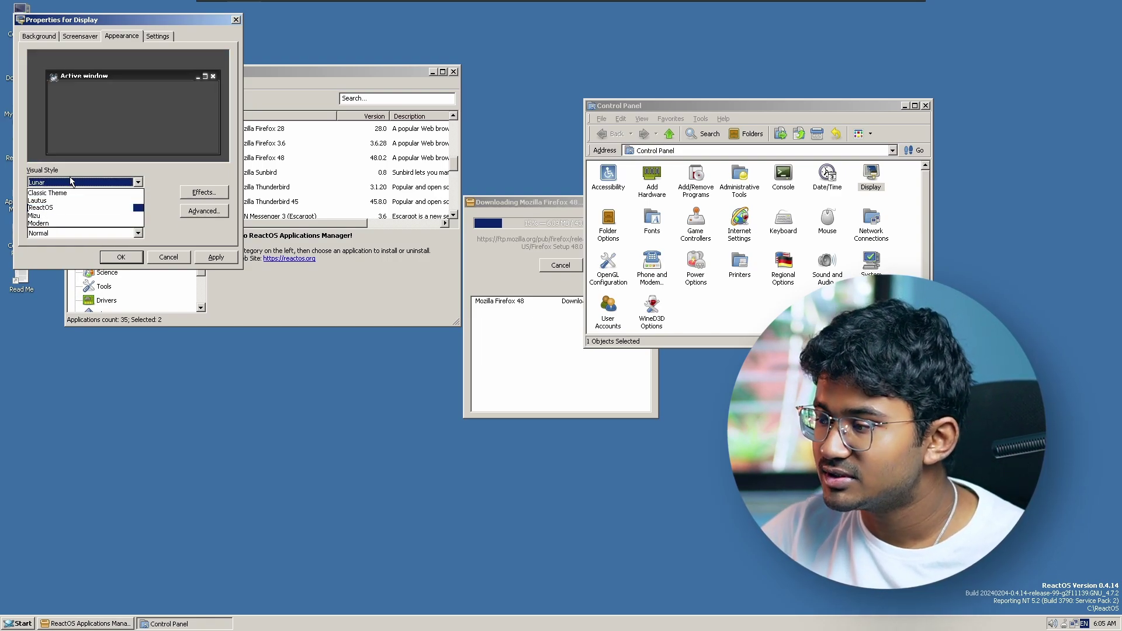
{"action": "left_click", "coordinate": [70, 182]}
{"action": "left_click", "coordinate": [65, 183]}
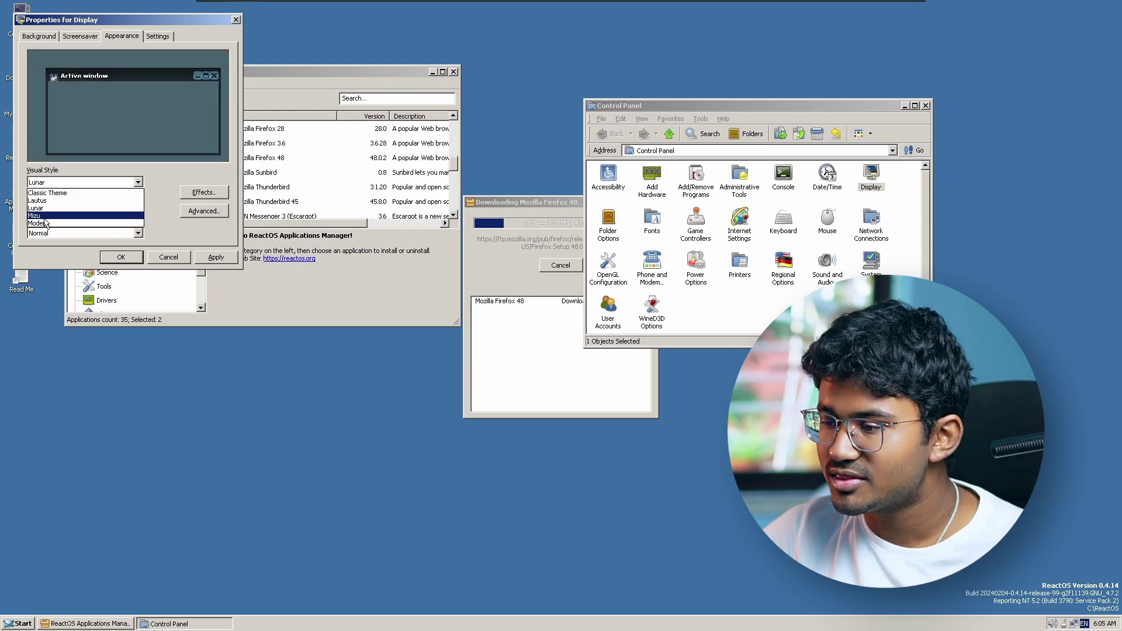
{"action": "left_click", "coordinate": [65, 183]}
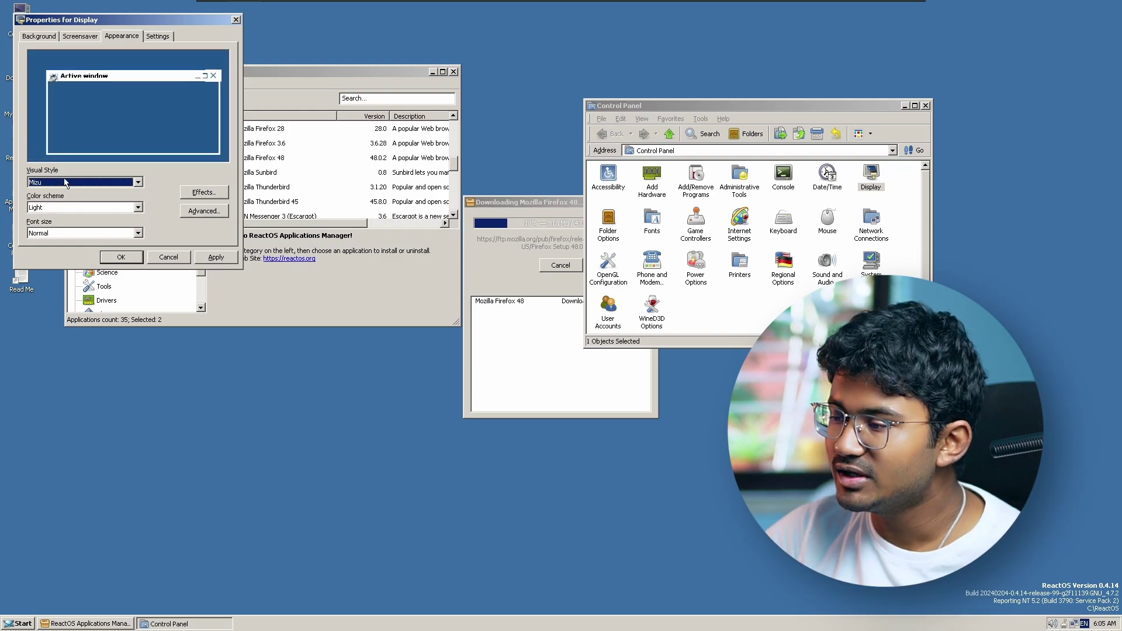
{"action": "left_click", "coordinate": [66, 183]}
{"action": "left_click", "coordinate": [45, 226]}
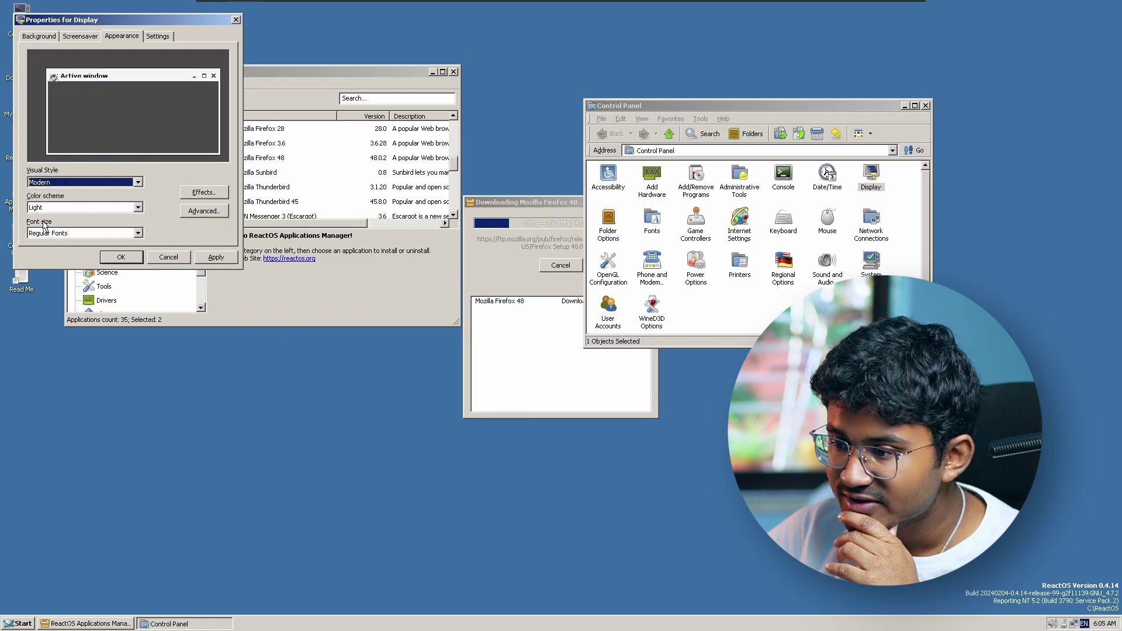
- Set the colour scheme to Dark and apply the Modern Dark appearance
{"action": "left_click", "coordinate": [79, 206]}
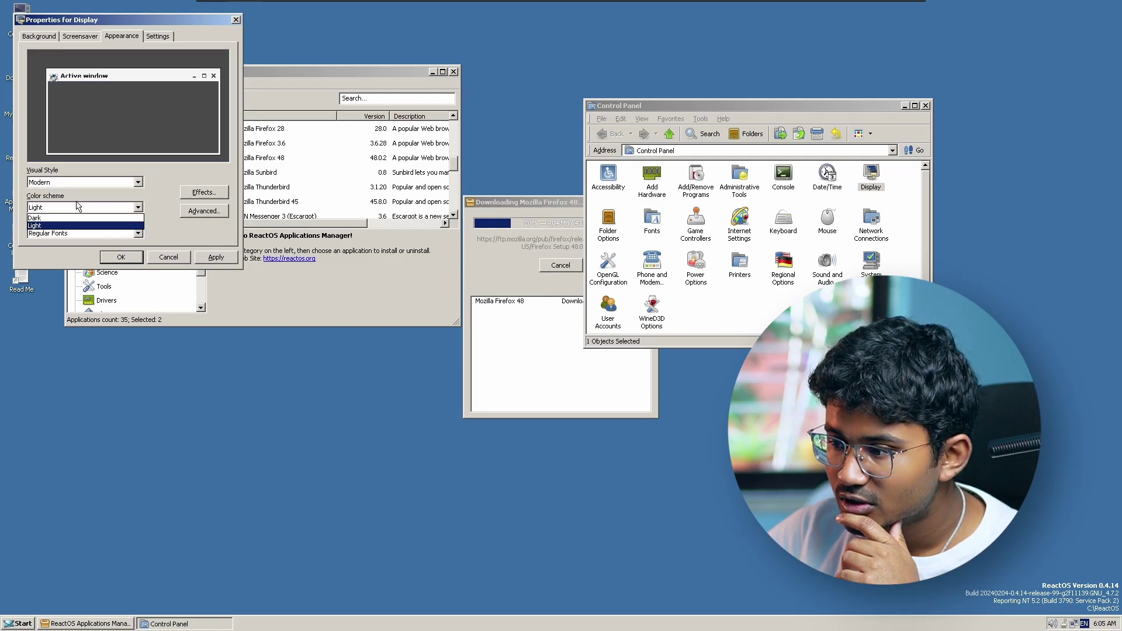
{"action": "left_click", "coordinate": [63, 218]}
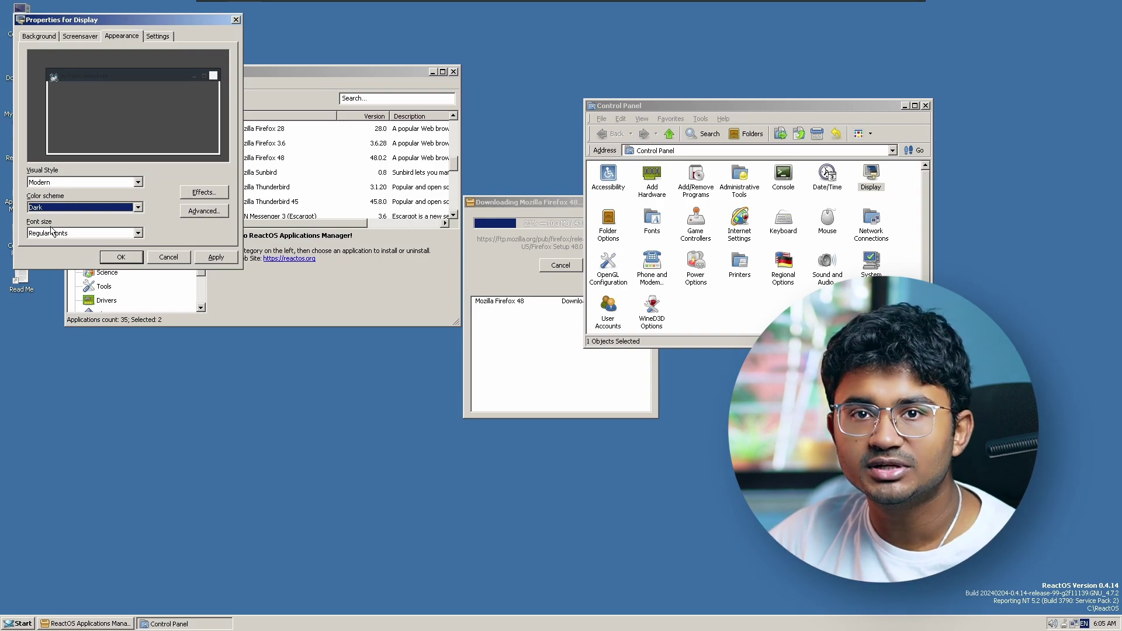
{"action": "left_click", "coordinate": [507, 463]}
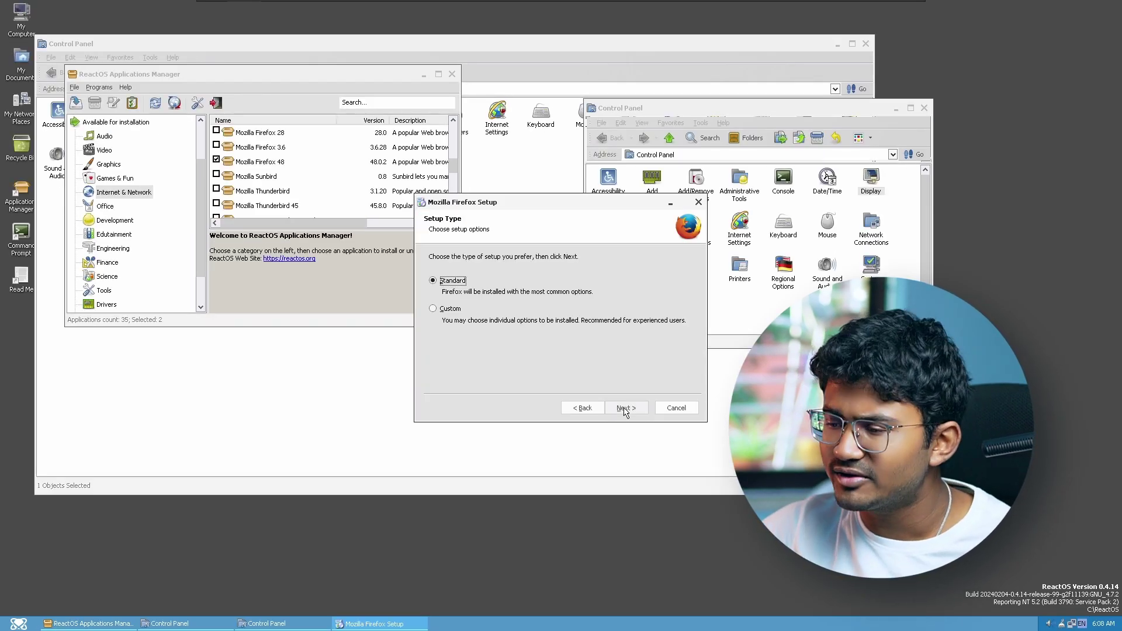
- Install Firefox with the Standard setup type, then go to the Google Chrome download page
{"action": "left_click", "coordinate": [624, 408]}
{"action": "left_click", "coordinate": [625, 408]}
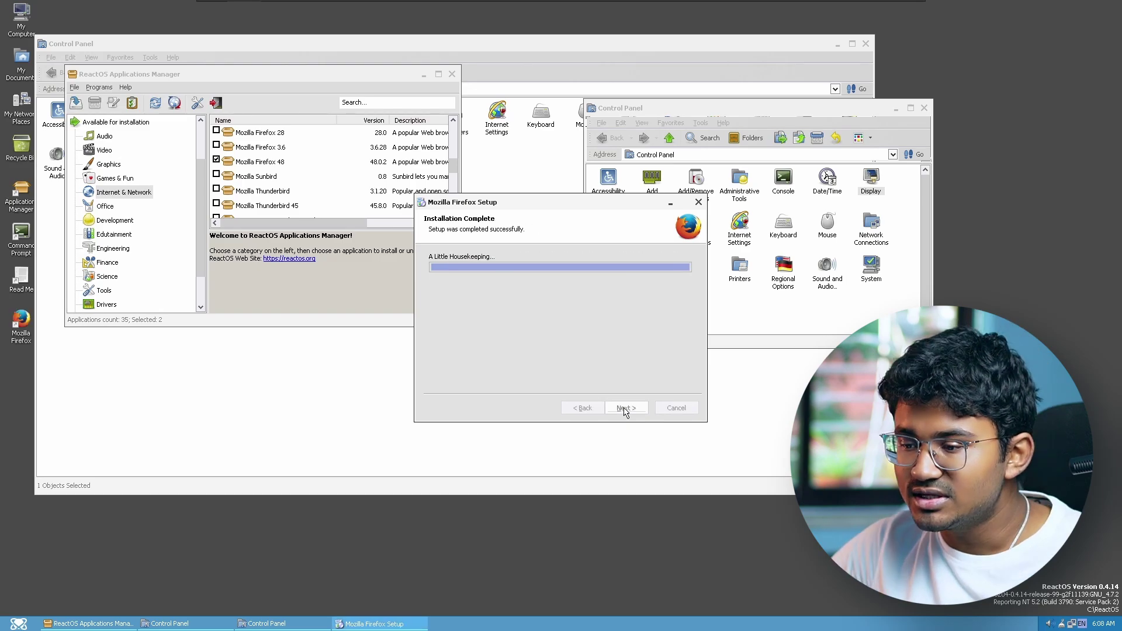
{"action": "left_click", "coordinate": [624, 407]}
{"action": "left_click", "coordinate": [624, 408]}
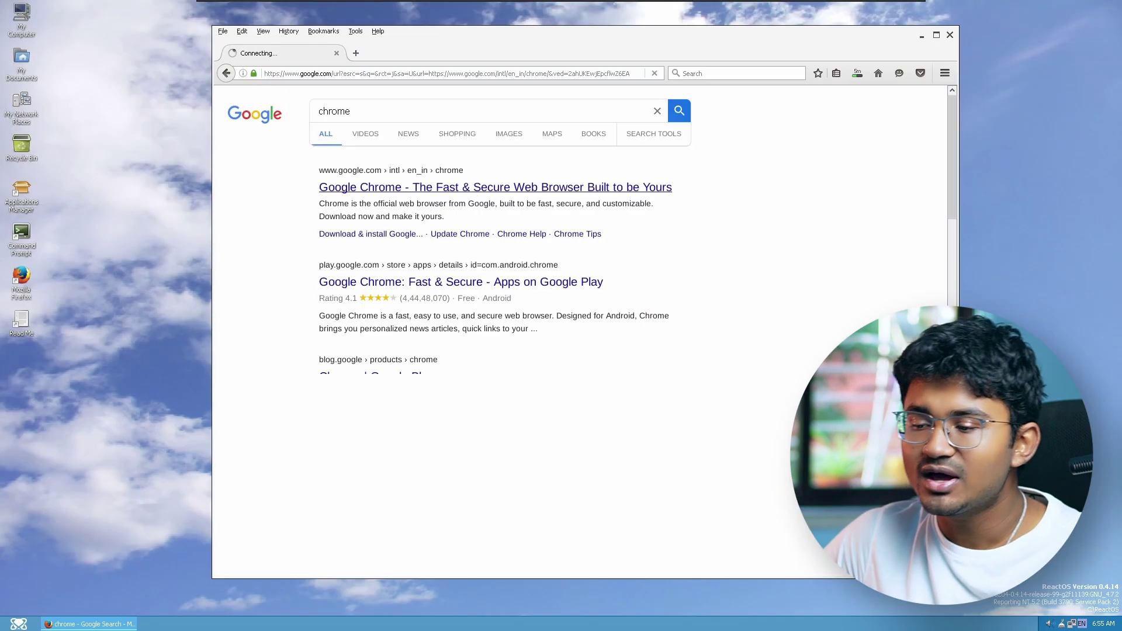
{"action": "left_click", "coordinate": [478, 187]}
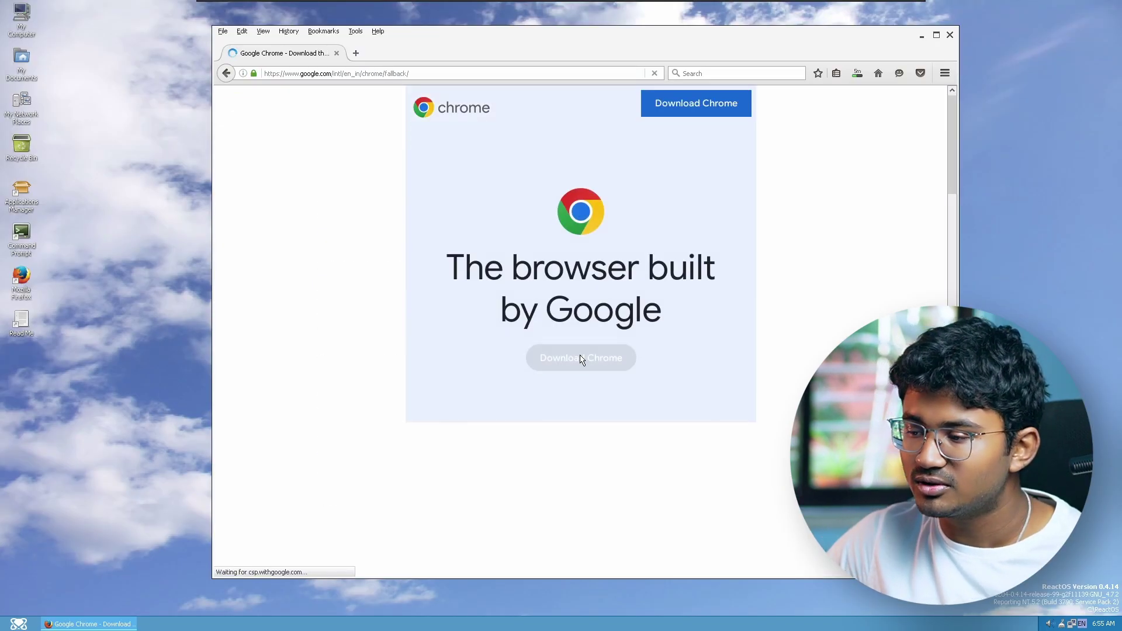
- Download the Chrome installer and OBS Studio for Windows
{"action": "left_click", "coordinate": [581, 358]}
{"action": "left_click", "coordinate": [225, 73]}
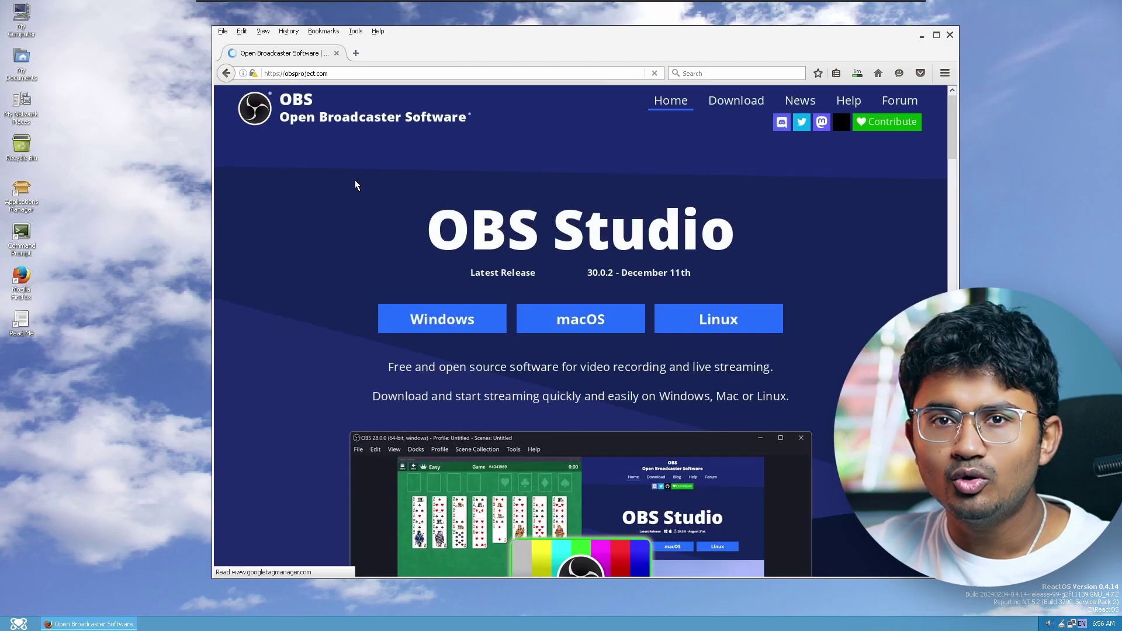
{"action": "left_click", "coordinate": [454, 321]}
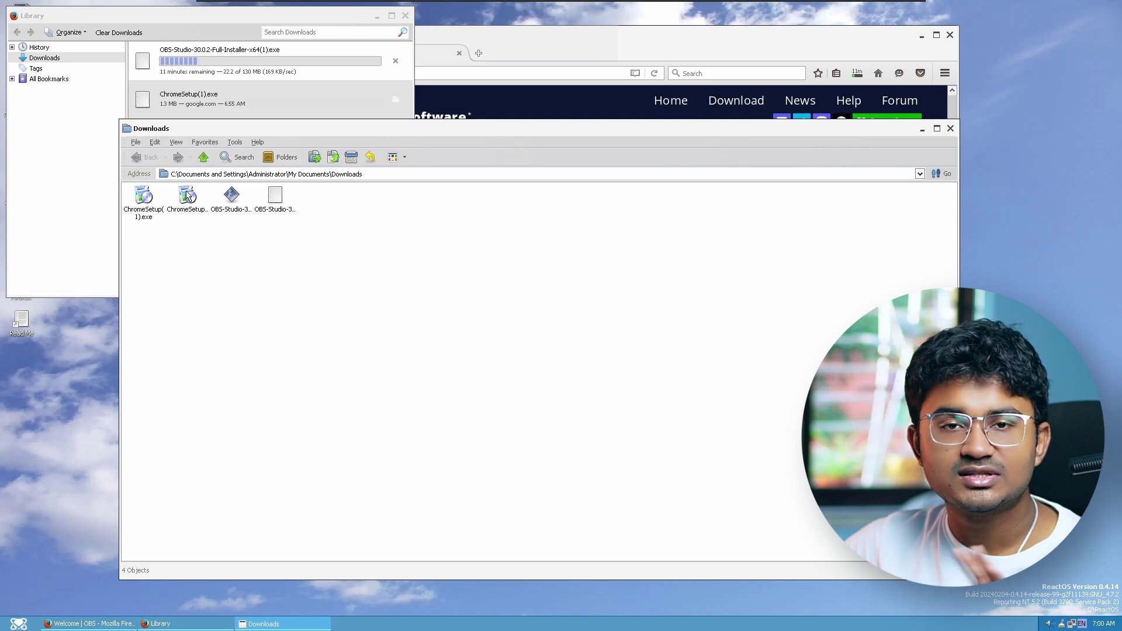
- Run the downloaded installer and dismiss its architecture incompatibility error
{"action": "double_click", "coordinate": [186, 196]}
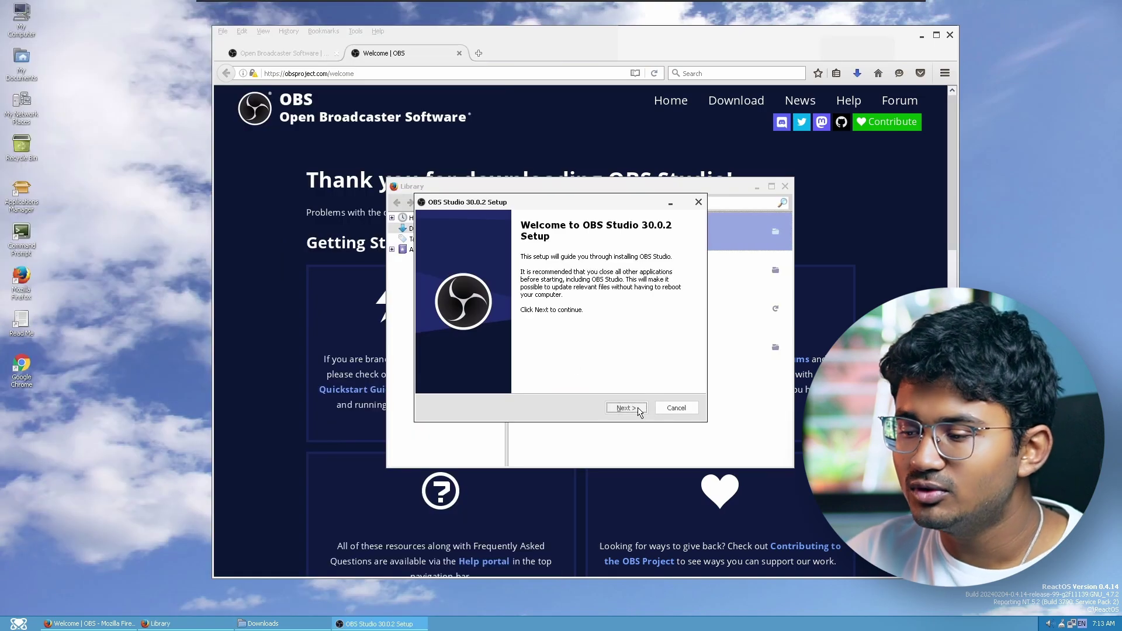
{"action": "left_click", "coordinate": [625, 408]}
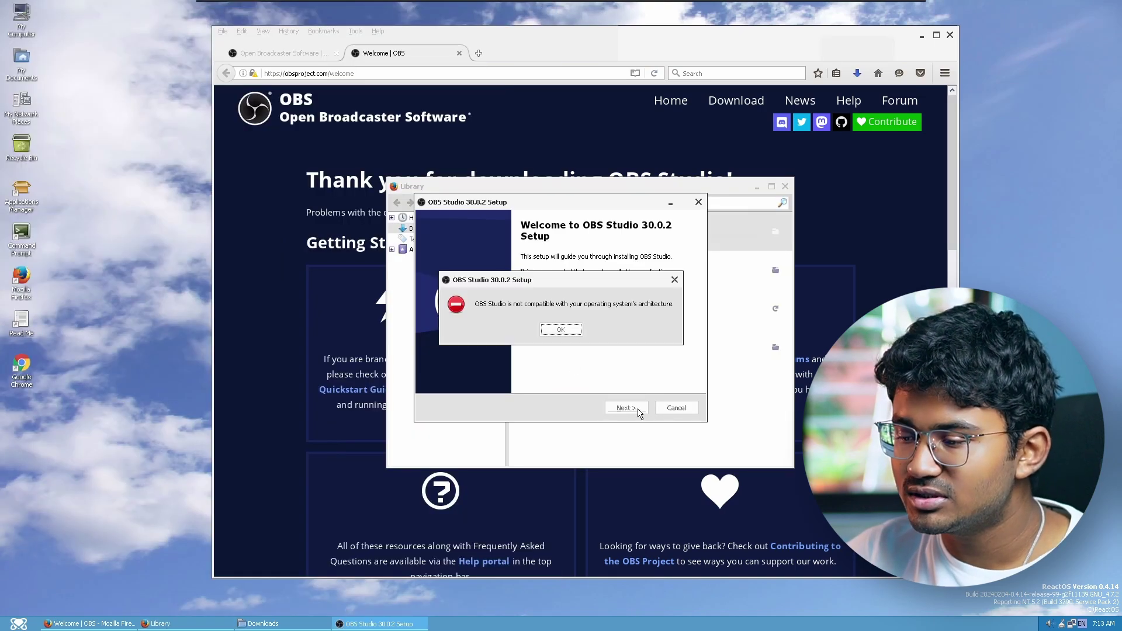
{"action": "left_click", "coordinate": [569, 330]}
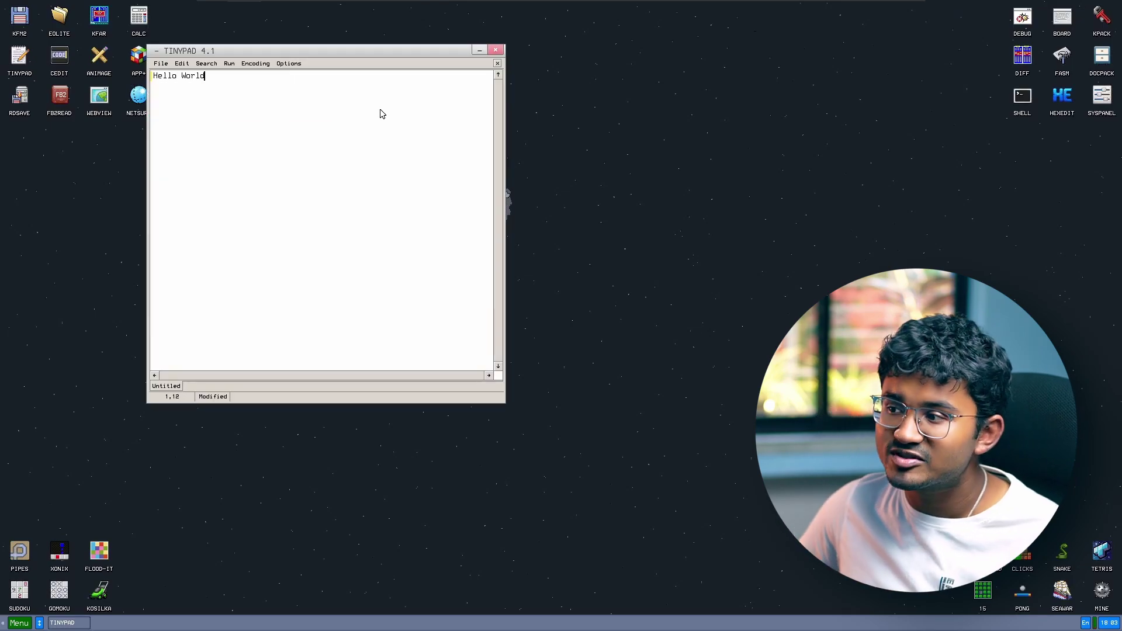
- Toggle the bottom taskbar off and back on in the system panel's taskbar settings
{"action": "left_click", "coordinate": [229, 63]}
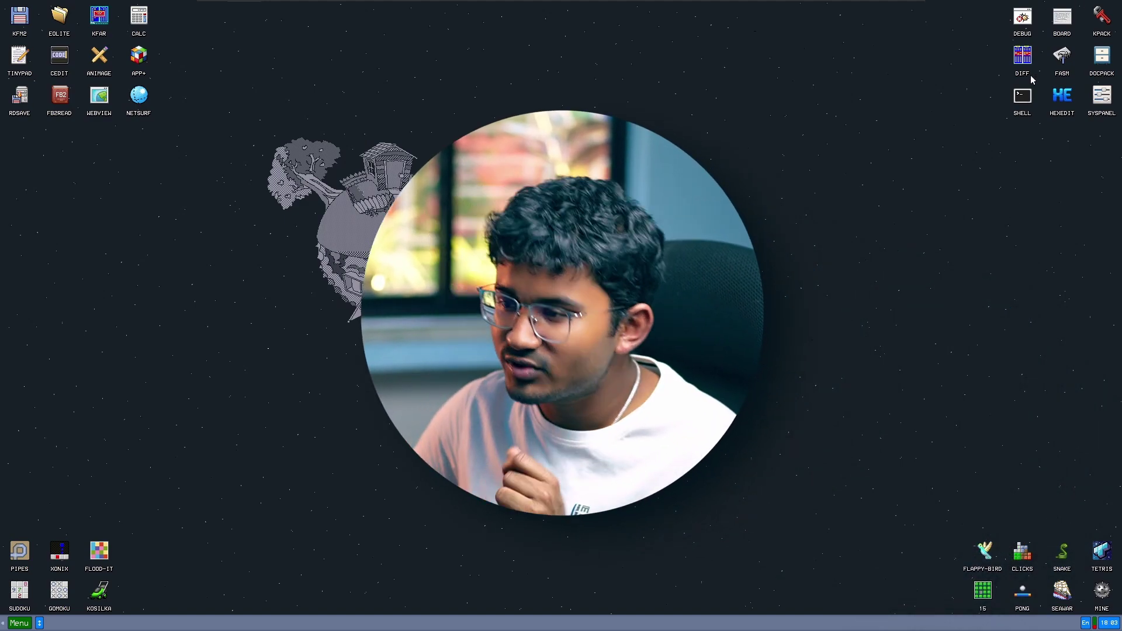
{"action": "left_click", "coordinate": [1101, 96]}
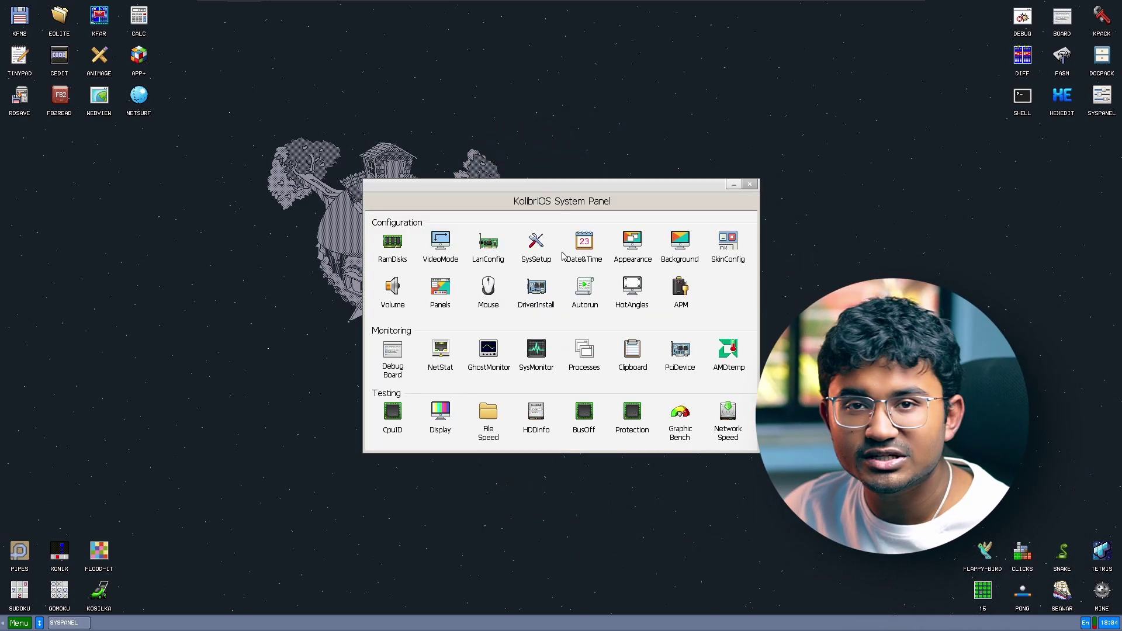
{"action": "left_click", "coordinate": [440, 290]}
{"action": "left_click", "coordinate": [97, 272]}
{"action": "left_click", "coordinate": [97, 273]}
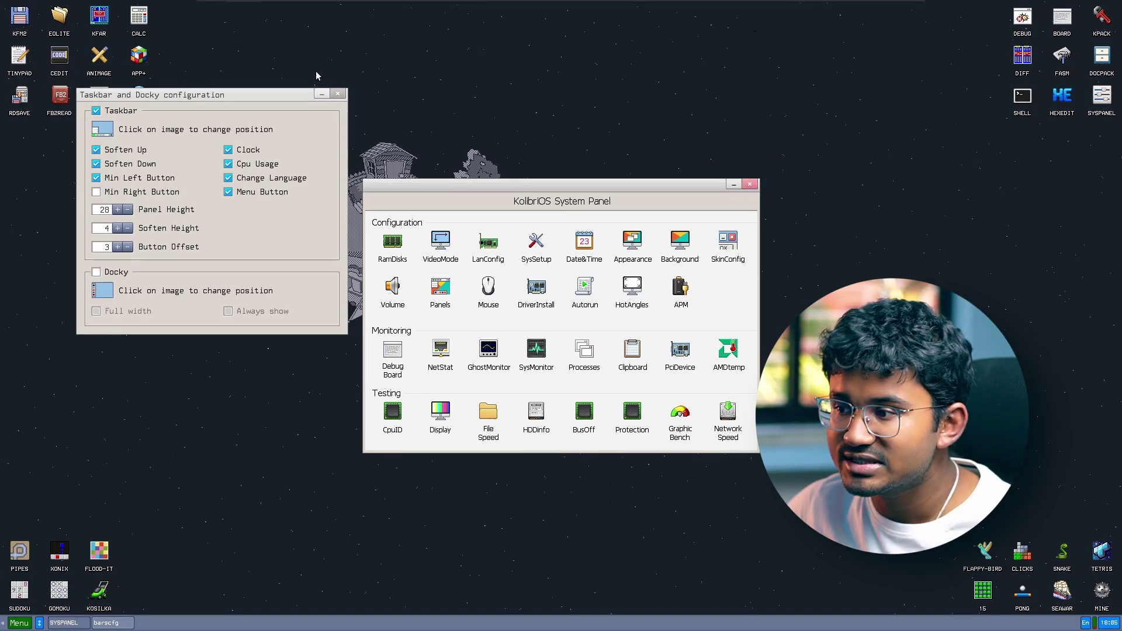
{"action": "left_click", "coordinate": [337, 94]}
- Apply the win8, then Win10, then red USSR window skins in Appearance settings
{"action": "left_click", "coordinate": [632, 246]}
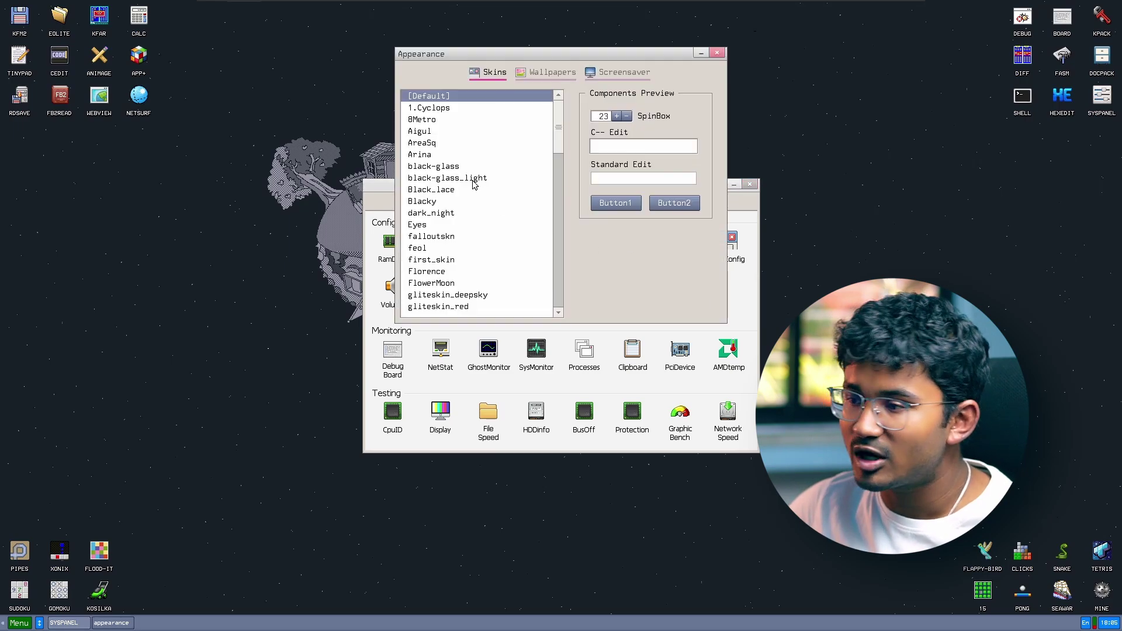
{"action": "scroll", "coordinate": [473, 184], "scroll_direction": "down", "scroll_amount": 10}
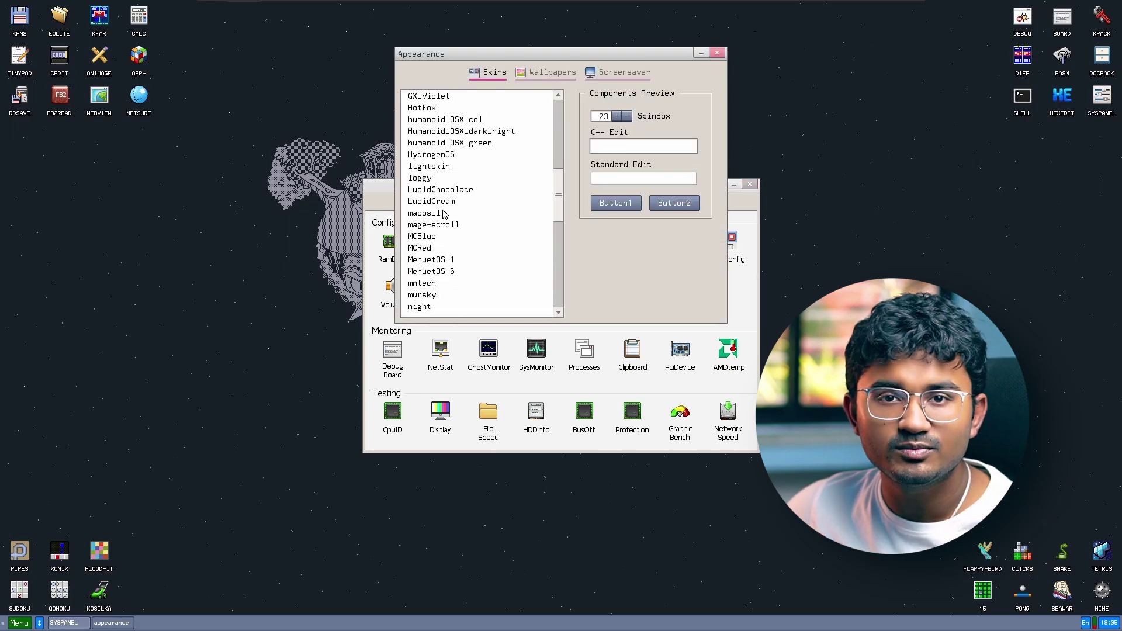
{"action": "scroll", "coordinate": [444, 214], "scroll_direction": "down", "scroll_amount": 10}
{"action": "left_click", "coordinate": [420, 269]}
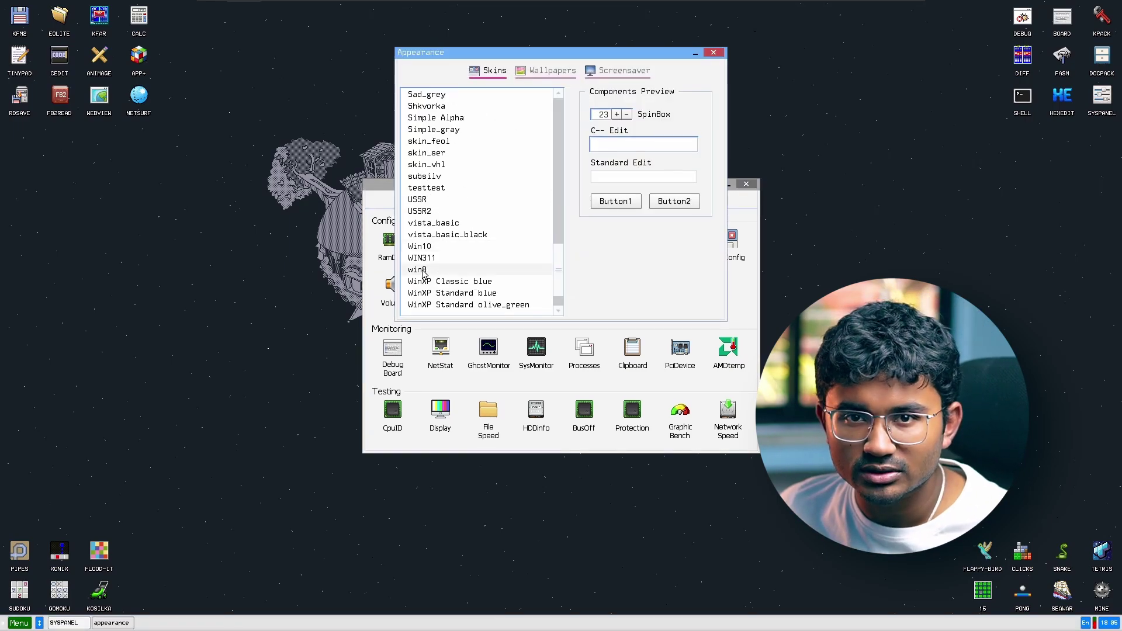
{"action": "left_click", "coordinate": [427, 249]}
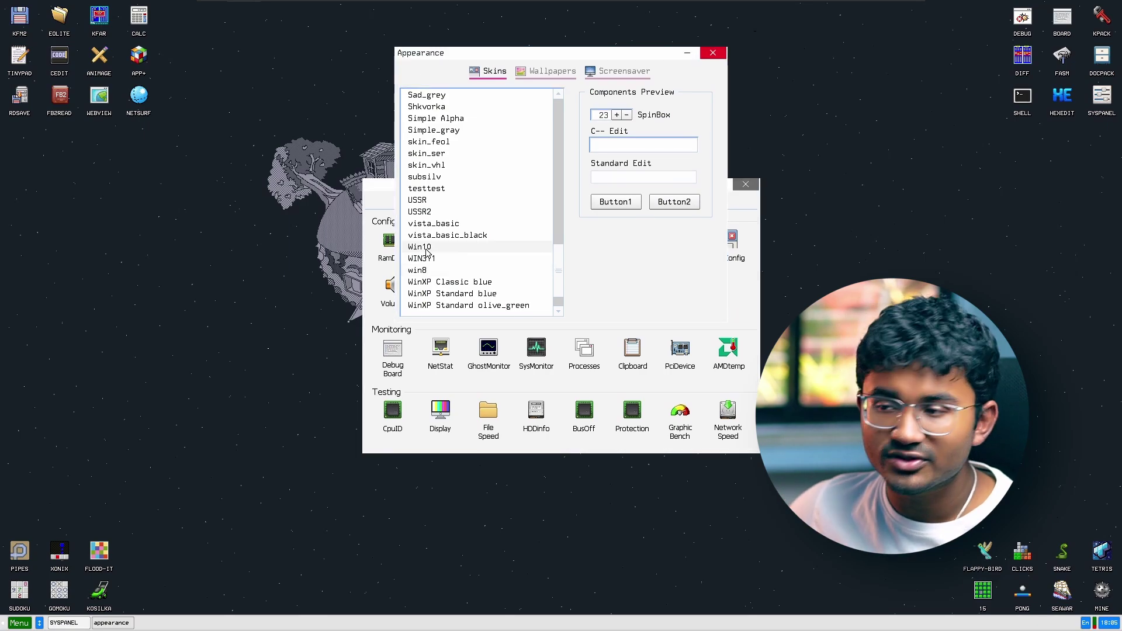
{"action": "left_click", "coordinate": [435, 201]}
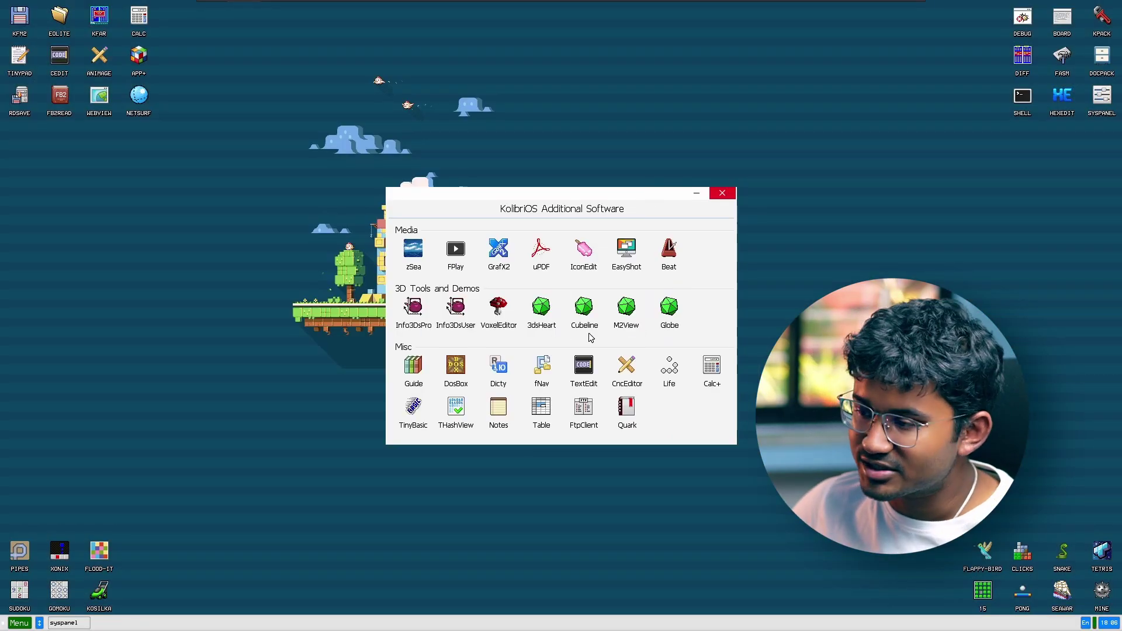
{"action": "left_click", "coordinate": [707, 368]}
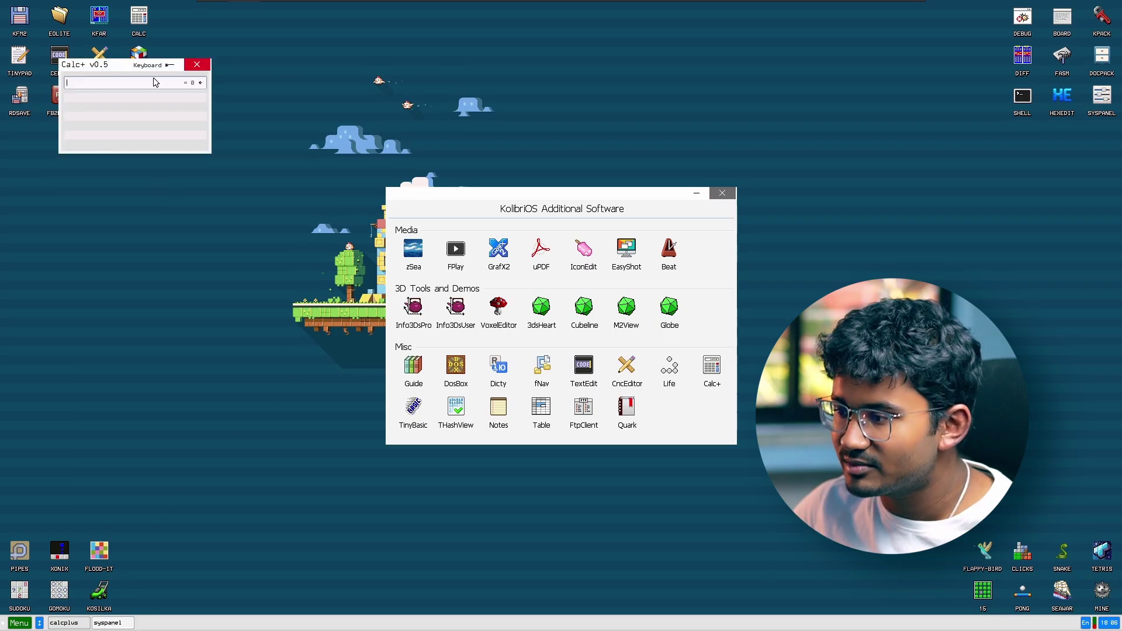
{"action": "left_click", "coordinate": [202, 65]}
{"action": "left_click", "coordinate": [146, 19]}
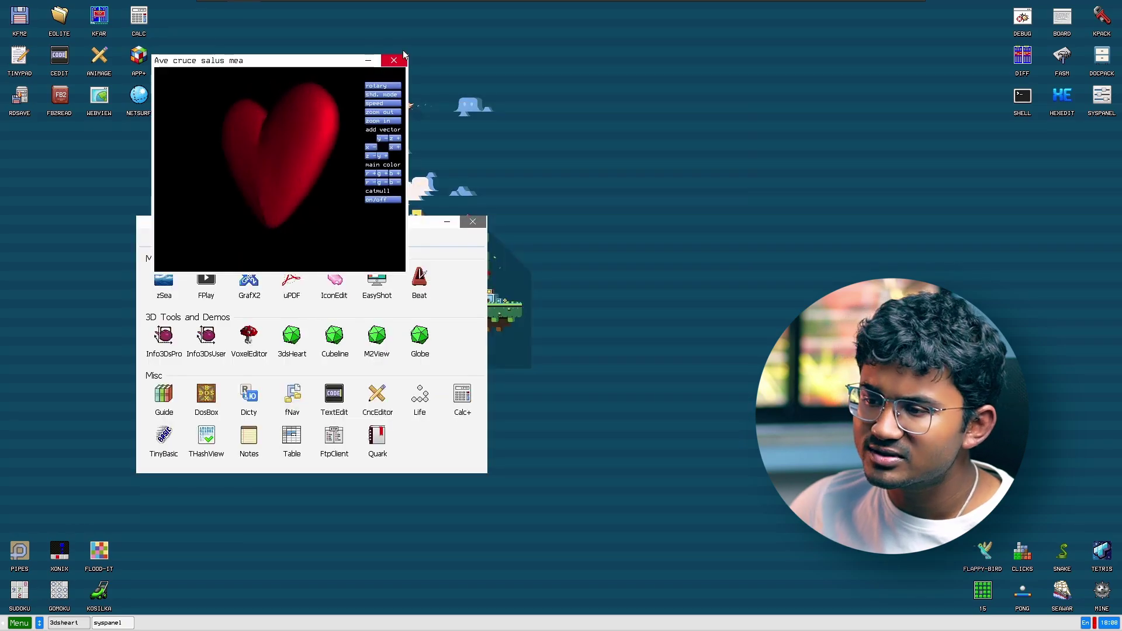
{"action": "left_click", "coordinate": [396, 62]}
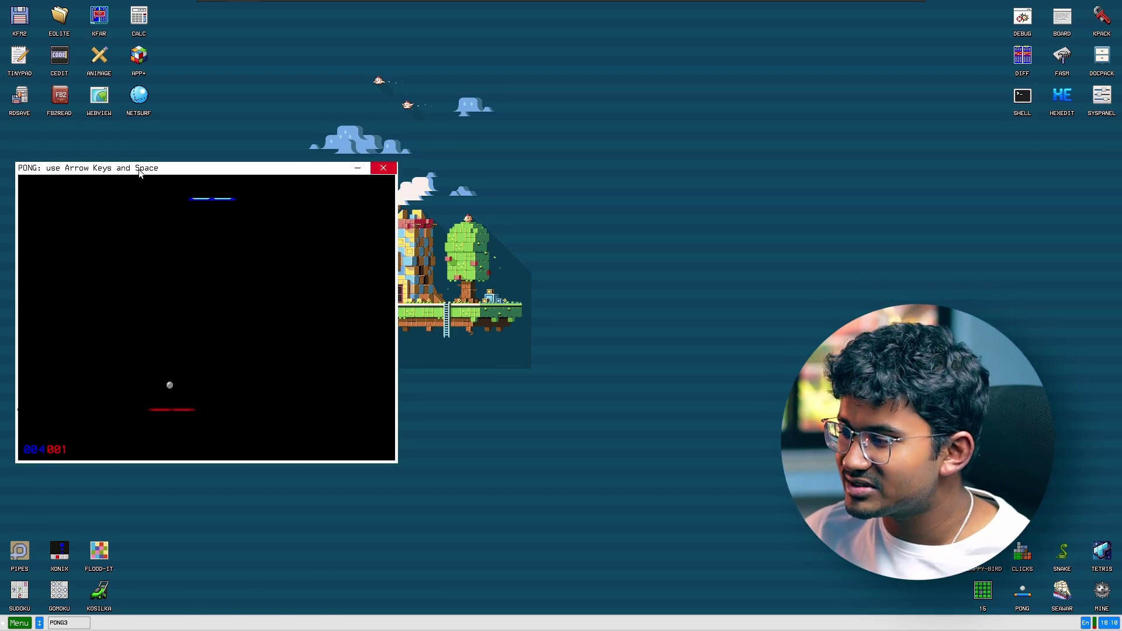
- Play a round of Pong steering the red paddle with the arrow keys, then quit
{"action": "key", "text": "Left"}
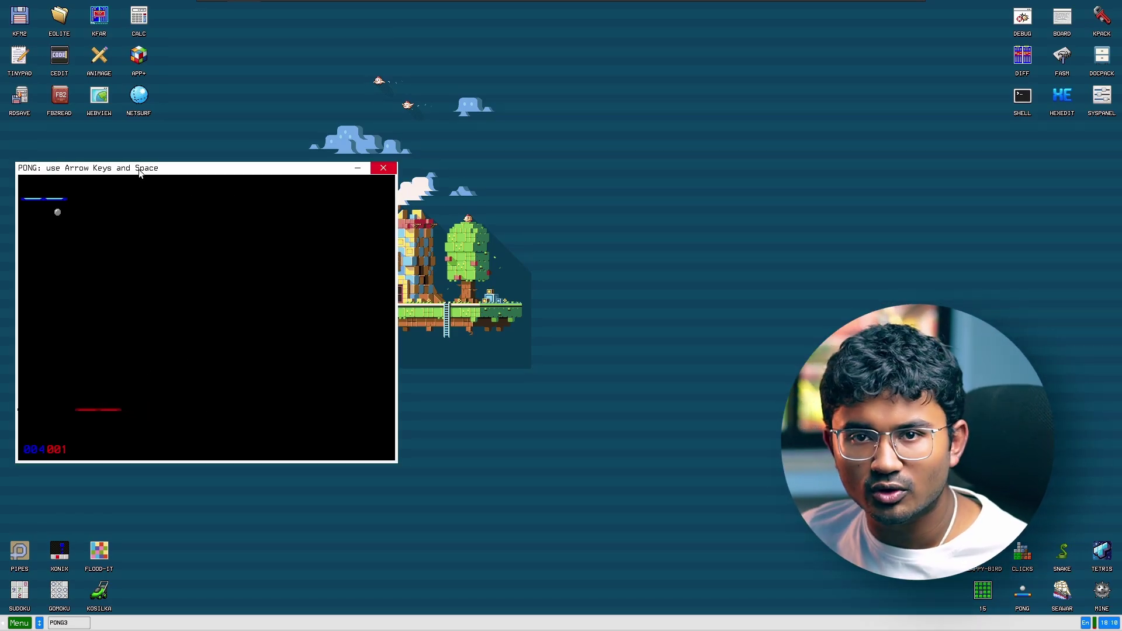
{"action": "key", "text": "Right"}
{"action": "key", "text": "Left"}
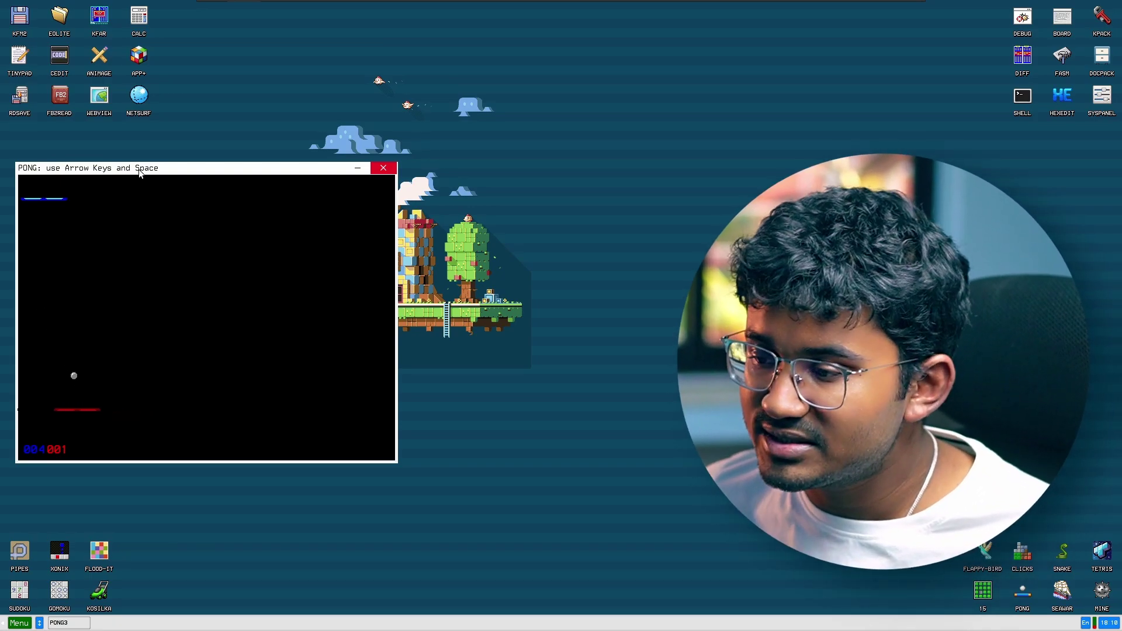
{"action": "key", "text": "Right"}
{"action": "key", "text": "Right"}
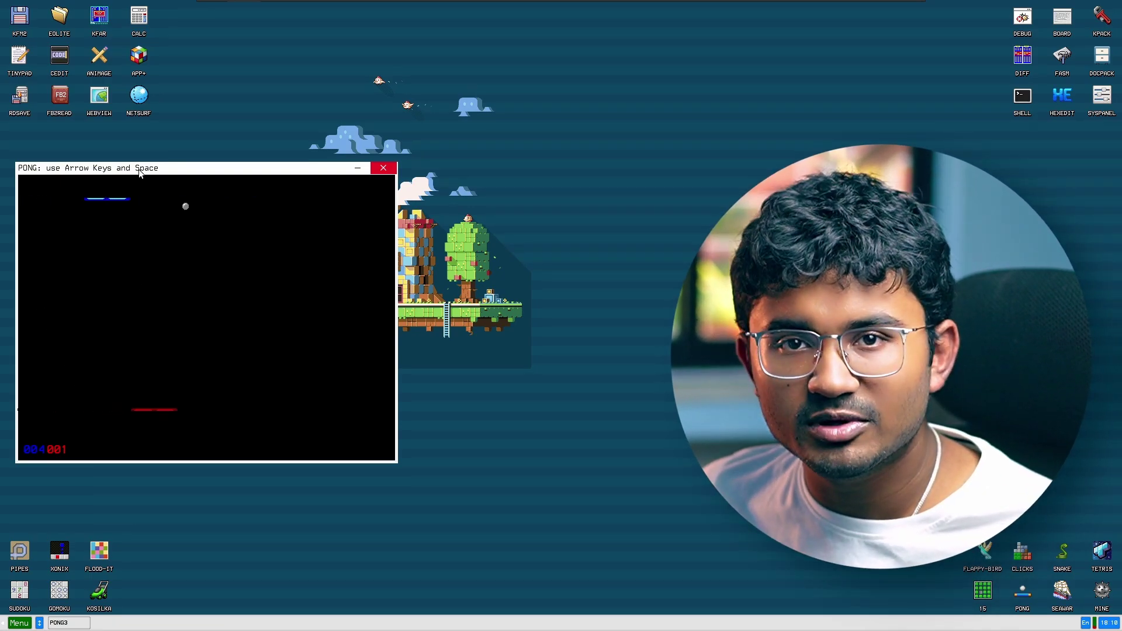
{"action": "key", "text": "Right"}
{"action": "key", "text": "Escape"}
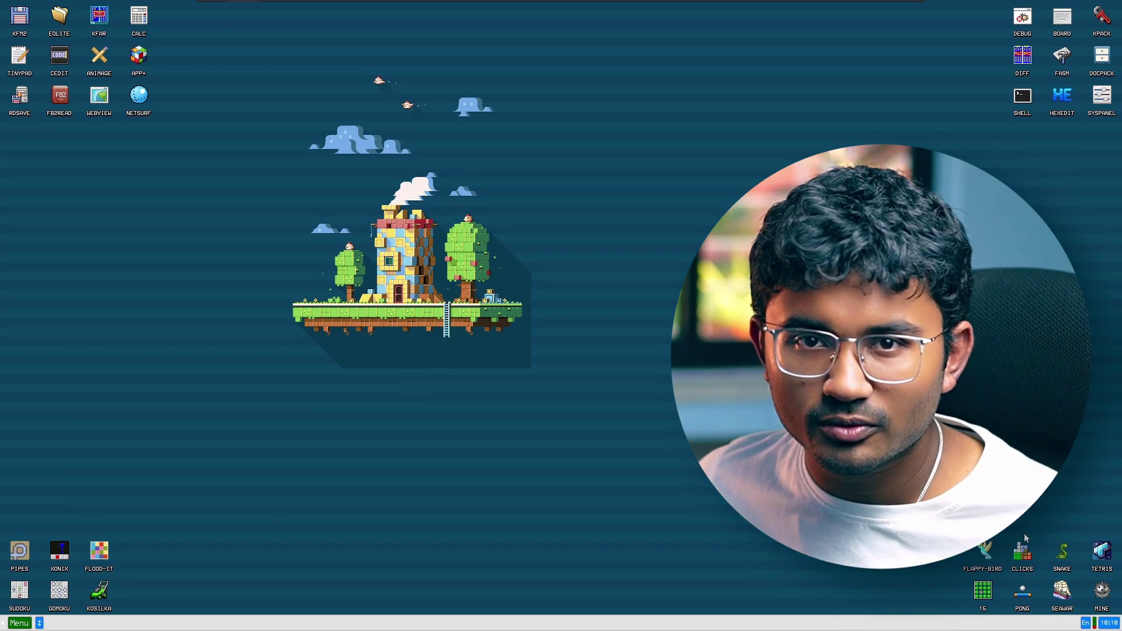
- Launch Flappy Bird, move its window left, and play a round in fast mode
{"action": "left_click", "coordinate": [983, 553]}
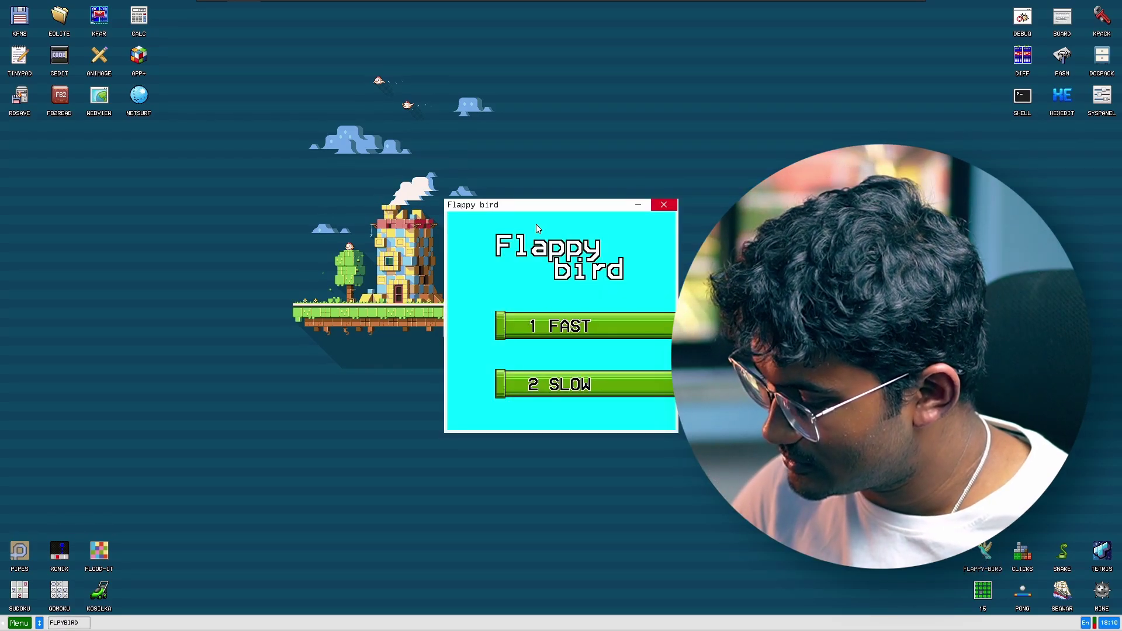
{"action": "left_click_drag", "start_coordinate": [543, 204], "coordinate": [138, 191]}
{"action": "left_click", "coordinate": [121, 322]}
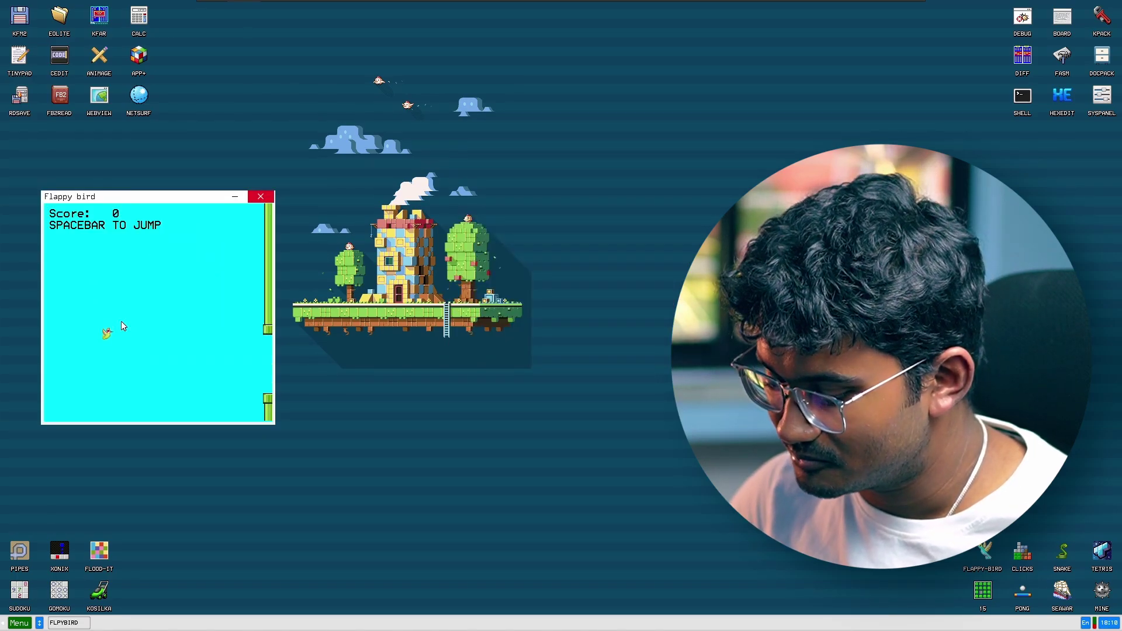
{"action": "key", "text": "space"}
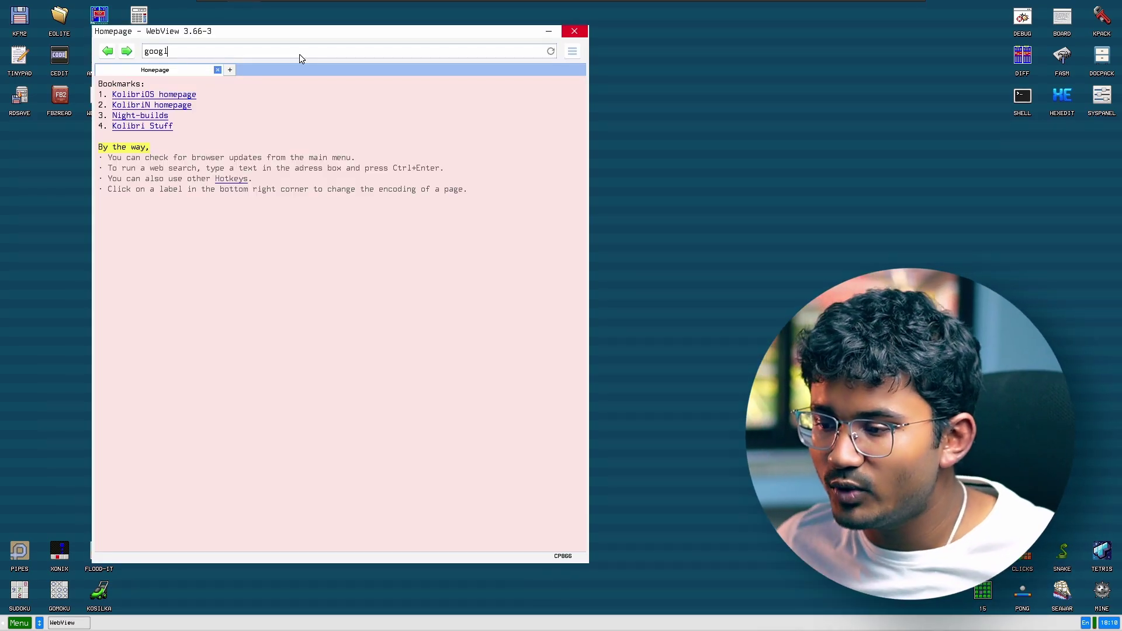
- Load google.com and try youtube.com in WebView, then halt the boot countdown
{"action": "type", "text": "e.com"}
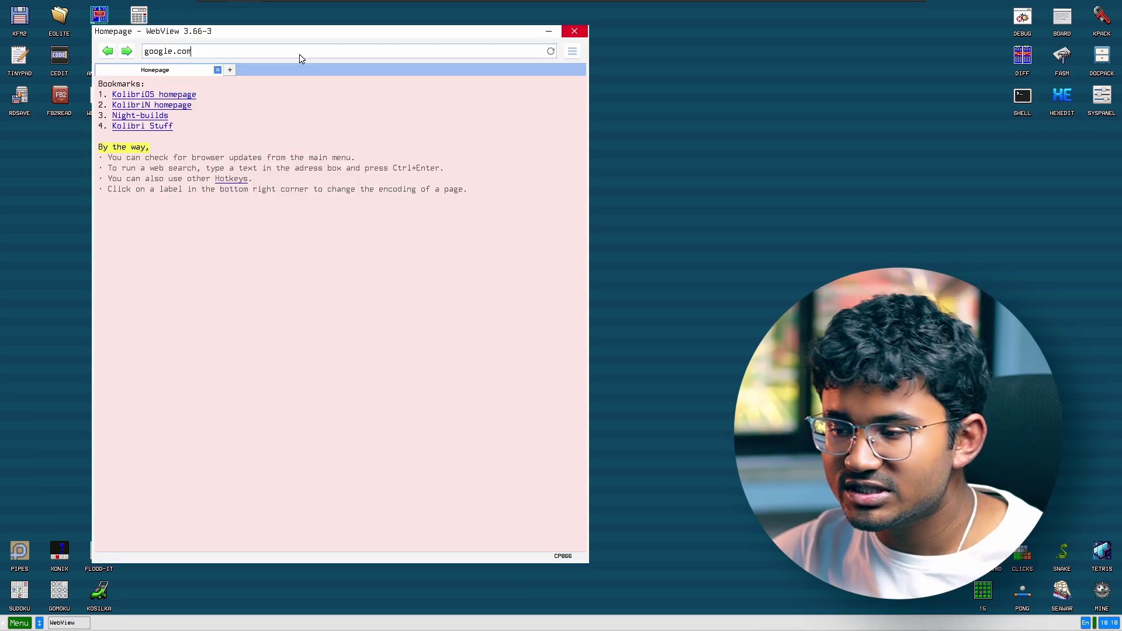
{"action": "key", "text": "Return"}
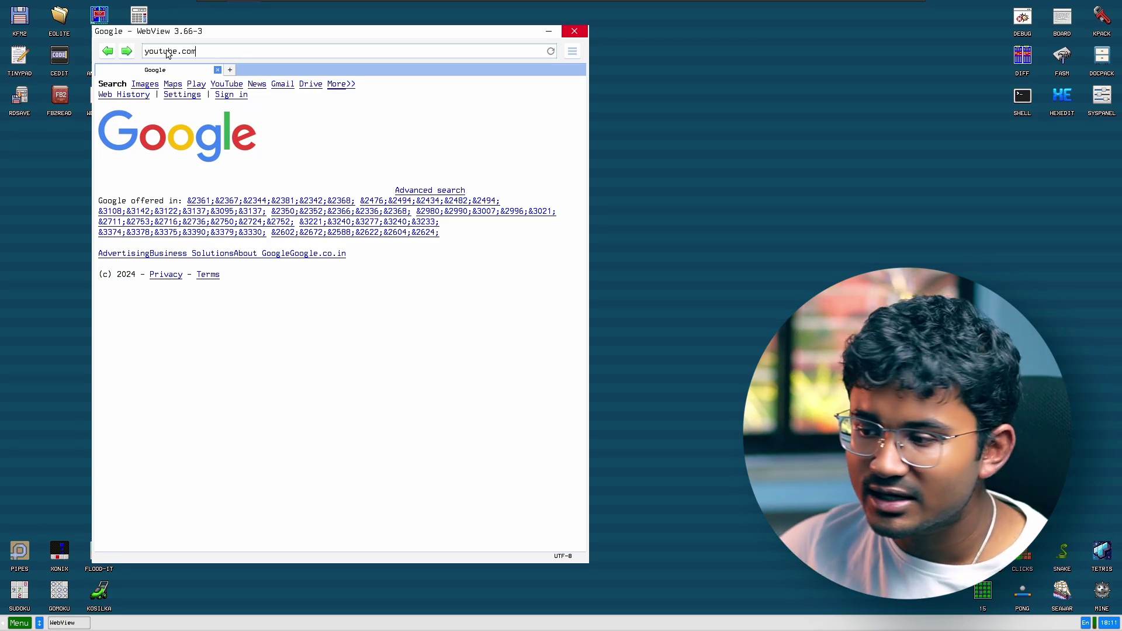
{"action": "key", "text": "Return"}
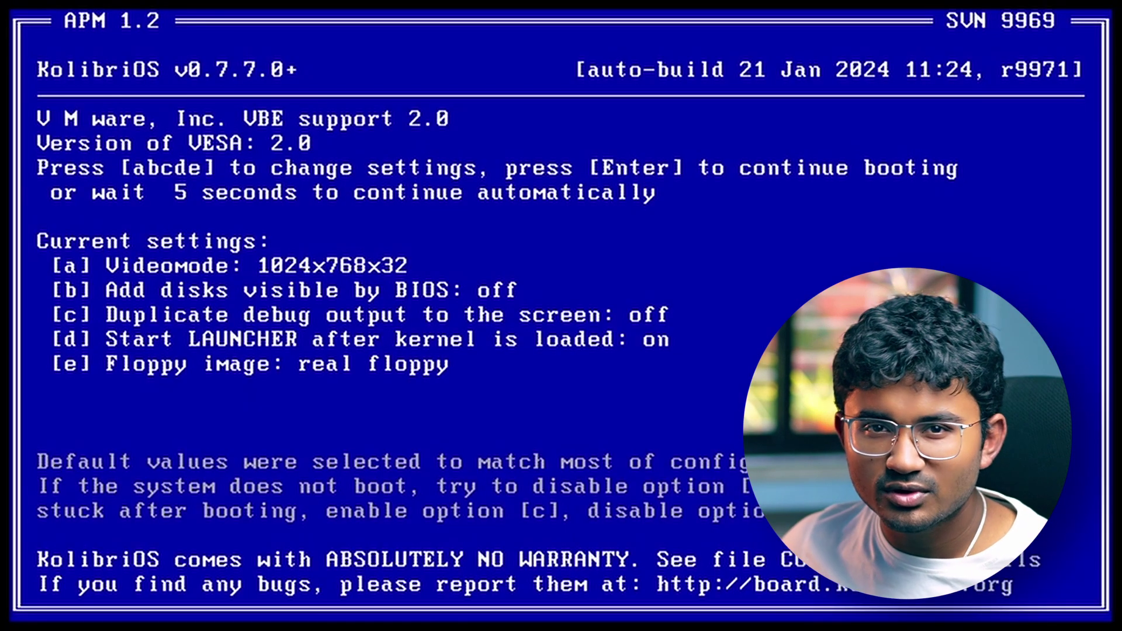
{"action": "key", "text": "Return"}
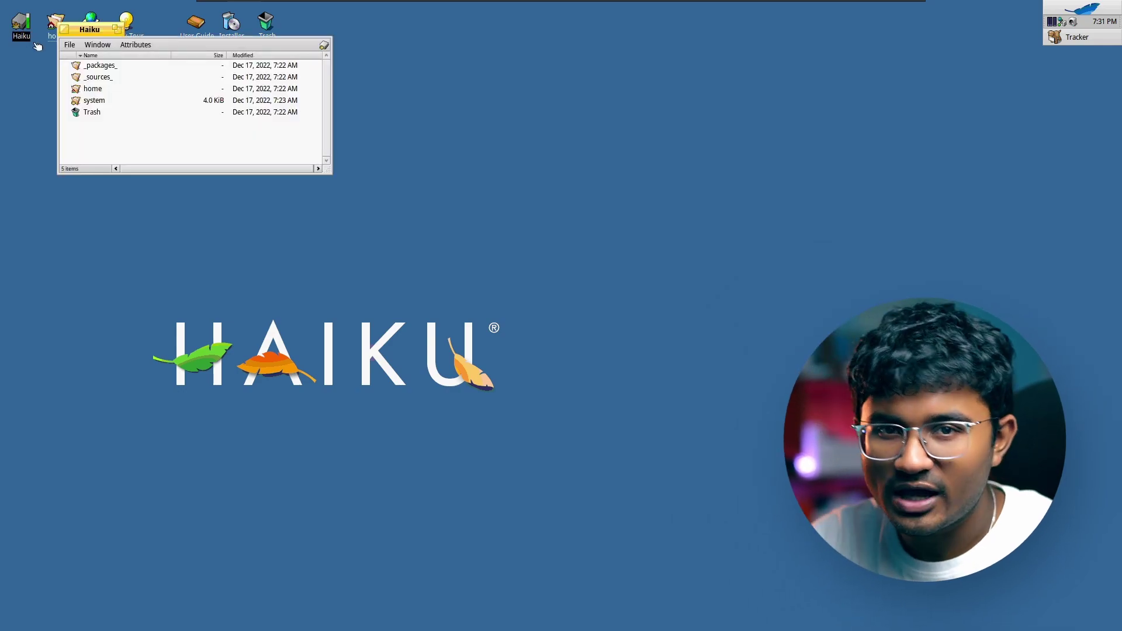
- Close the Haiku volume's Tracker window, leaving the home, BeBook, Quick Tour and Trash icons
{"action": "left_click", "coordinate": [65, 32]}
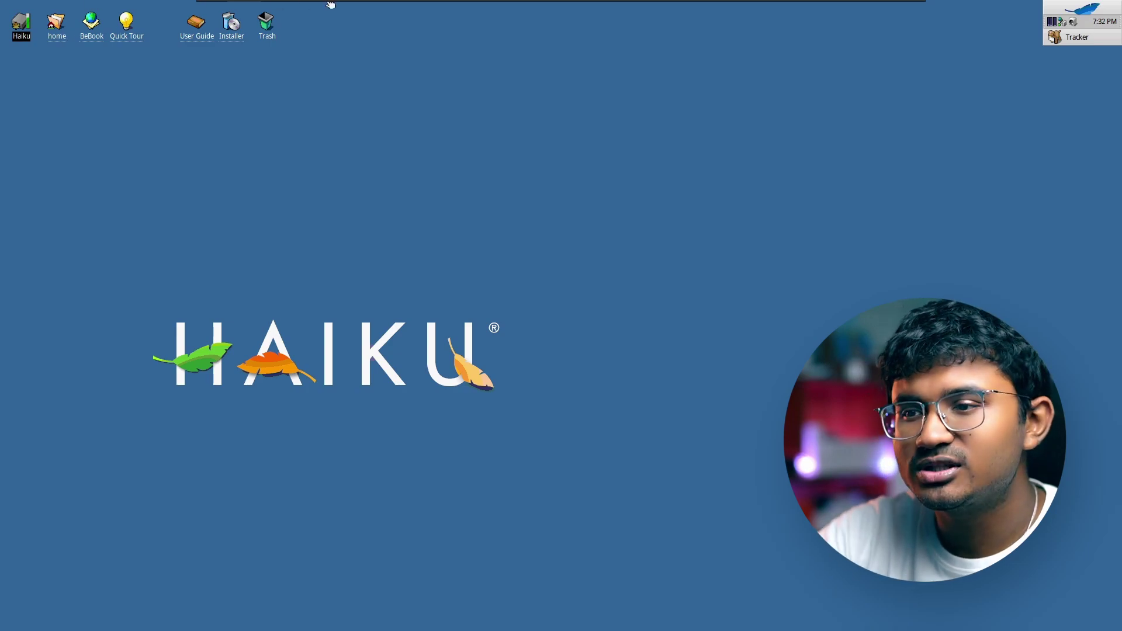
{"action": "left_click", "coordinate": [1080, 10]}
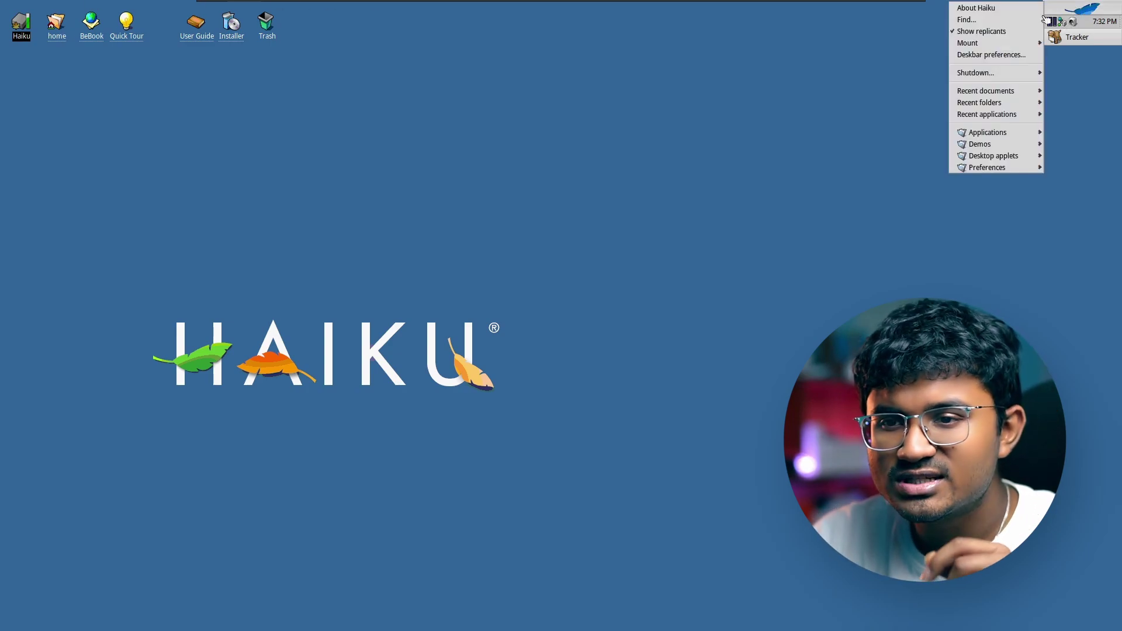
{"action": "mouse_move", "coordinate": [964, 134]}
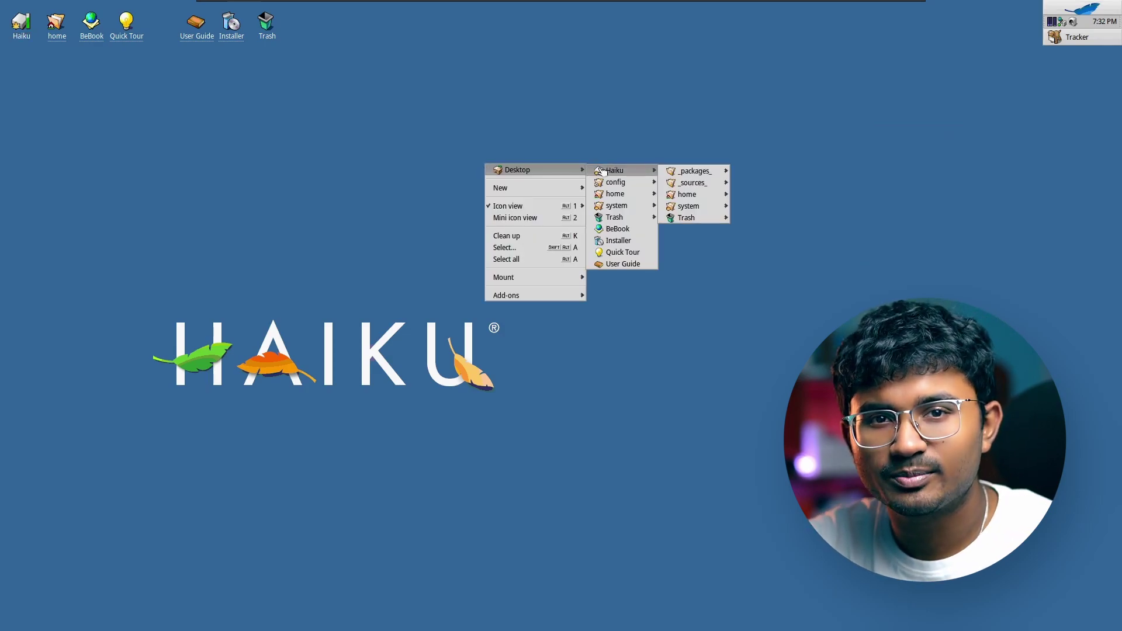
{"action": "mouse_move", "coordinate": [605, 198]}
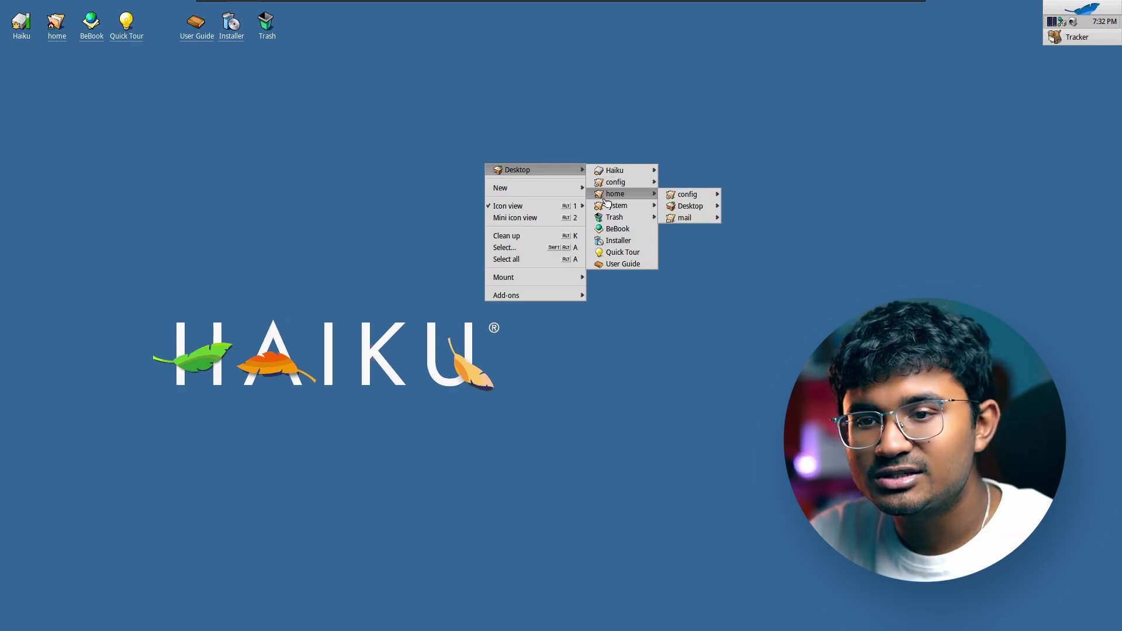
{"action": "mouse_move", "coordinate": [698, 221]}
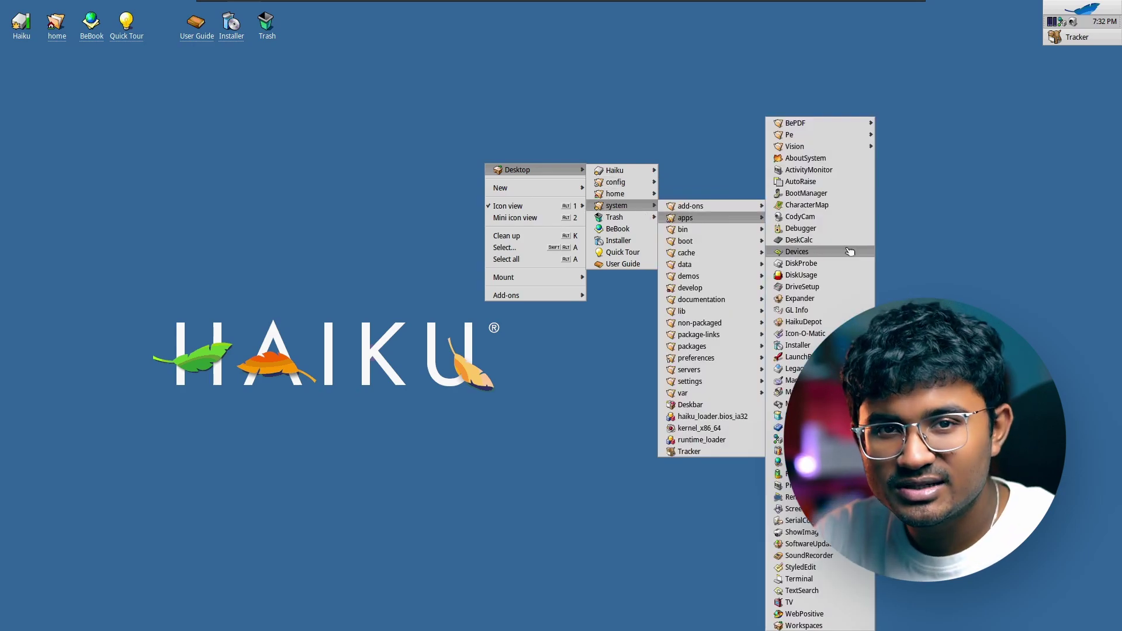
{"action": "mouse_move", "coordinate": [854, 124]}
{"action": "mouse_move", "coordinate": [900, 127]}
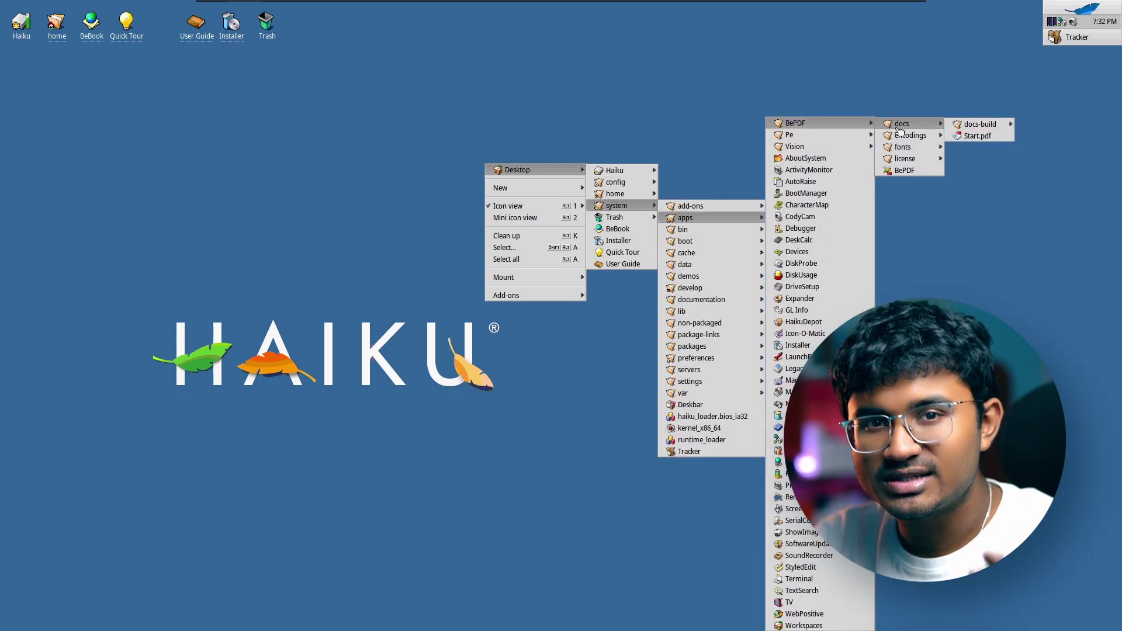
{"action": "mouse_move", "coordinate": [967, 127]}
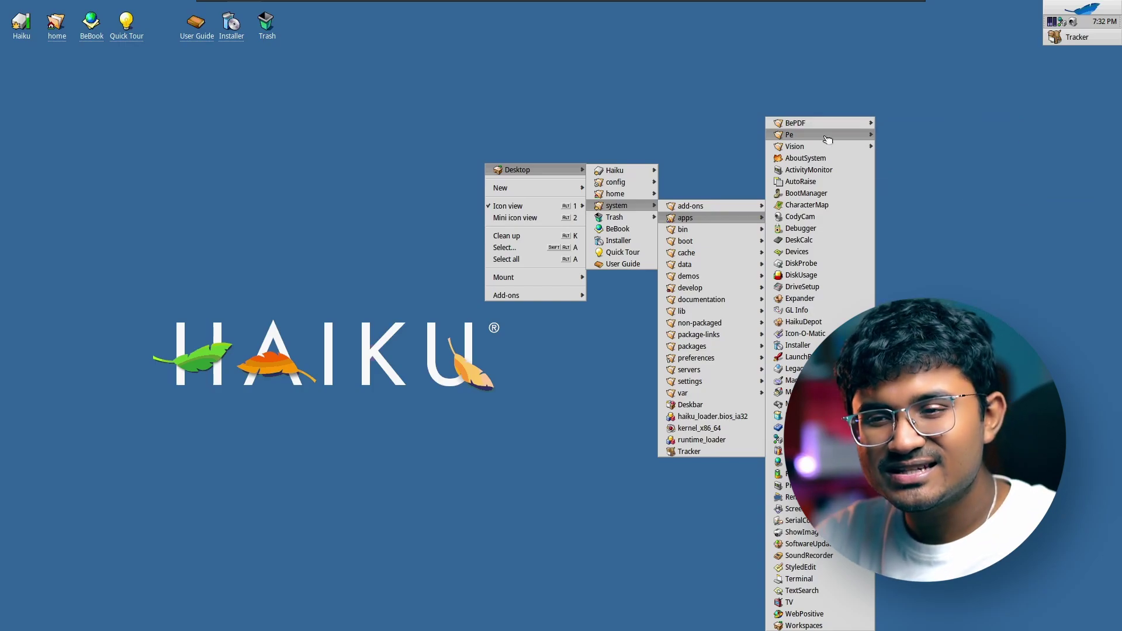
{"action": "mouse_move", "coordinate": [797, 136]}
{"action": "mouse_move", "coordinate": [899, 149]}
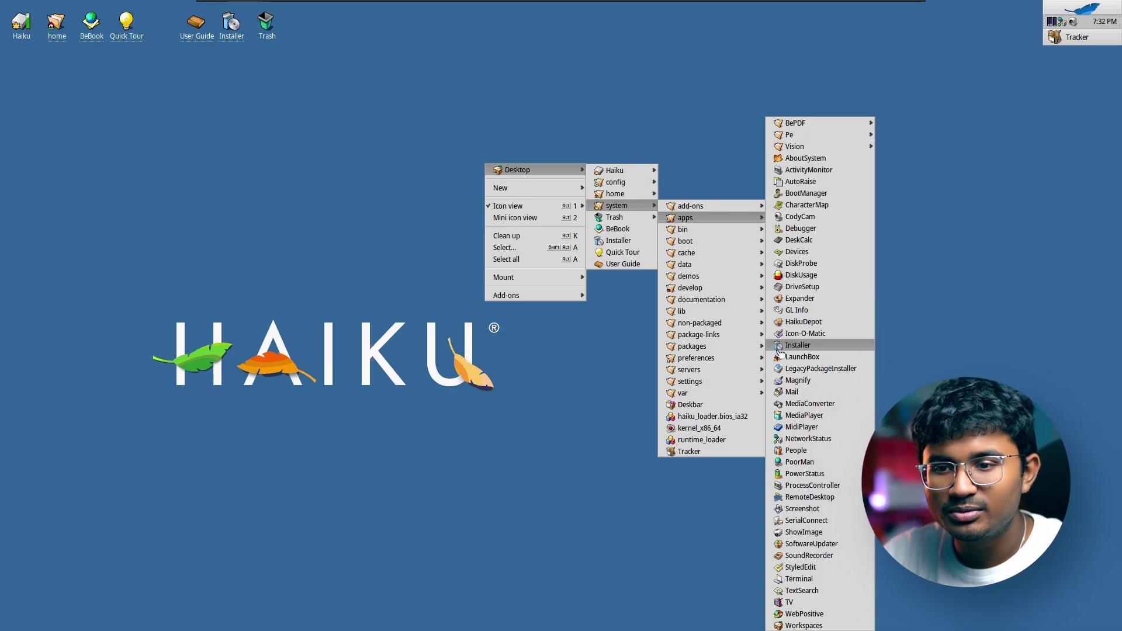
{"action": "left_click", "coordinate": [1117, 298]}
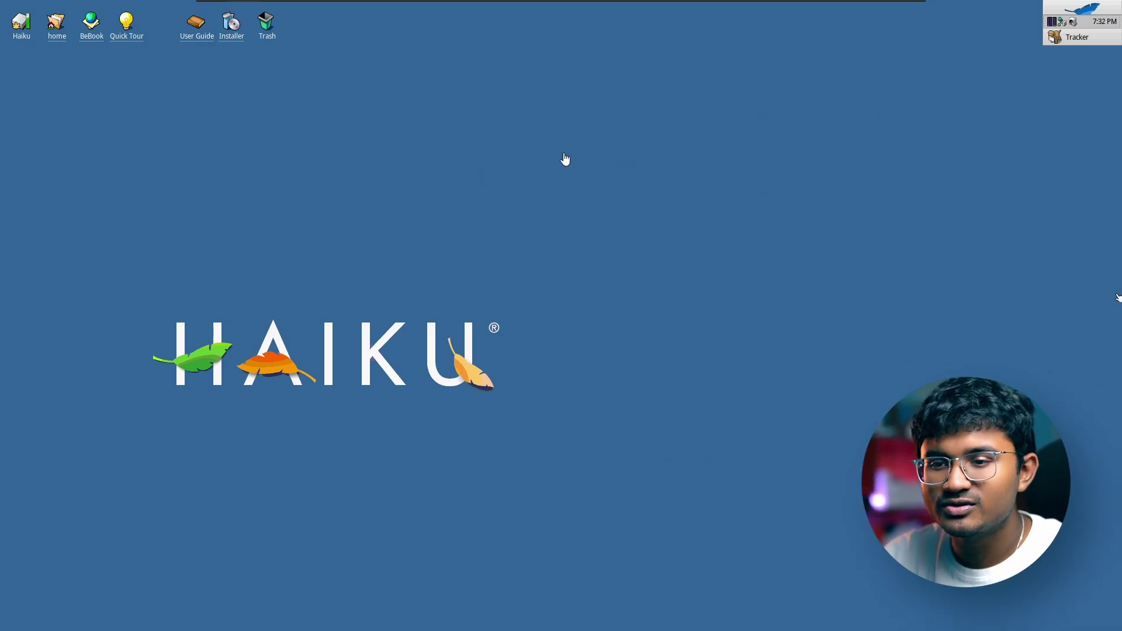
{"action": "right_click", "coordinate": [1118, 298]}
{"action": "mouse_move", "coordinate": [1051, 298]}
{"action": "mouse_move", "coordinate": [979, 335]}
{"action": "mouse_move", "coordinate": [859, 486]}
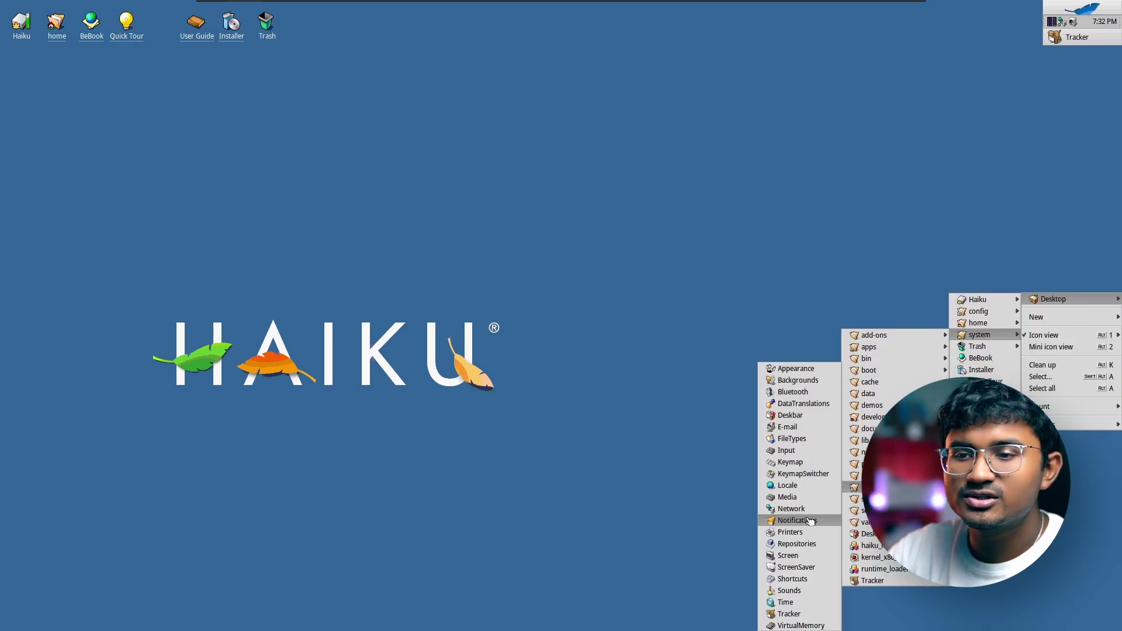
{"action": "left_click", "coordinate": [807, 557]}
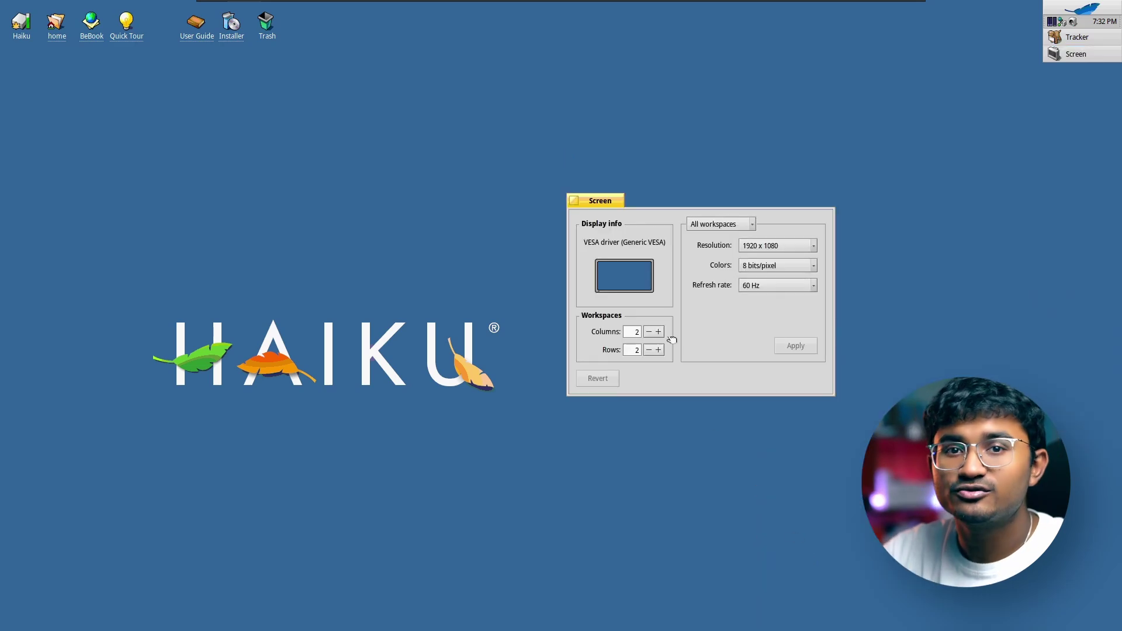
{"action": "left_click", "coordinate": [775, 246]}
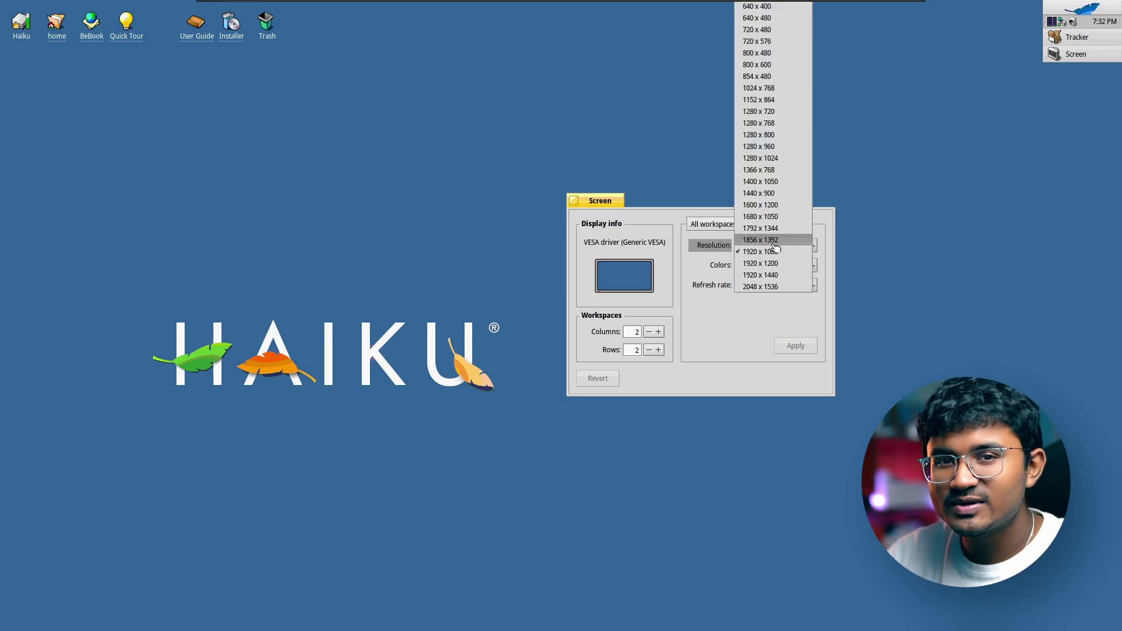
{"action": "left_click", "coordinate": [774, 251]}
{"action": "left_click", "coordinate": [763, 267]}
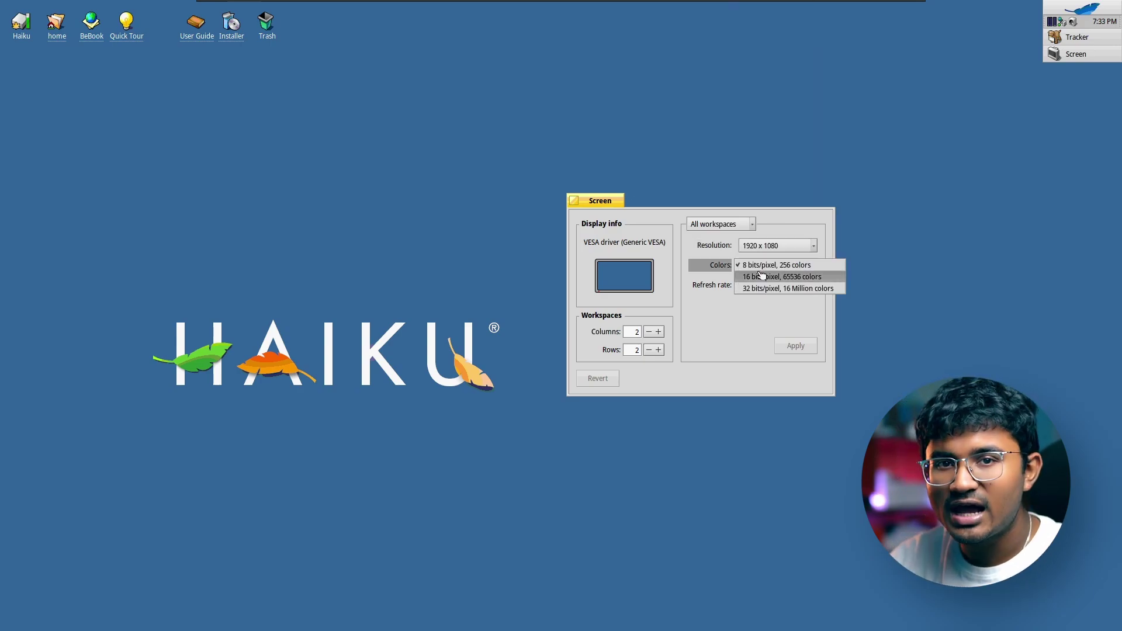
{"action": "left_click", "coordinate": [755, 290]}
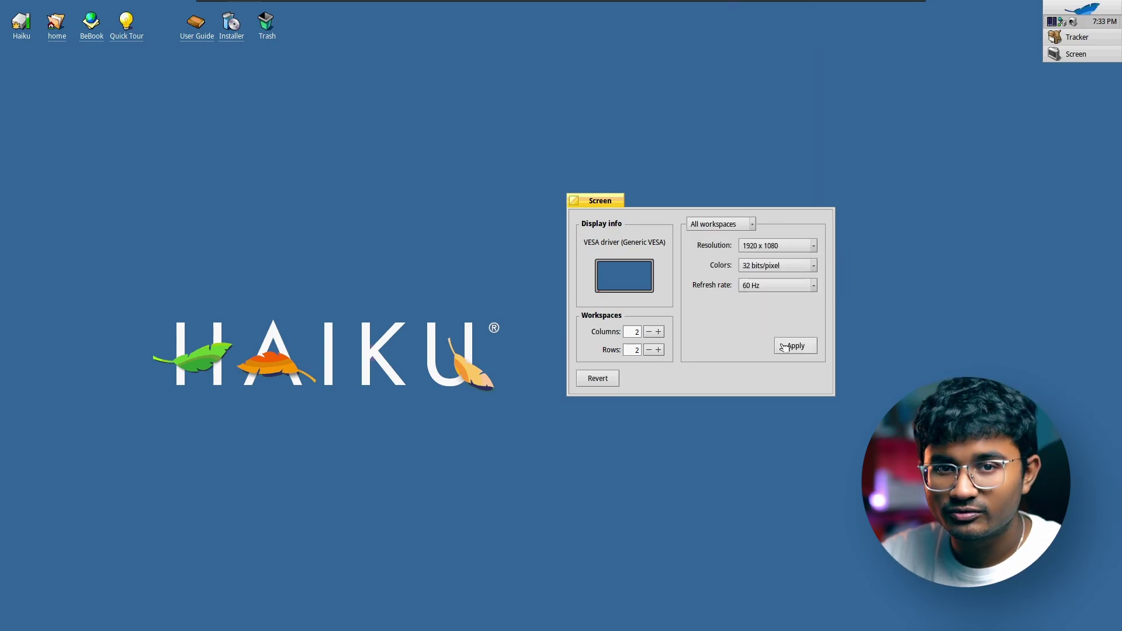
{"action": "left_click", "coordinate": [804, 266]}
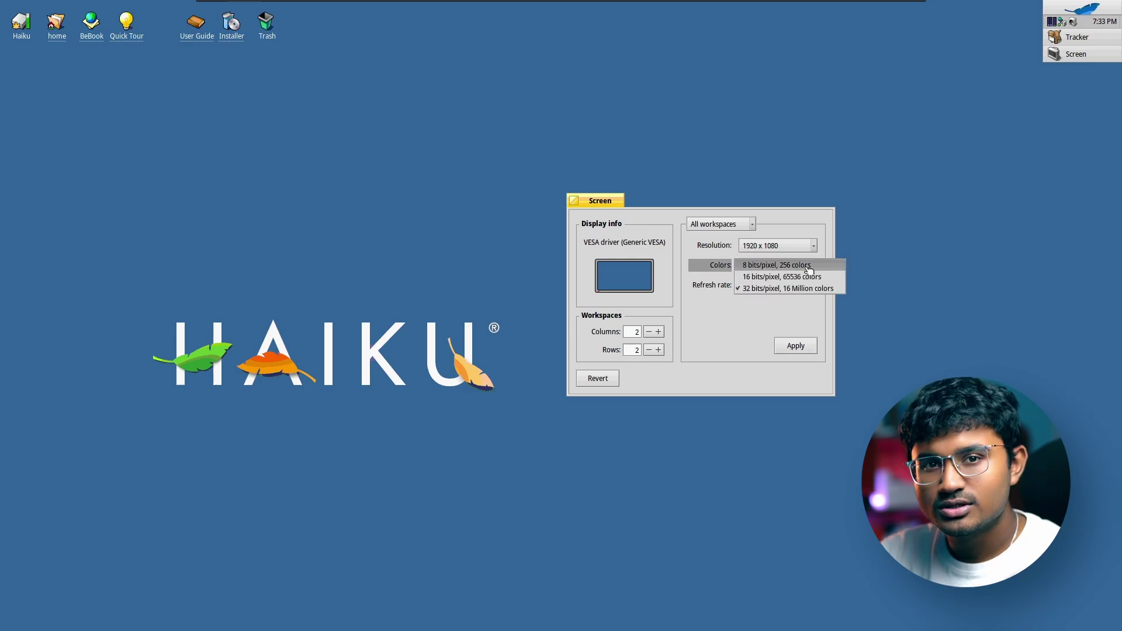
{"action": "left_click", "coordinate": [748, 267]}
{"action": "left_click", "coordinate": [790, 348]}
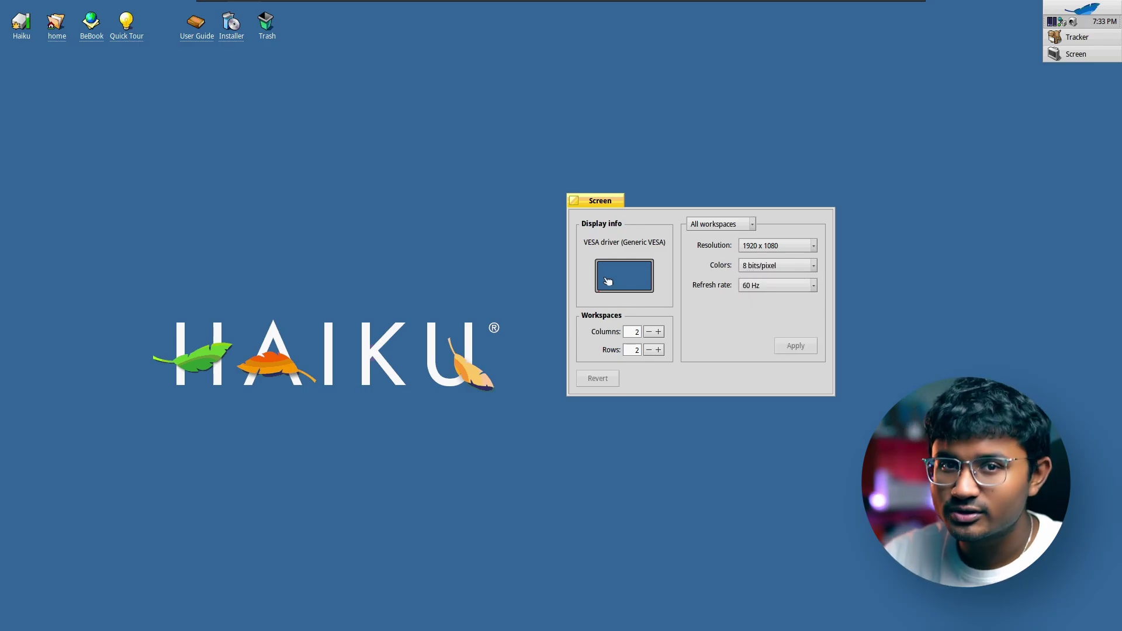
{"action": "left_click", "coordinate": [572, 201]}
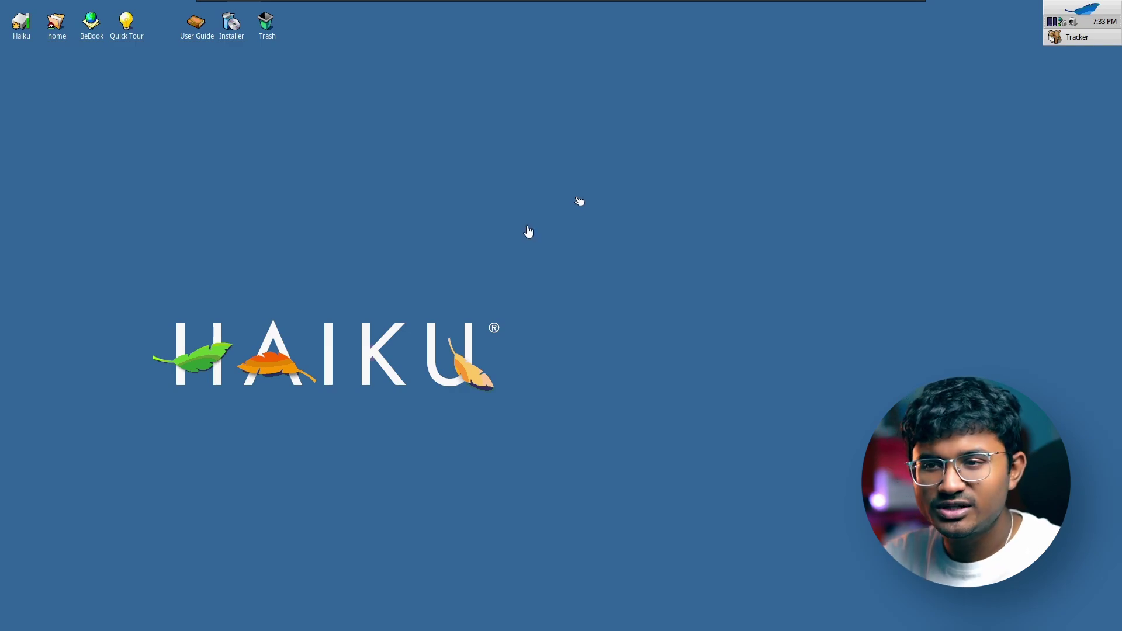
- Launch LaunchBox from the desktop menu's system > apps and dock it at the left edge
{"action": "right_click", "coordinate": [539, 4]}
{"action": "mouse_move", "coordinate": [672, 19]}
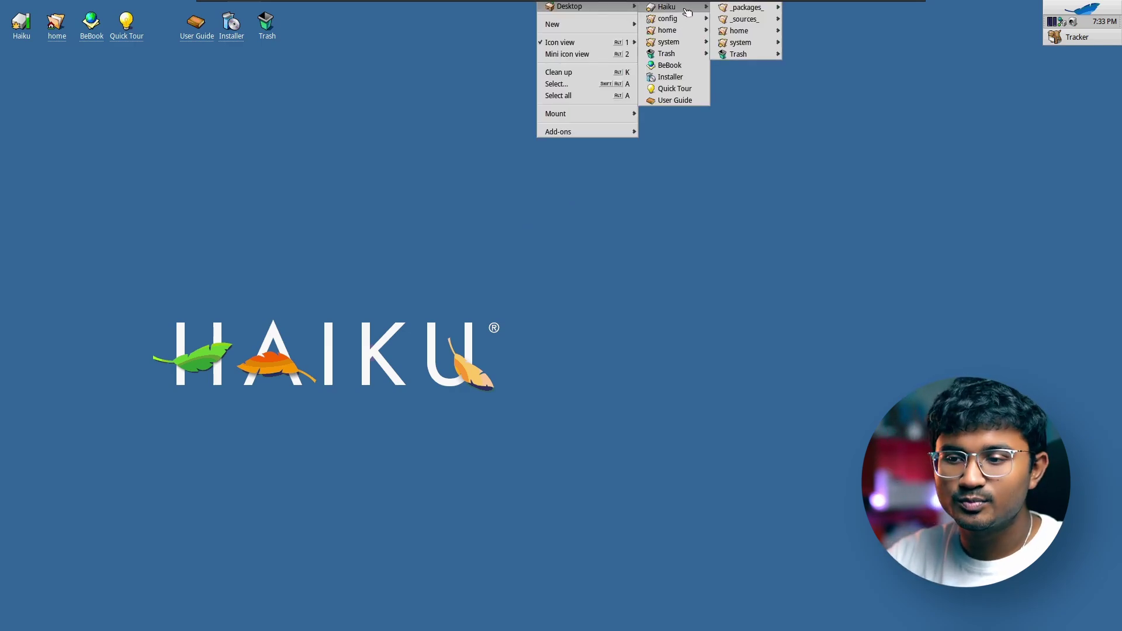
{"action": "mouse_move", "coordinate": [677, 42]}
{"action": "mouse_move", "coordinate": [771, 58]}
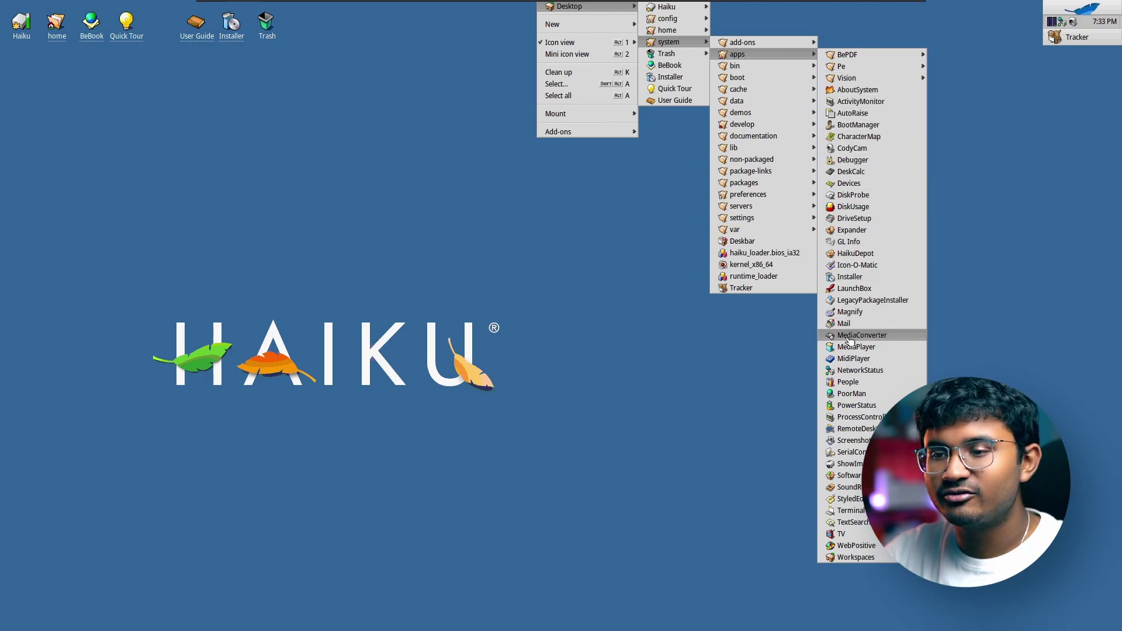
{"action": "left_click", "coordinate": [839, 289]}
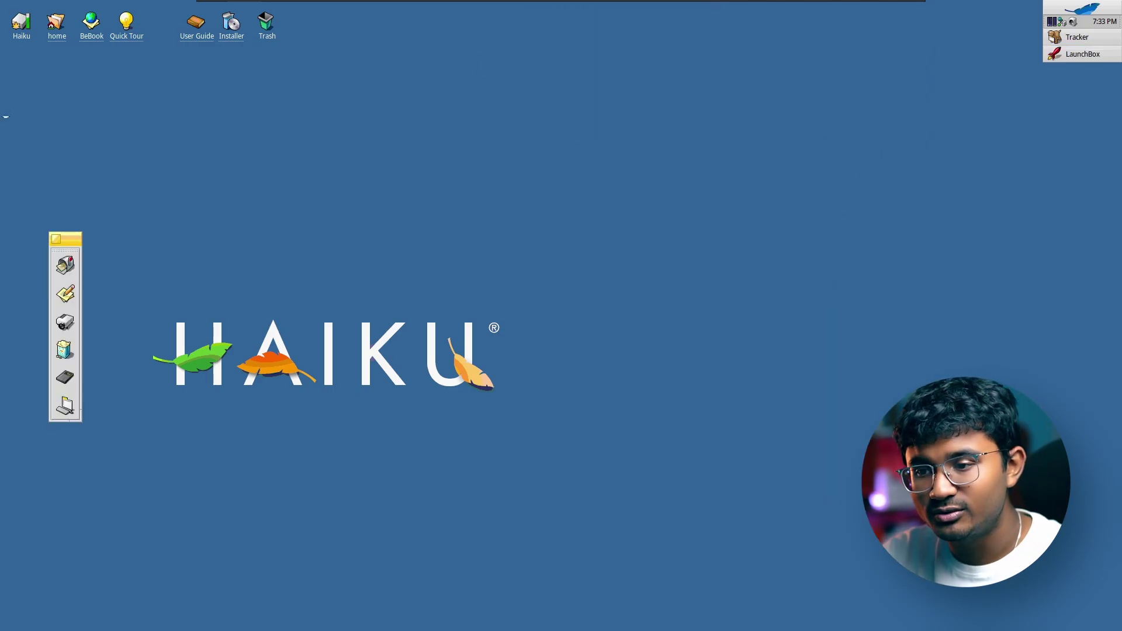
{"action": "left_click_drag", "start_coordinate": [58, 243], "coordinate": [9, 177]}
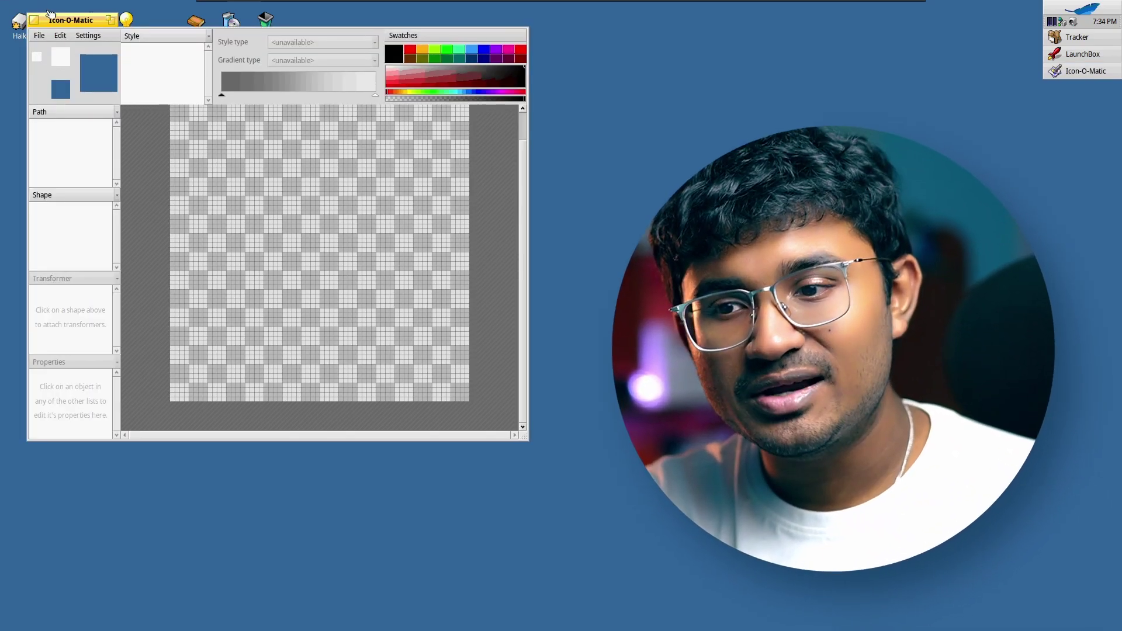
- Centre the Icon-O-Matic window and pick a dark red shade as the current colour
{"action": "left_click_drag", "start_coordinate": [51, 21], "coordinate": [153, 102]}
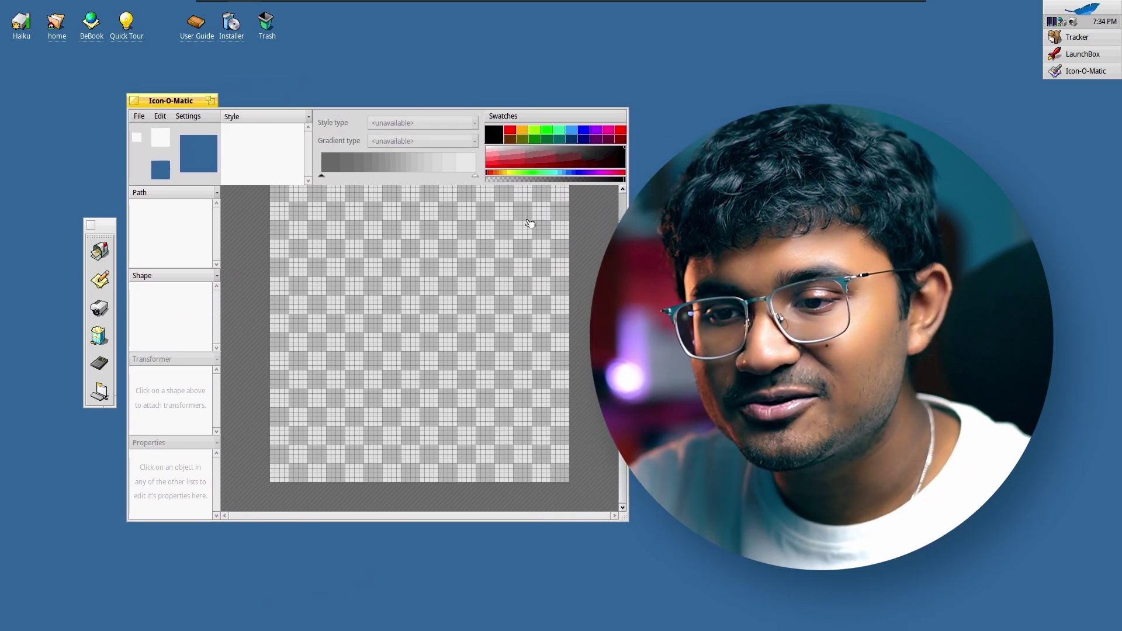
{"action": "left_click", "coordinate": [578, 154]}
{"action": "left_click_drag", "start_coordinate": [578, 154], "coordinate": [565, 157]}
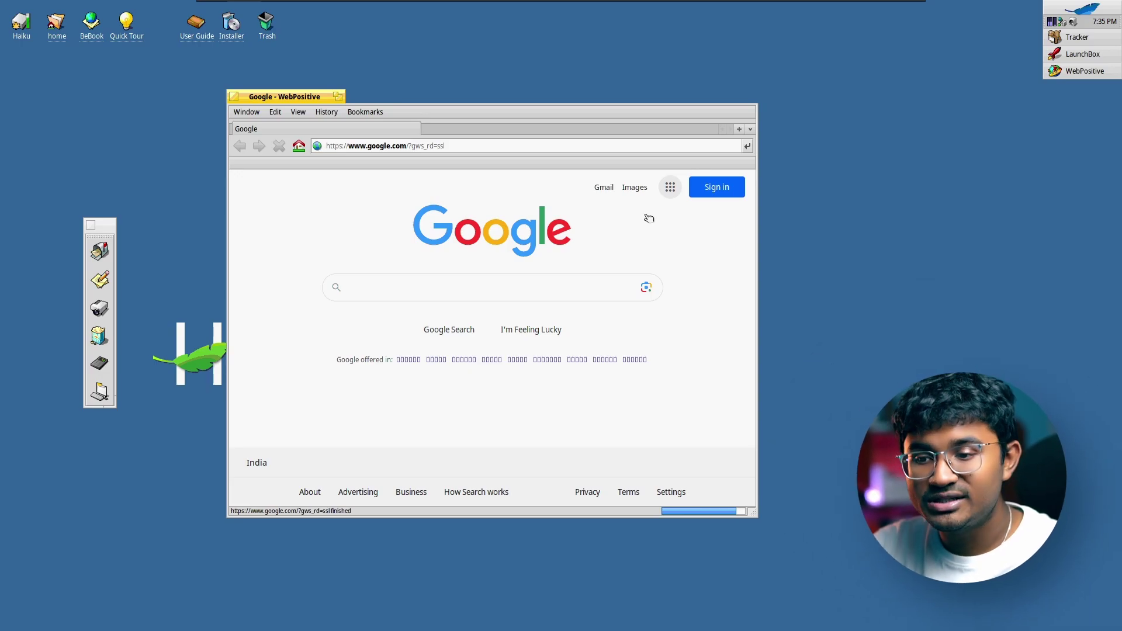
- Open YouTube from Google's apps grid in WebPositive
{"action": "left_click", "coordinate": [580, 313]}
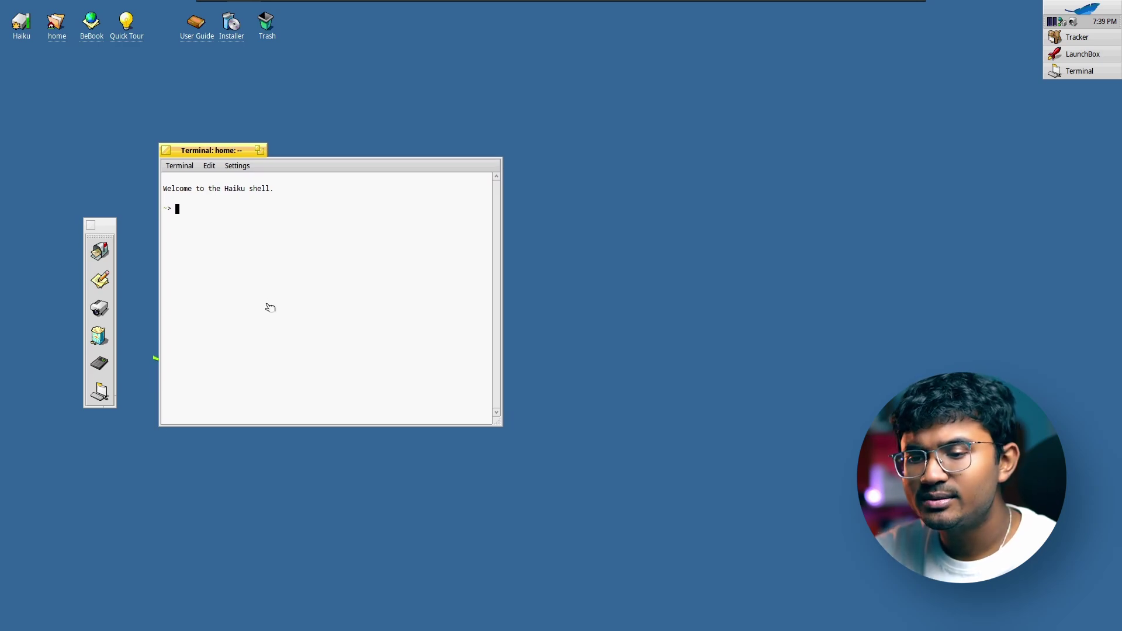
- List the home folder, confirm the new sample folder exists, and cd into sample
{"action": "key", "text": "Return"}
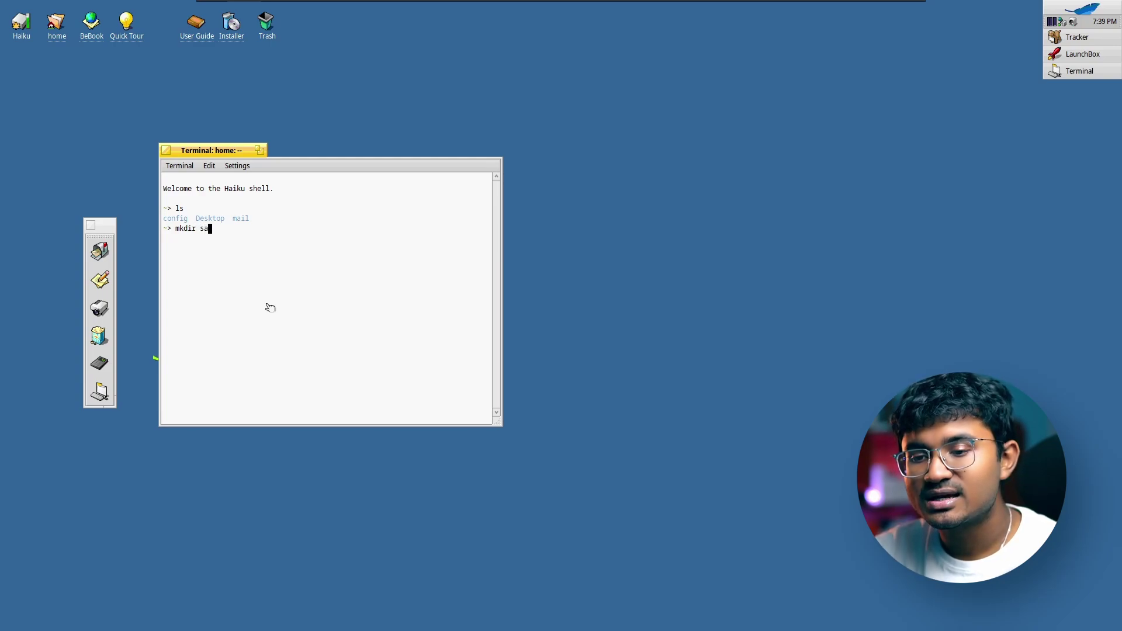
{"action": "key", "text": "Return"}
{"action": "type", "text": "cd sampl"}
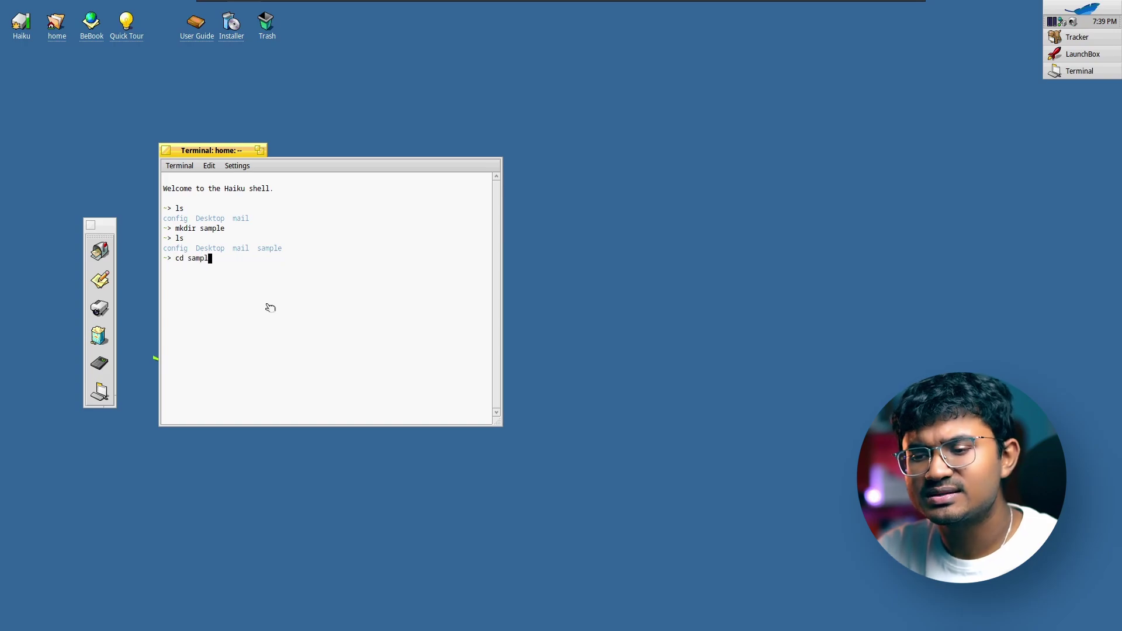
{"action": "type", "text": "e"}
{"action": "key", "text": "Return"}
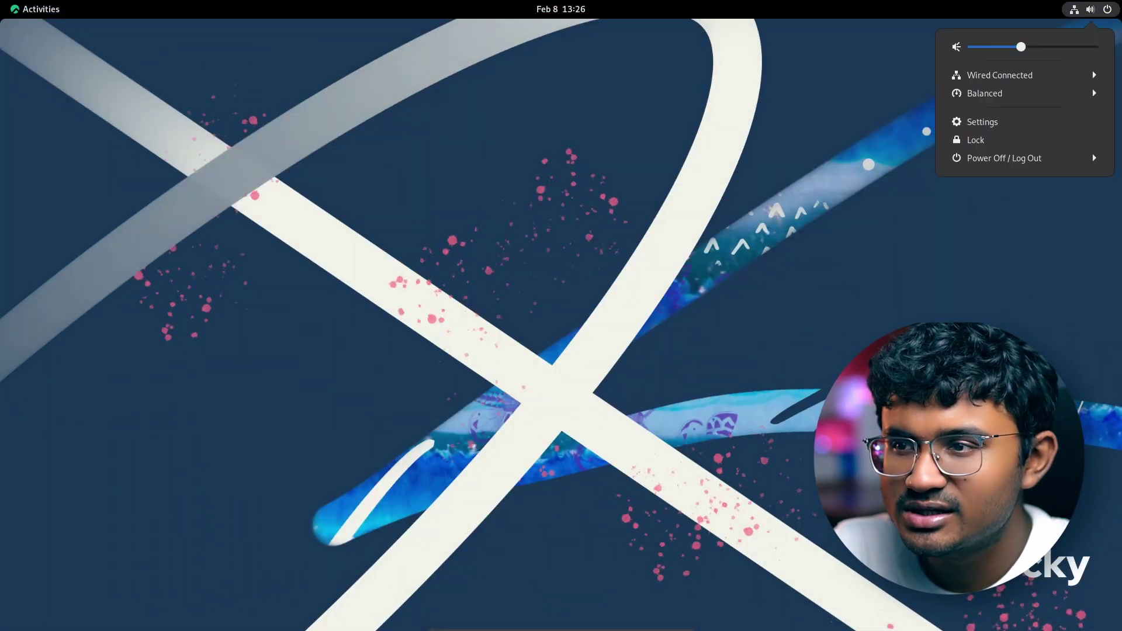
- Dismiss the system menu and launch Firefox from the Activities overview
{"action": "key", "text": "Escape"}
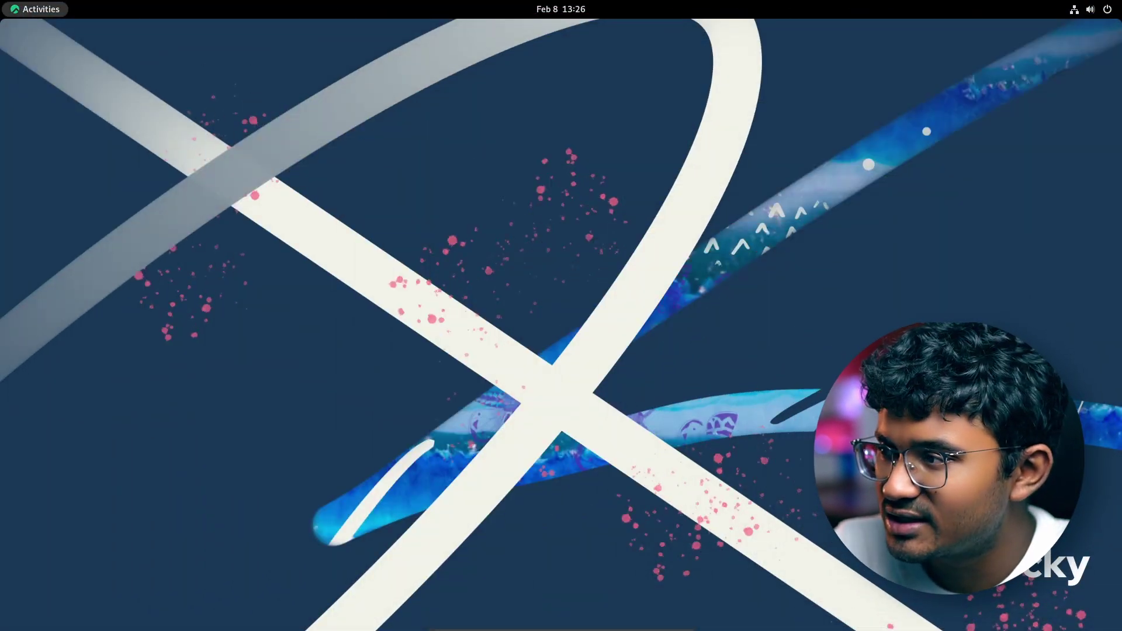
{"action": "key", "text": "super"}
{"action": "left_click", "coordinate": [441, 593]}
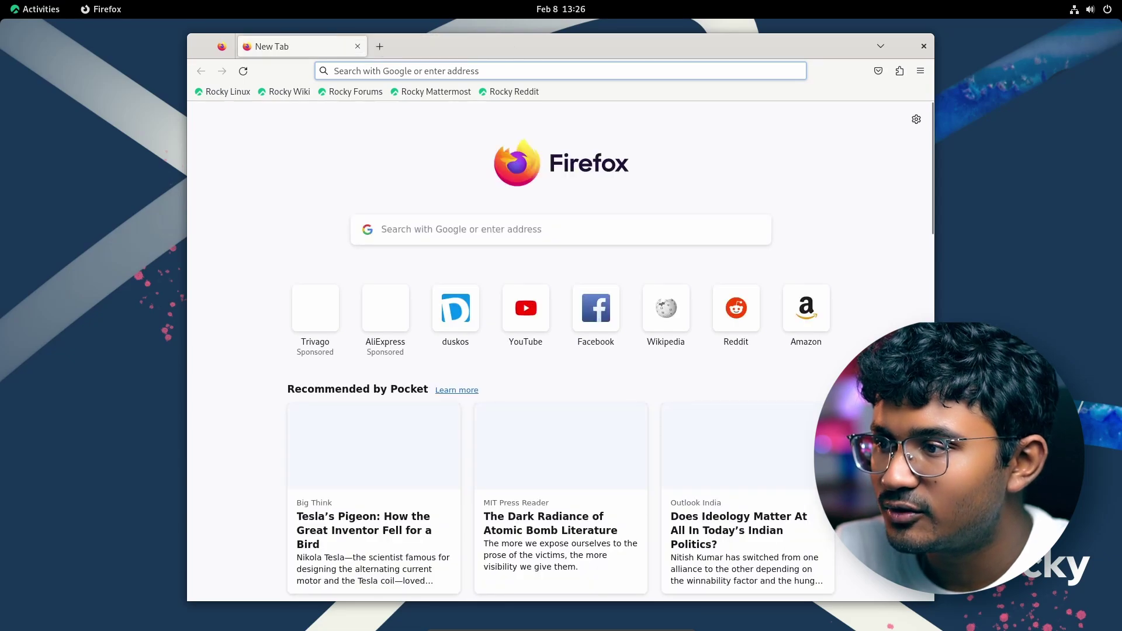
- Search the web for 'dusk os' and select the sentence about the gopher mirror
{"action": "type", "text": "dusk os"}
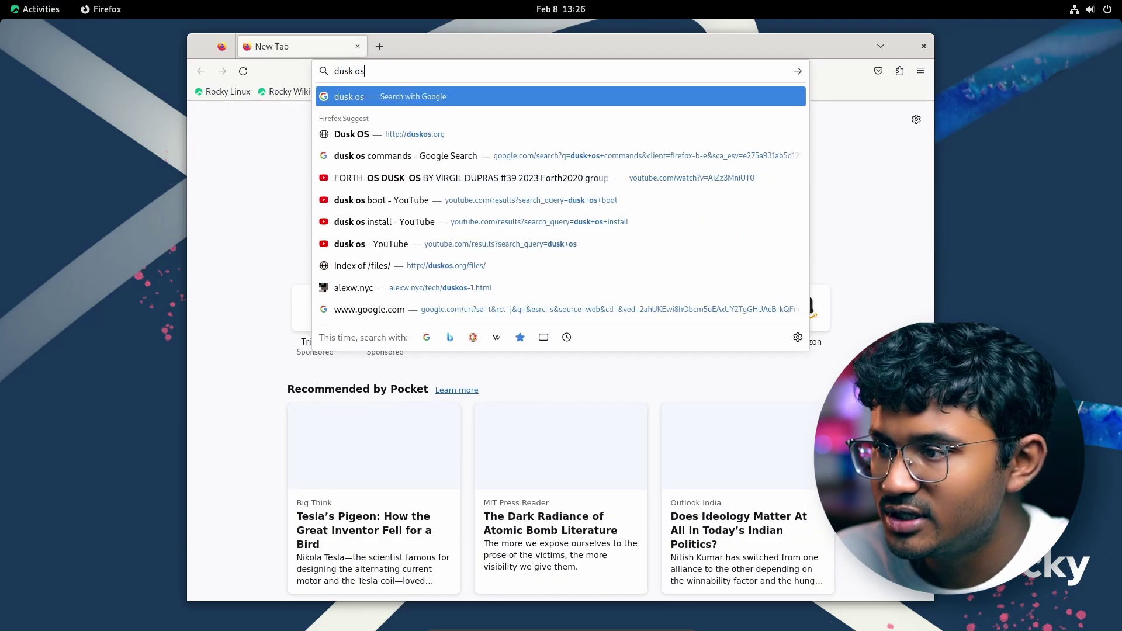
{"action": "key", "text": "Return"}
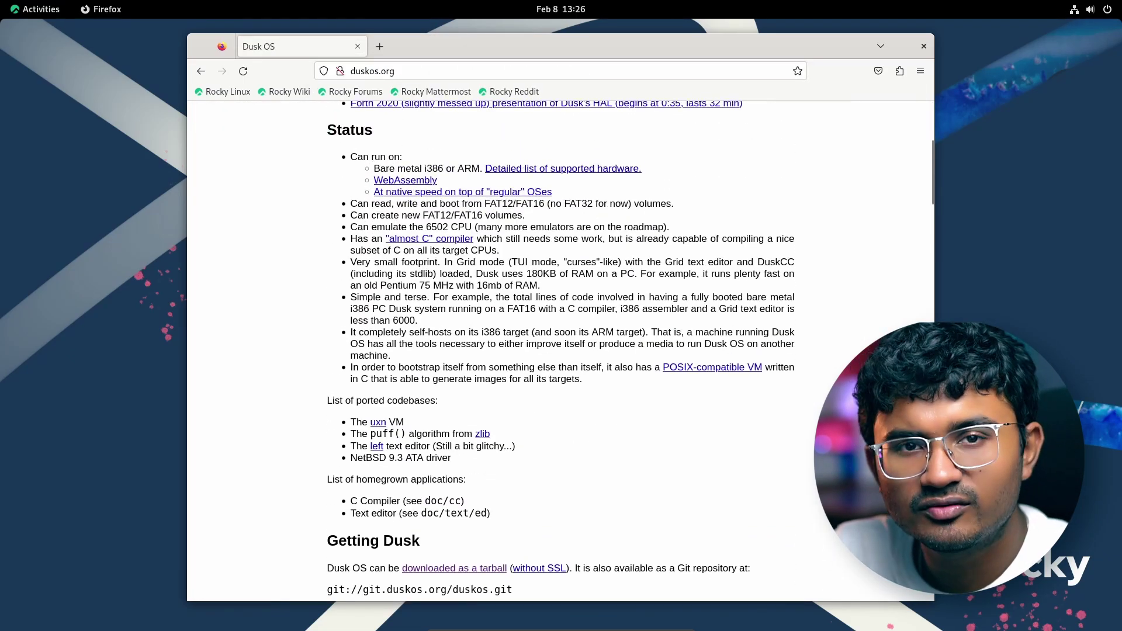
{"action": "scroll", "coordinate": [546, 369], "scroll_direction": "up", "scroll_amount": 5}
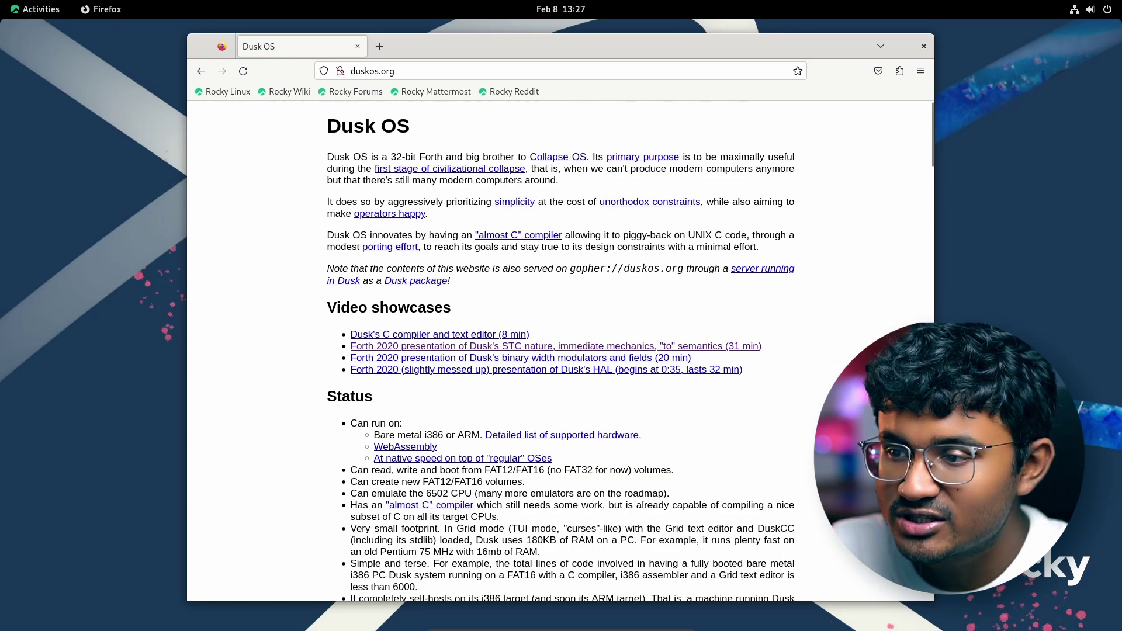
{"action": "left_click_drag", "start_coordinate": [522, 269], "coordinate": [450, 281]}
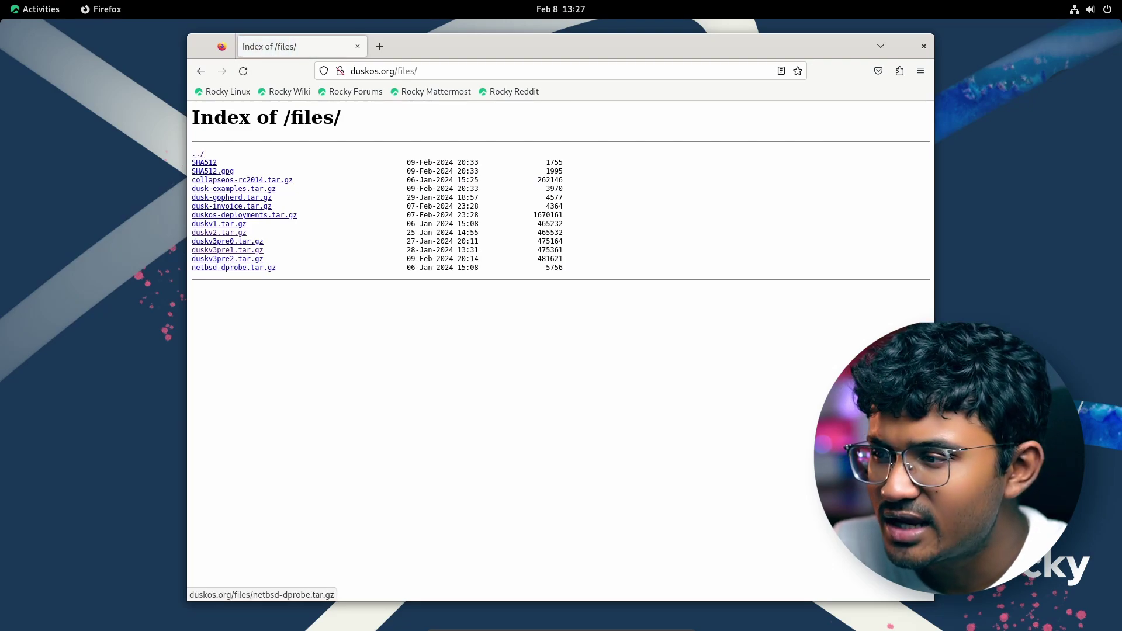
- Download duskv3pre2.tar.gz, extract it in Downloads, and open the duskv3pre2 folder
{"action": "left_click", "coordinate": [228, 259]}
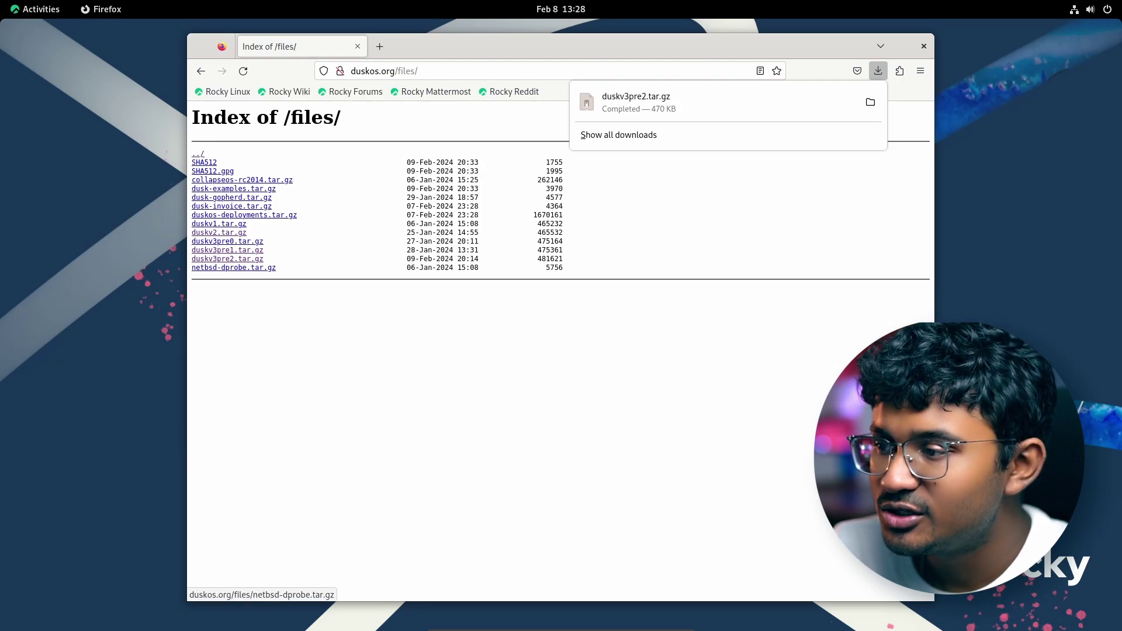
{"action": "left_click", "coordinate": [870, 102]}
{"action": "right_click", "coordinate": [496, 208]}
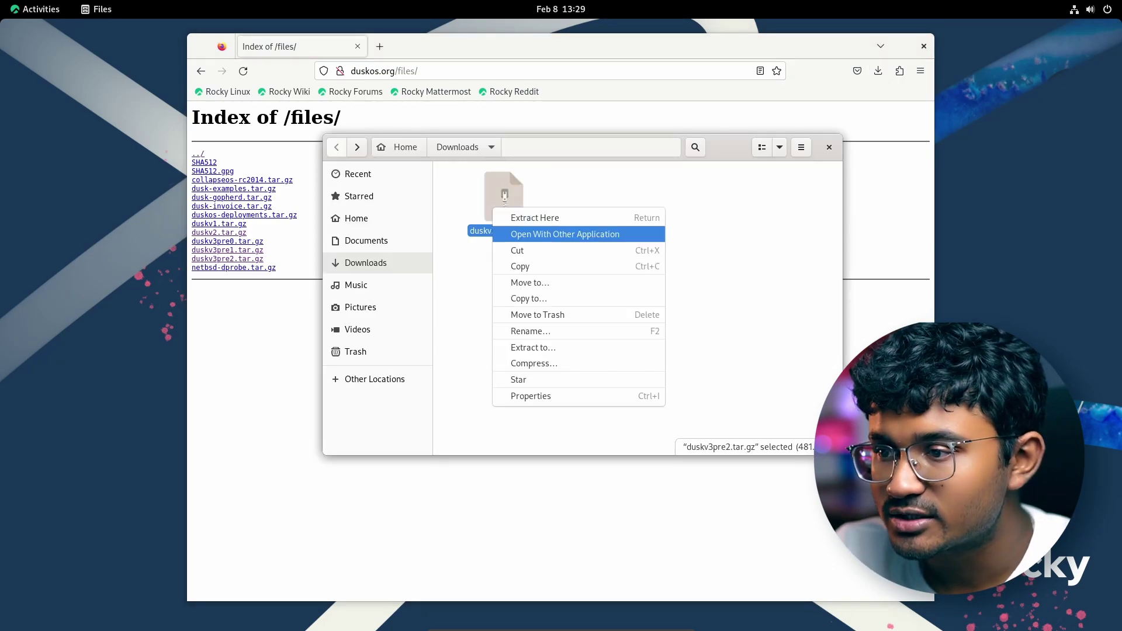
{"action": "left_click", "coordinate": [538, 218]}
{"action": "key", "text": "Return"}
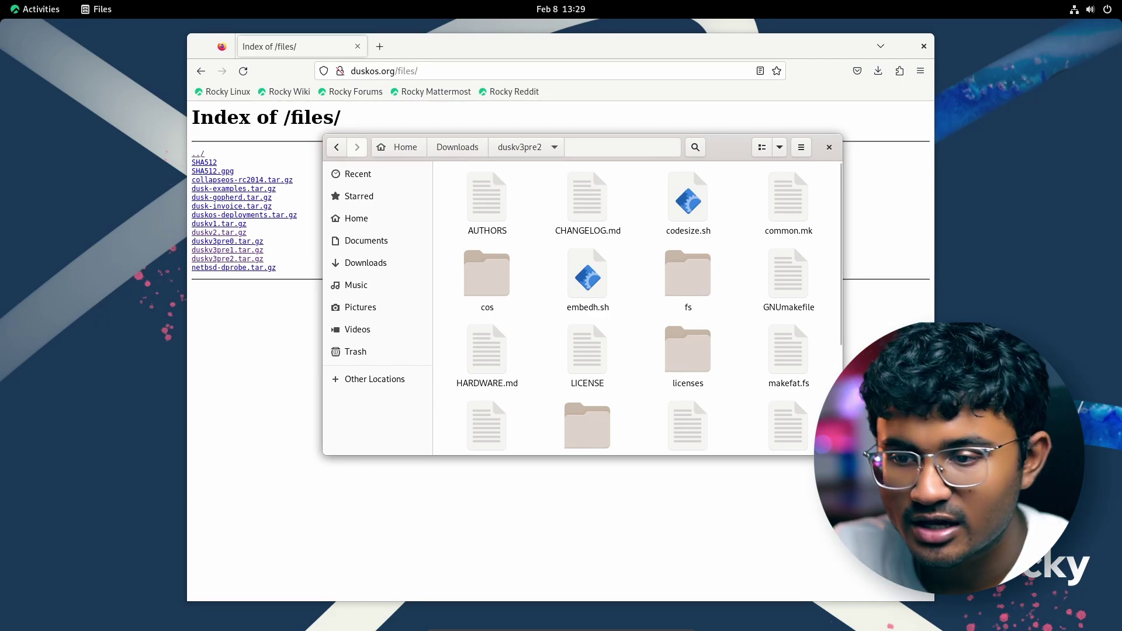
{"action": "scroll", "coordinate": [637, 308], "scroll_direction": "down", "scroll_amount": 3}
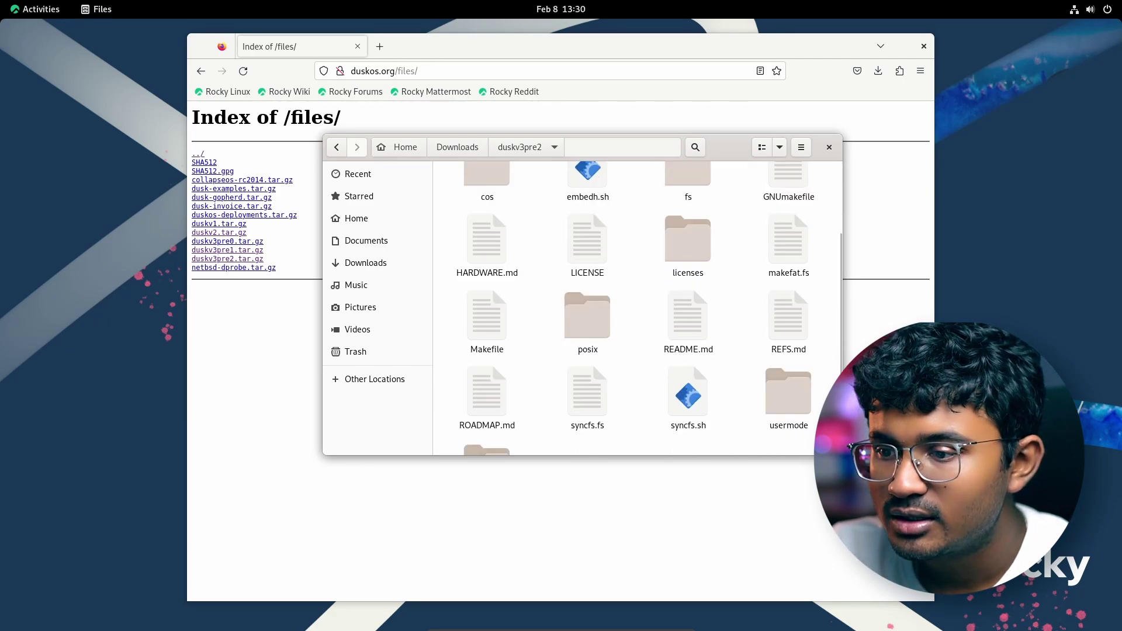
- Build and boot Dusk OS with 'make run', then run 'words' to list its Forth words
{"action": "type", "text": "make "}
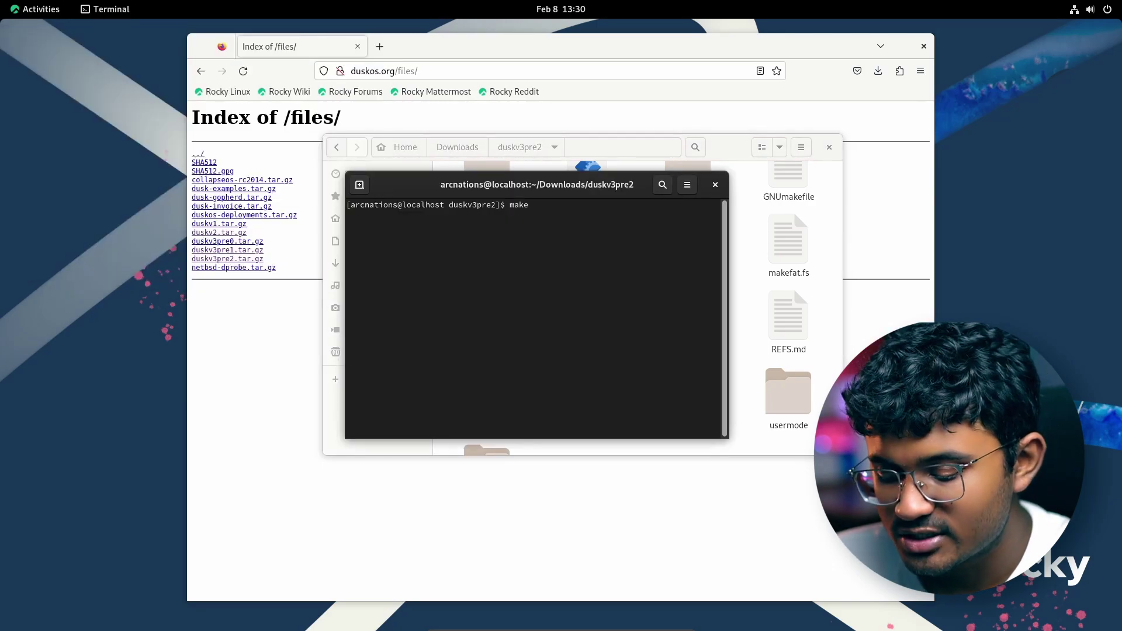
{"action": "type", "text": "run"}
{"action": "key", "text": "Return"}
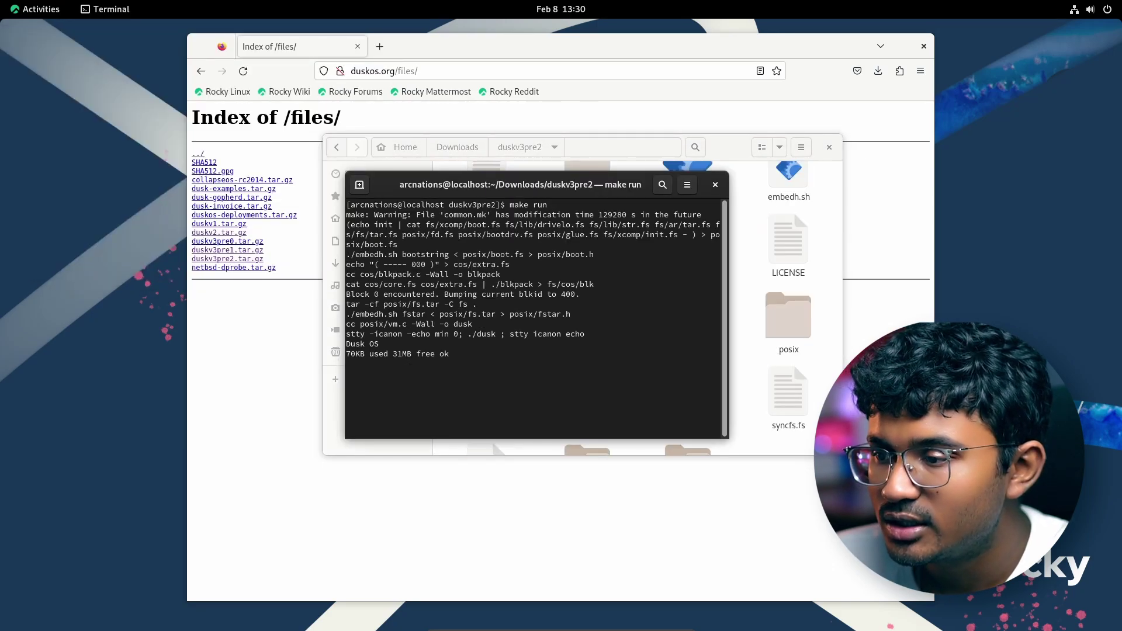
{"action": "left_click_drag", "start_coordinate": [526, 184], "coordinate": [653, 219]}
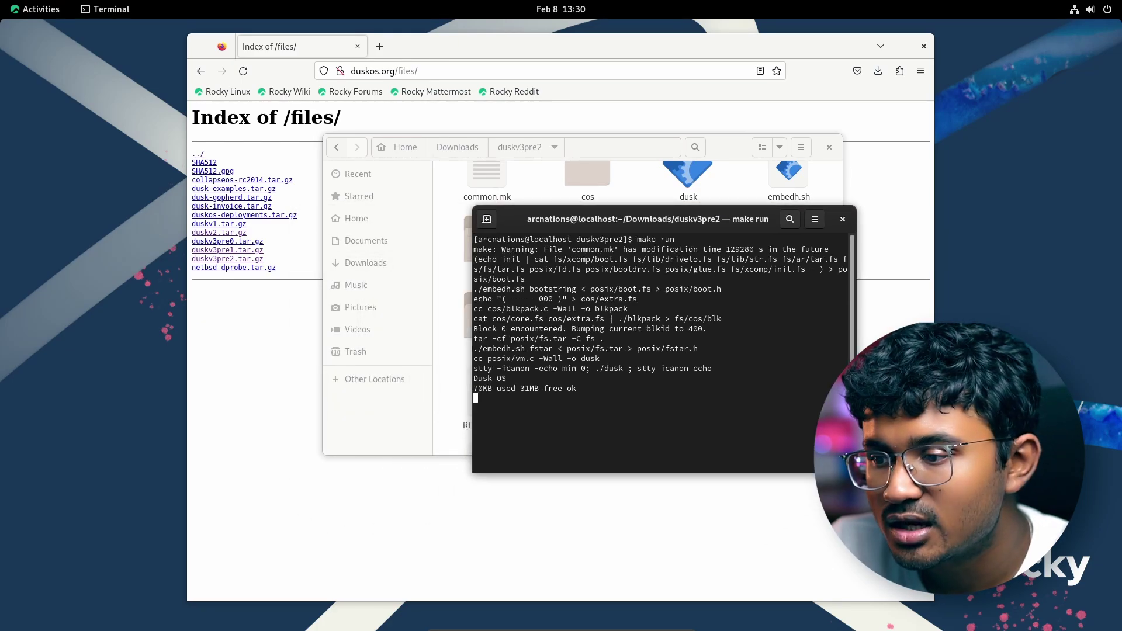
{"action": "triple_click", "coordinate": [829, 378]}
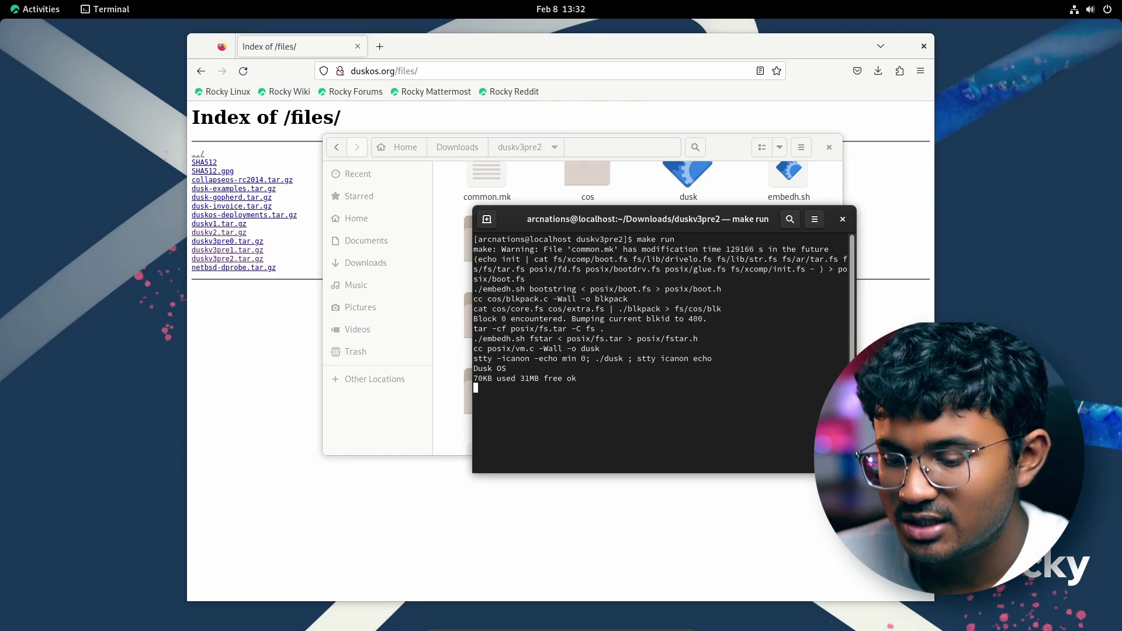
{"action": "key", "text": "Return"}
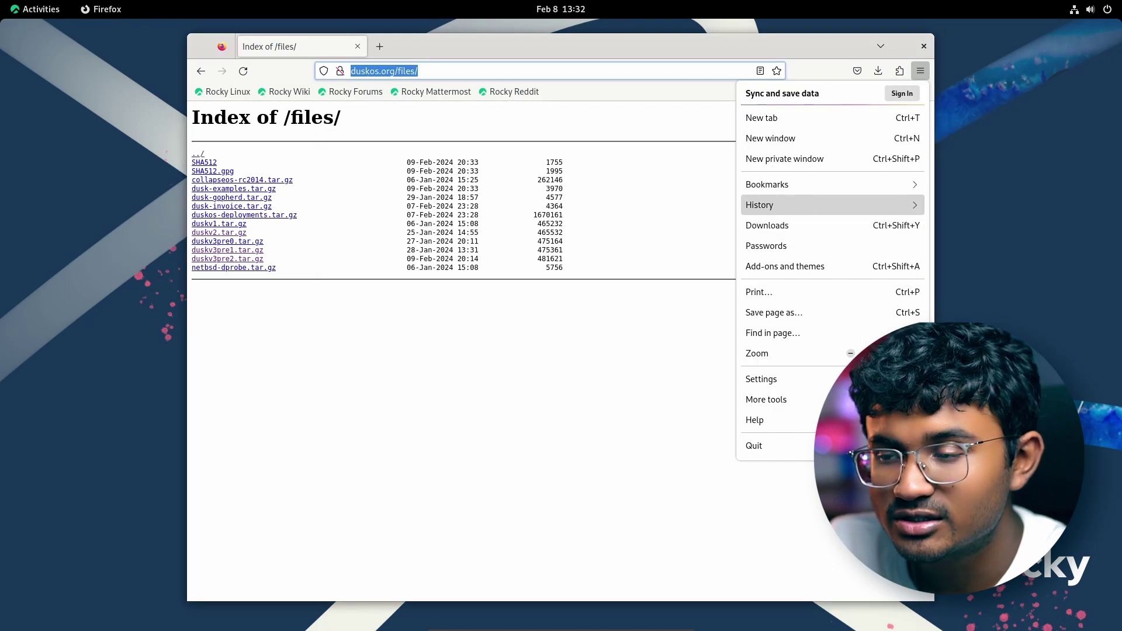
- Reopen the alexw.nyc Dusk OS guide from history and select its '2 3 + .' example
{"action": "key", "text": "Return"}
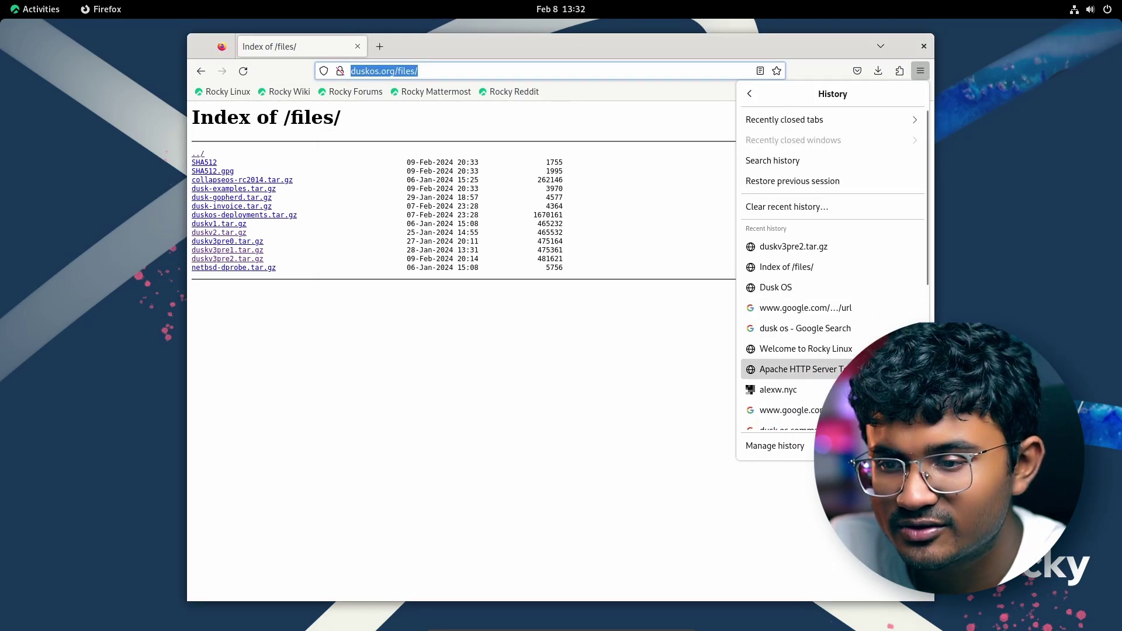
{"action": "scroll", "coordinate": [832, 368], "scroll_direction": "down", "scroll_amount": 3}
{"action": "scroll", "coordinate": [806, 358], "scroll_direction": "up", "scroll_amount": 2}
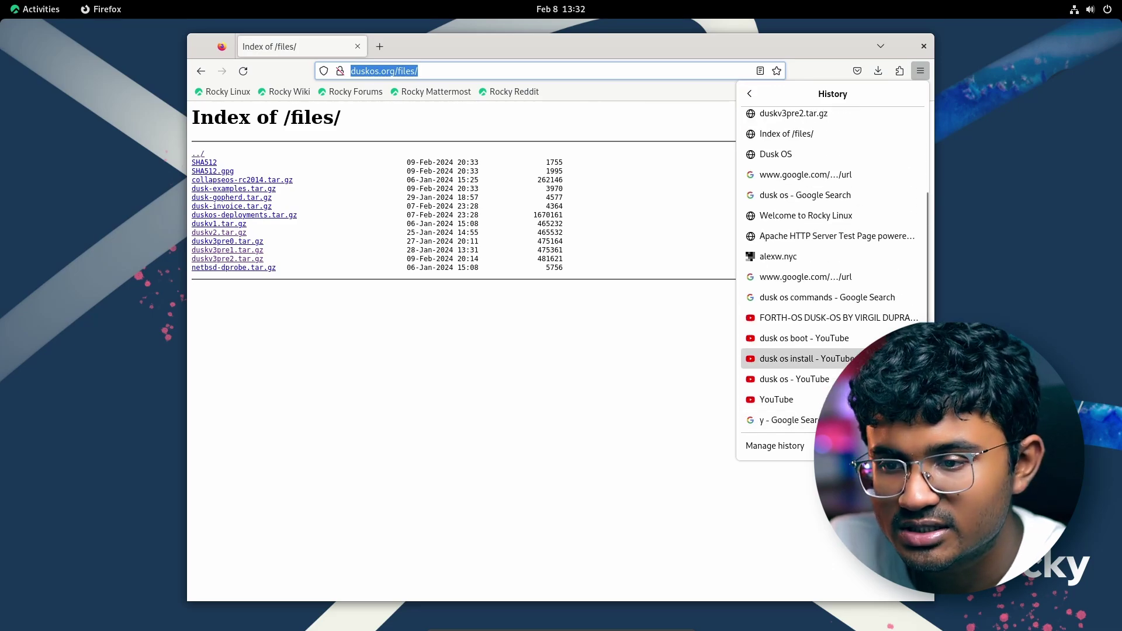
{"action": "left_click", "coordinate": [778, 256]}
{"action": "scroll", "coordinate": [561, 351], "scroll_direction": "down", "scroll_amount": 8}
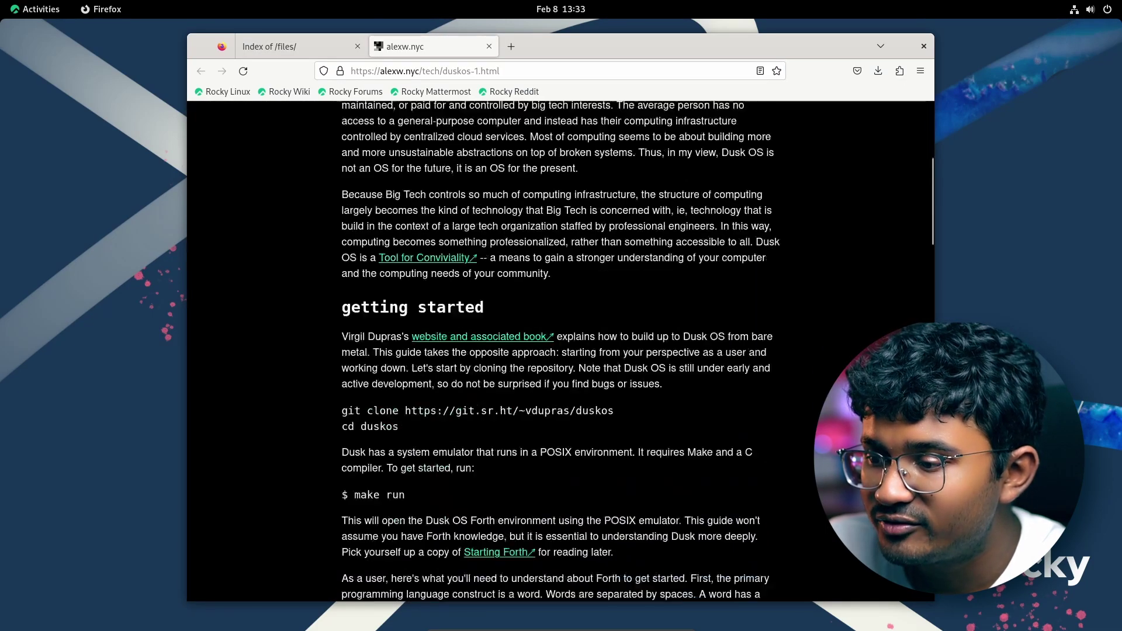
{"action": "scroll", "coordinate": [560, 351], "scroll_direction": "down", "scroll_amount": 15}
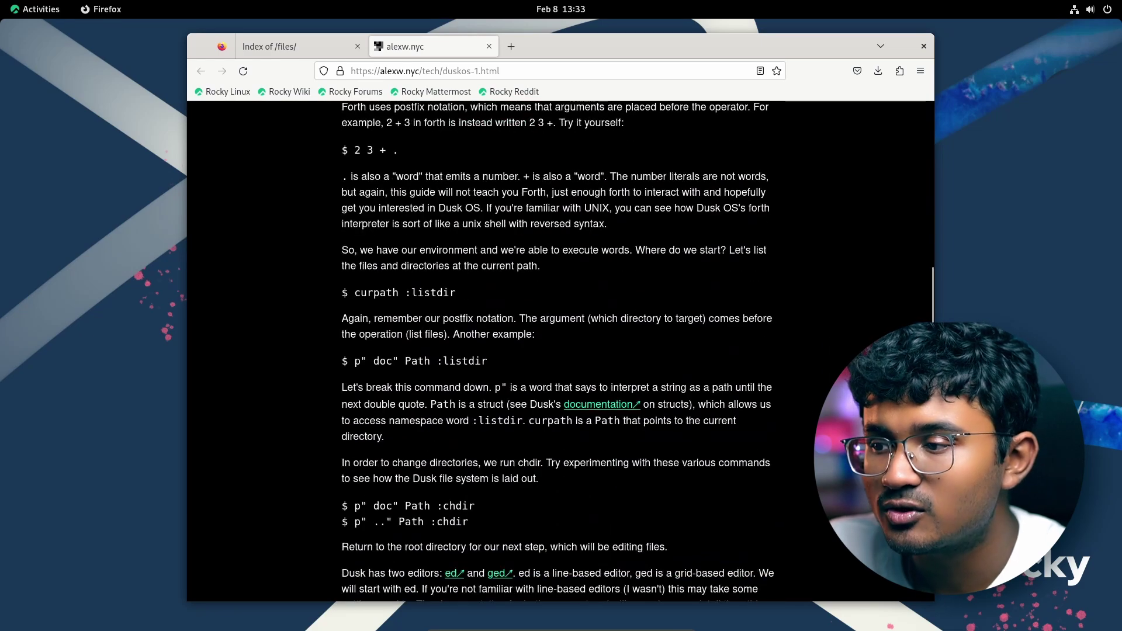
{"action": "scroll", "coordinate": [561, 350], "scroll_direction": "up", "scroll_amount": 2}
{"action": "triple_click", "coordinate": [374, 216]}
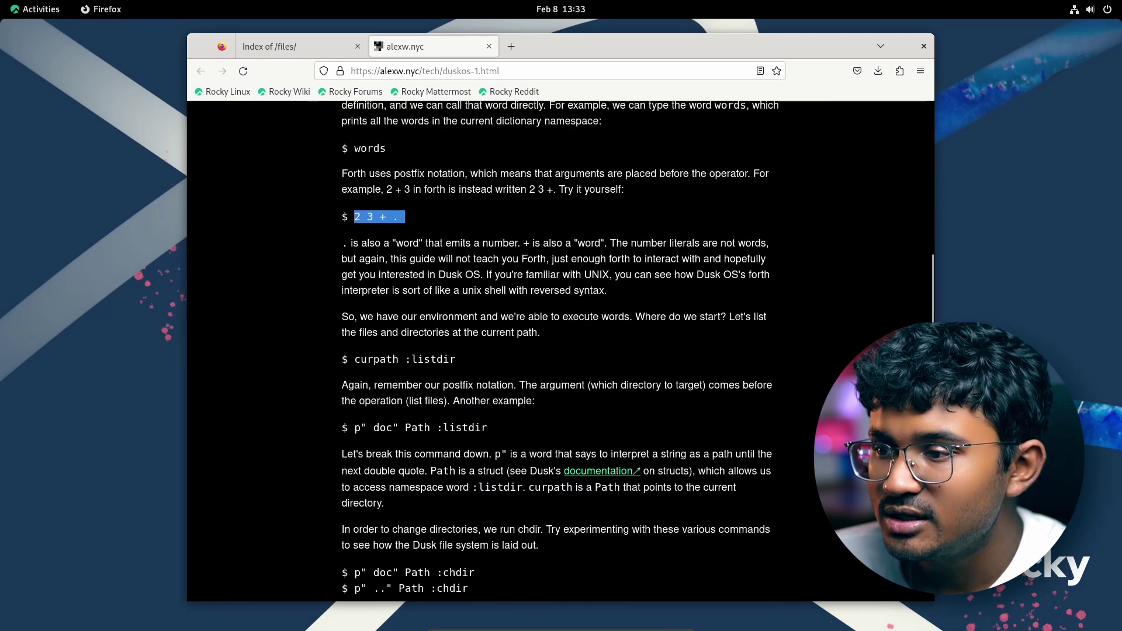
- Enter '2 3 +' then '.' in the Dusk OS terminal to print 5, then scroll back up the guide
{"action": "key", "text": "alt+Tab"}
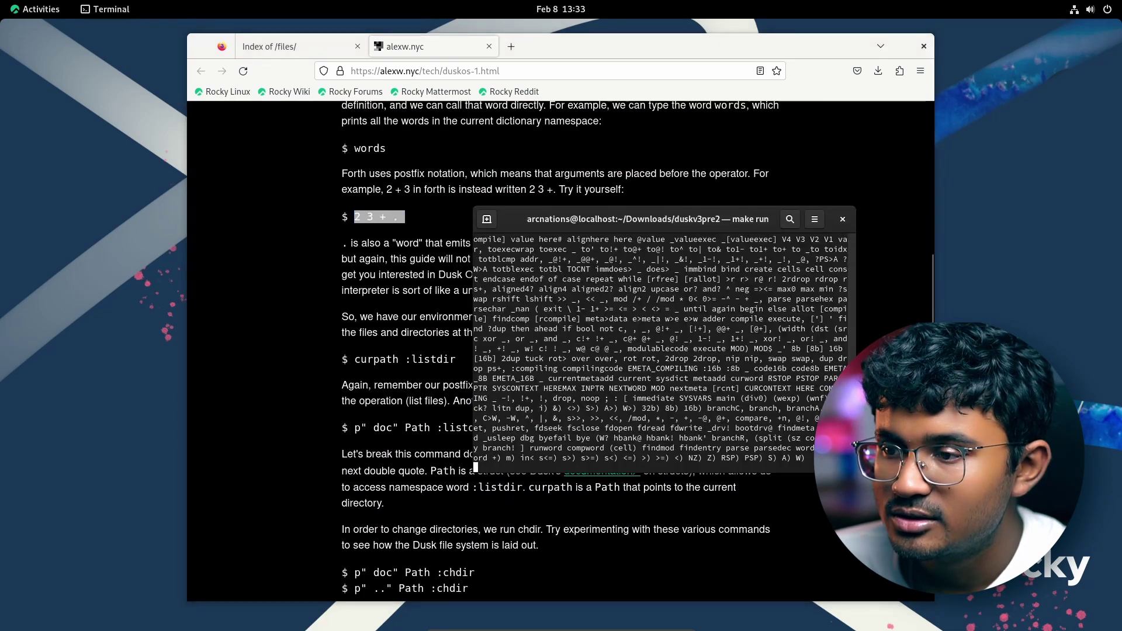
{"action": "type", "text": "2 3 +"}
{"action": "key", "text": "Return"}
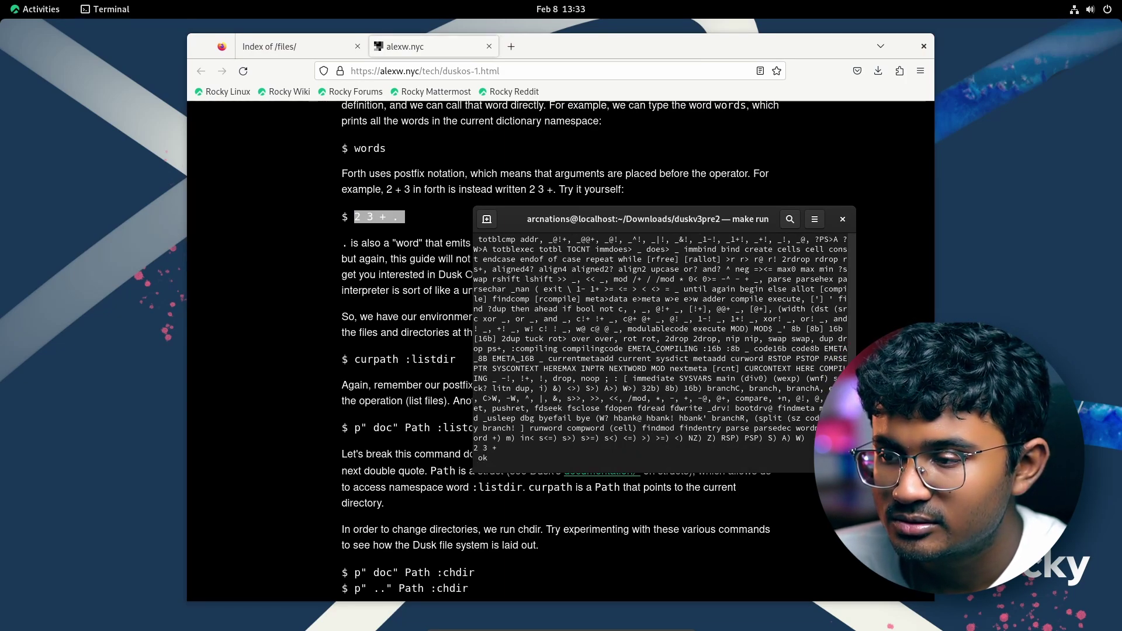
{"action": "type", "text": "."}
{"action": "key", "text": "Return"}
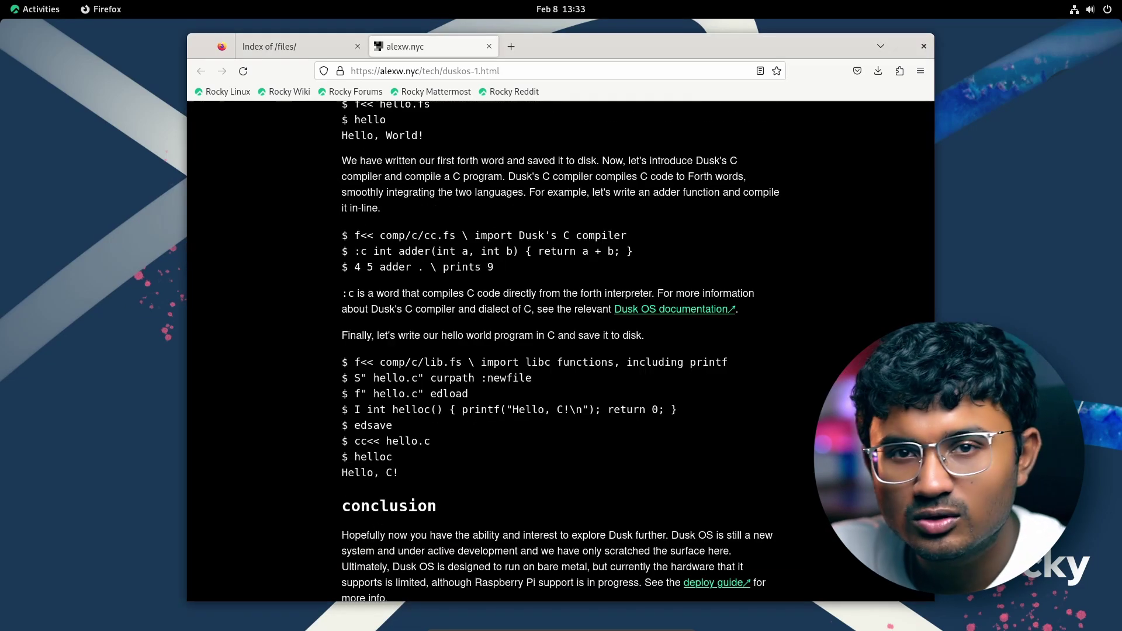
{"action": "scroll", "coordinate": [561, 350], "scroll_direction": "up", "scroll_amount": 1}
{"action": "scroll", "coordinate": [561, 350], "scroll_direction": "up", "scroll_amount": 6}
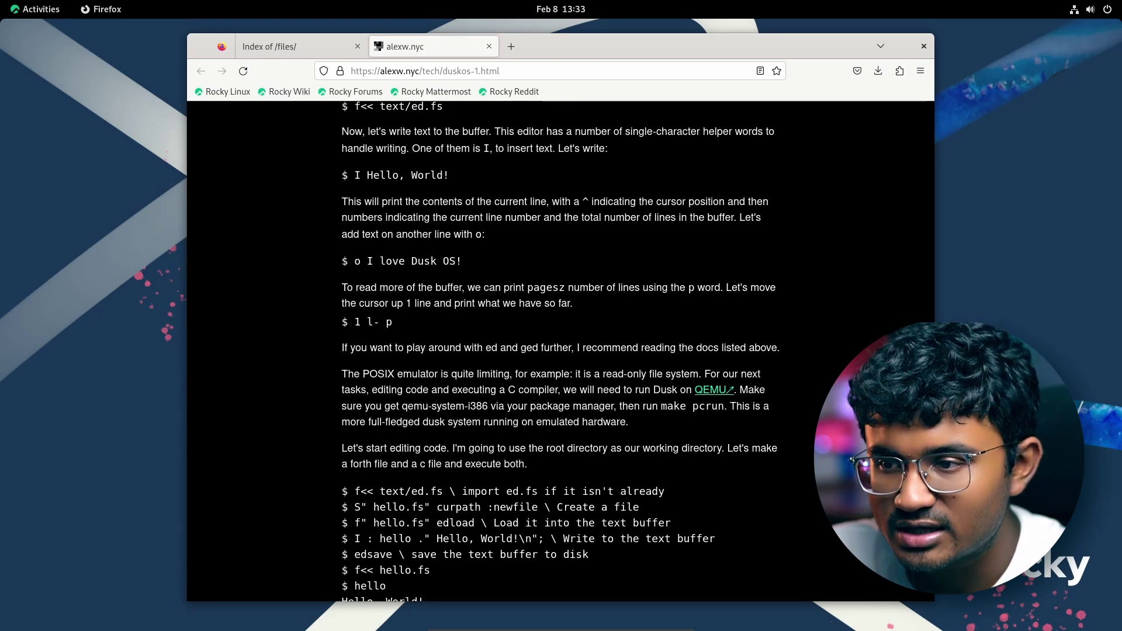
{"action": "scroll", "coordinate": [561, 350], "scroll_direction": "up", "scroll_amount": 3}
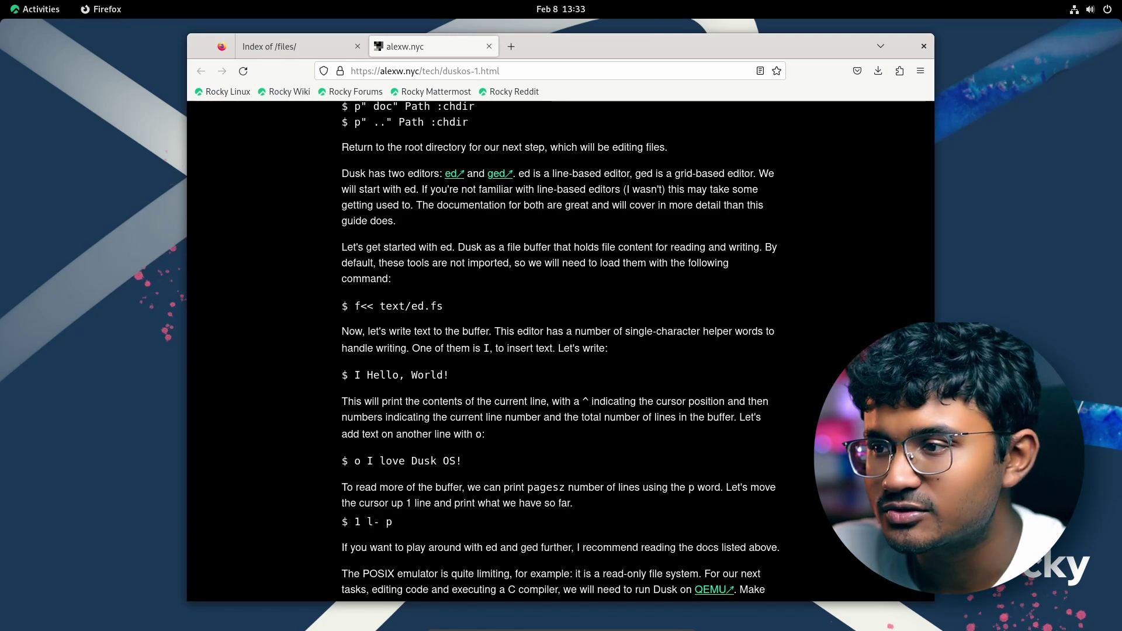
{"action": "scroll", "coordinate": [561, 350], "scroll_direction": "up", "scroll_amount": 7}
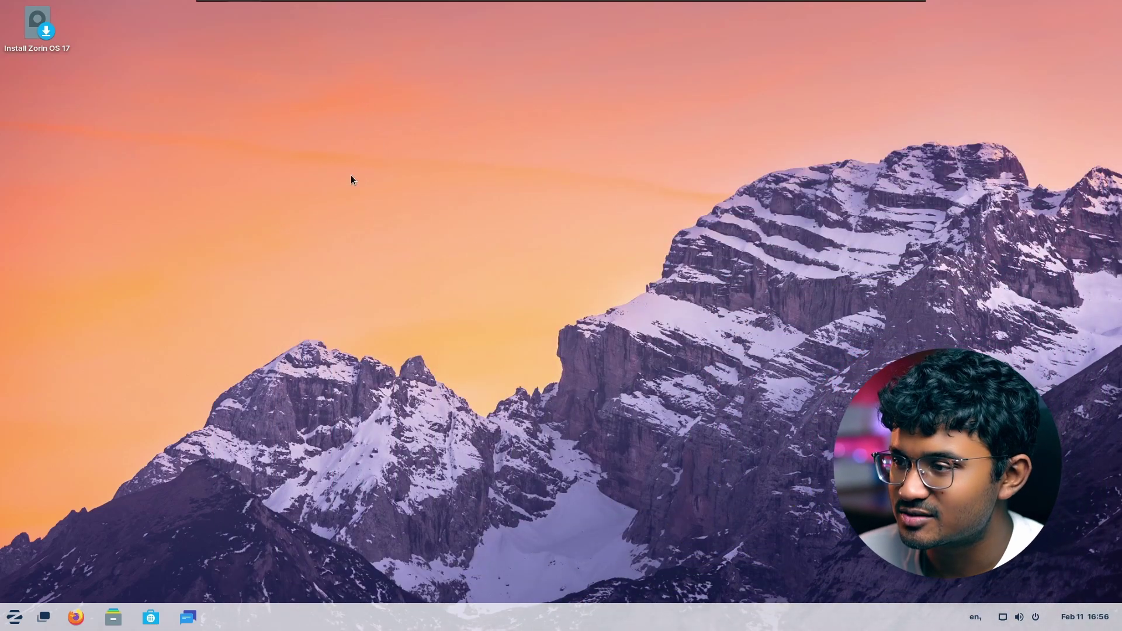
- Open a new centred terminal and highlight the misspelled 'Suicide-Linx' warning text
{"action": "key", "text": "ctrl+alt+t"}
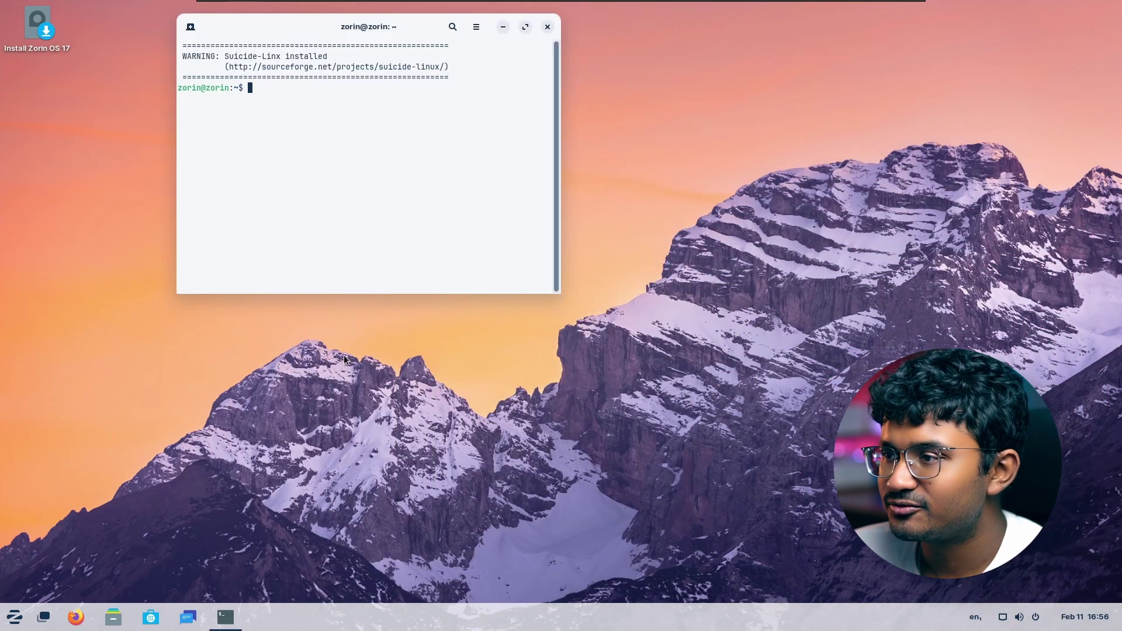
{"action": "left_click_drag", "start_coordinate": [363, 23], "coordinate": [640, 202]}
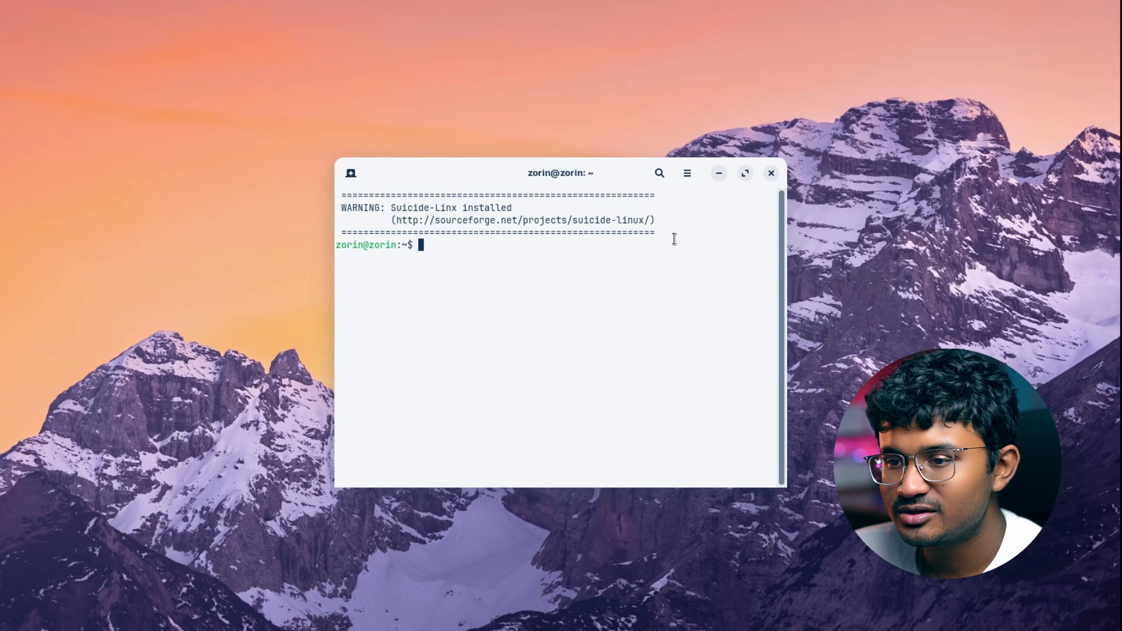
{"action": "left_click_drag", "start_coordinate": [738, 260], "coordinate": [481, 229]}
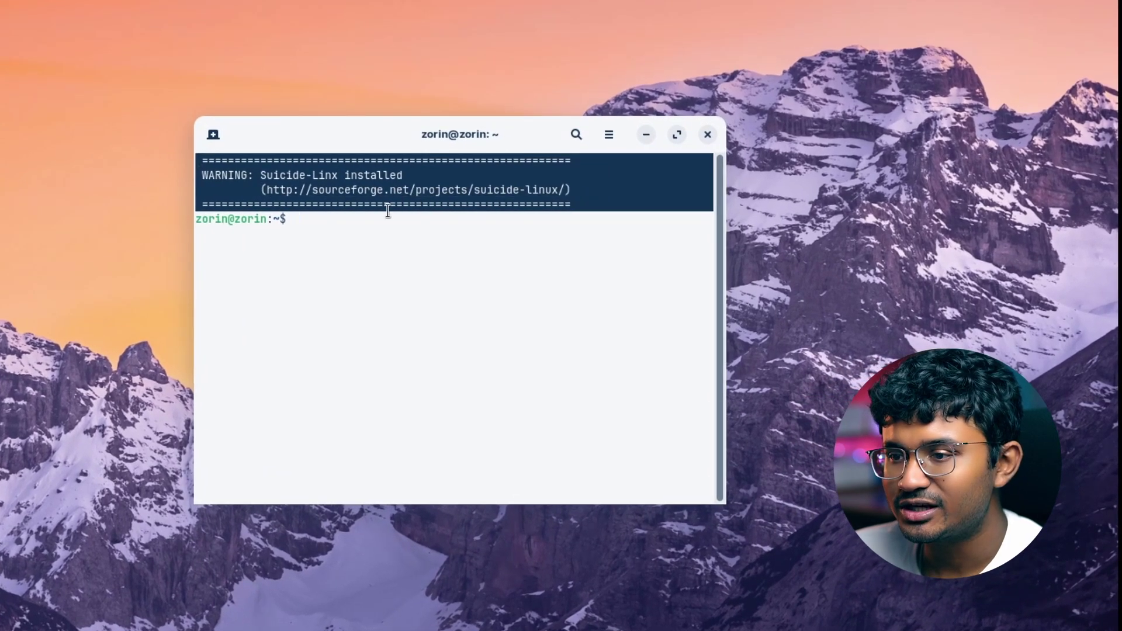
{"action": "left_click", "coordinate": [408, 216]}
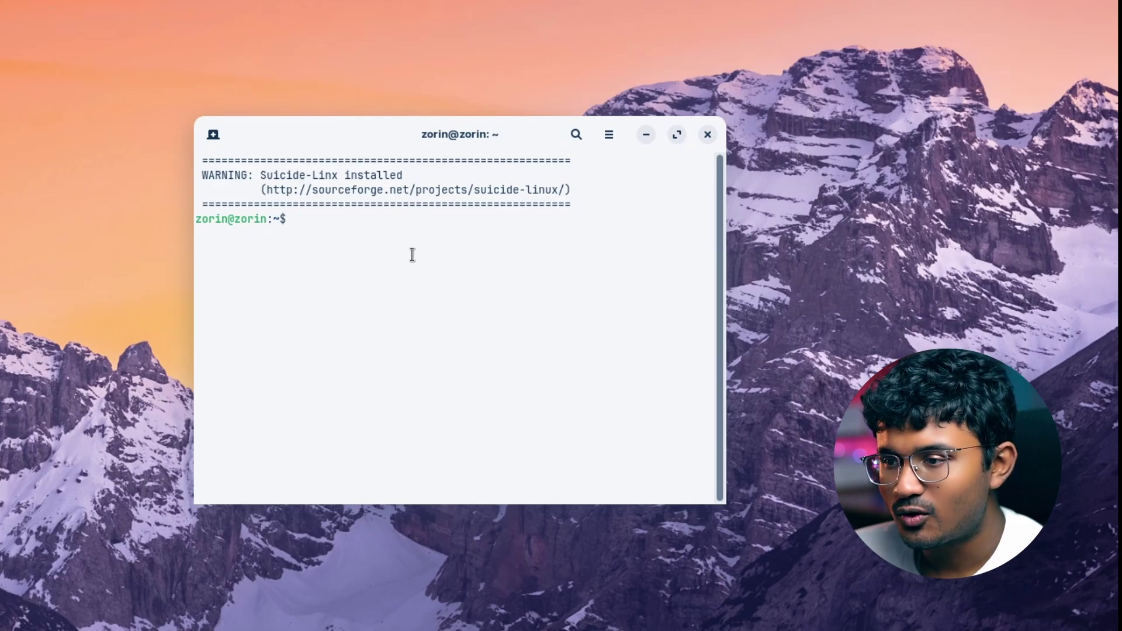
{"action": "left_click_drag", "start_coordinate": [318, 175], "coordinate": [336, 173]}
{"action": "left_click", "coordinate": [300, 177]}
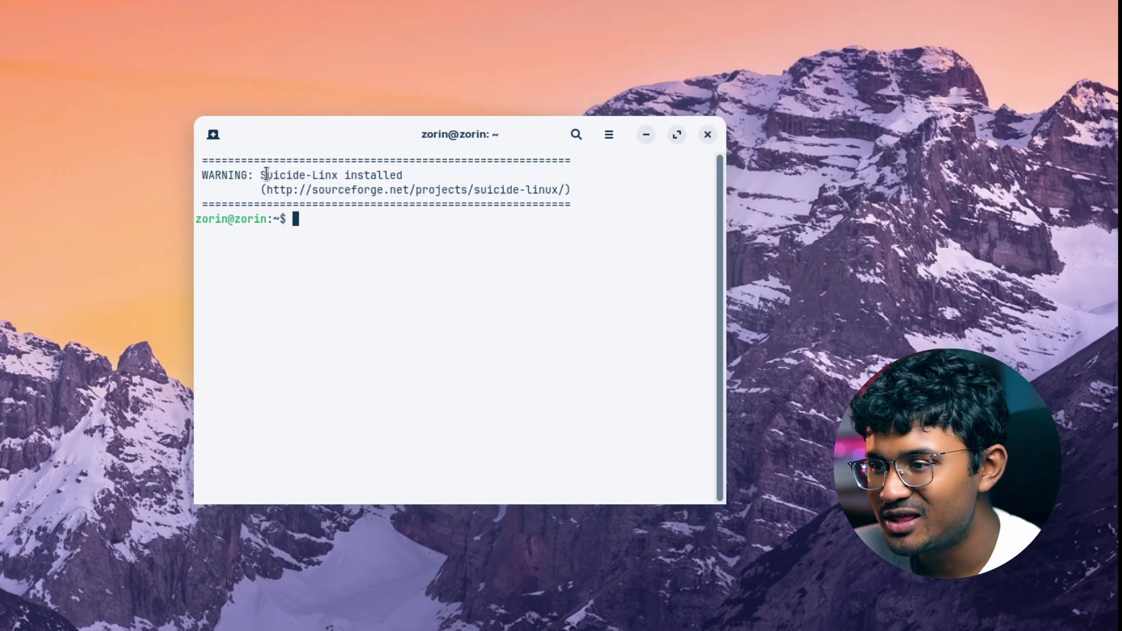
{"action": "left_click_drag", "start_coordinate": [312, 175], "coordinate": [336, 175]}
{"action": "left_click", "coordinate": [324, 227]}
- Create a sample folder, enter it, make a del directory inside, and list it
{"action": "type", "text": "mkdir"}
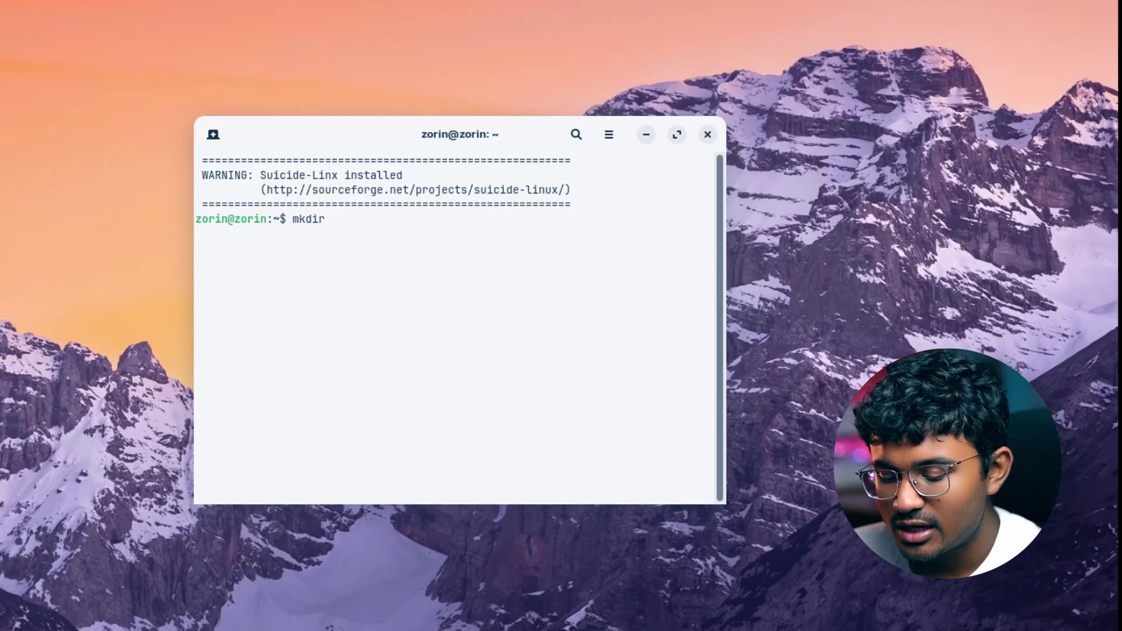
{"action": "type", "text": " sample"}
{"action": "key", "text": "Return"}
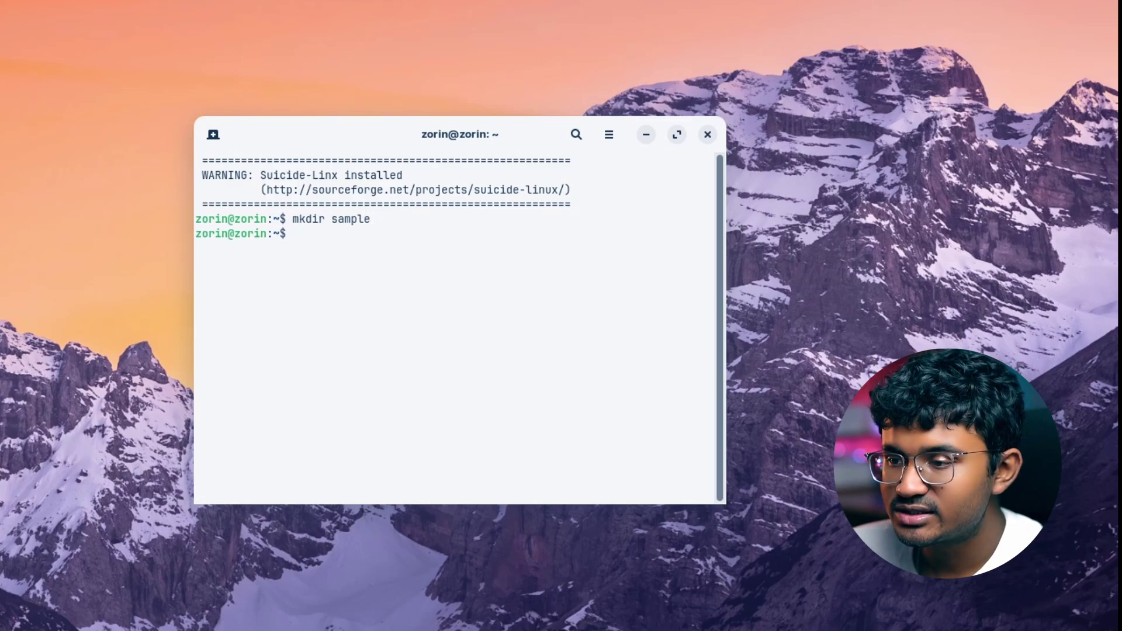
{"action": "type", "text": "cd sample"}
{"action": "key", "text": "BackSpace"}
{"action": "key", "text": "BackSpace"}
{"action": "key", "text": "BackSpace"}
{"action": "type", "text": "ple"}
{"action": "key", "text": "Return"}
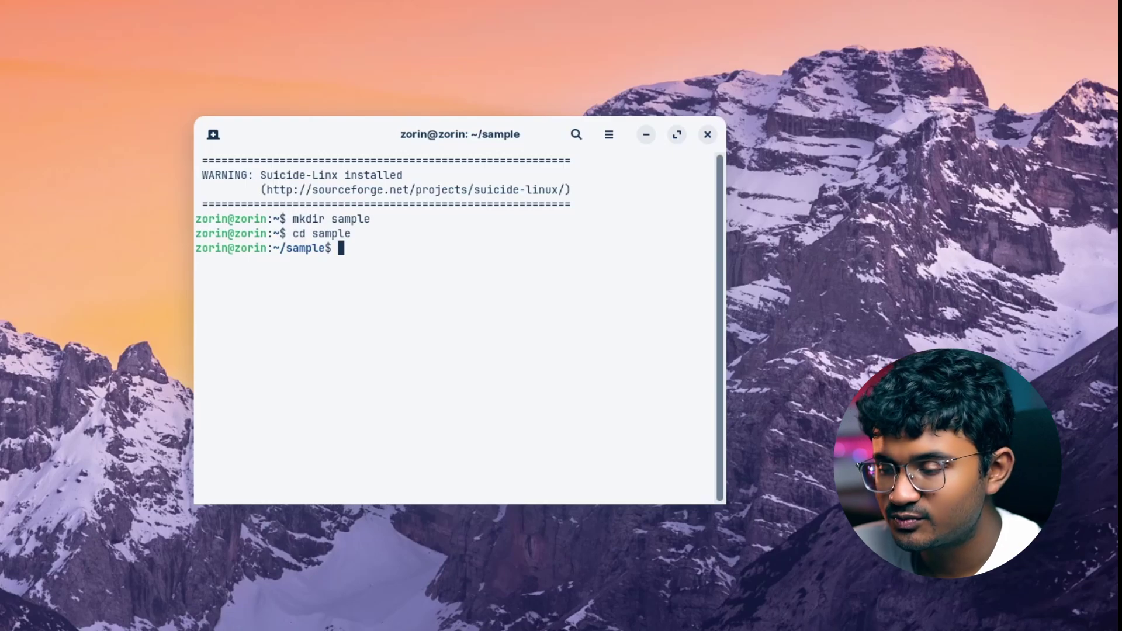
{"action": "type", "text": "mkdir "}
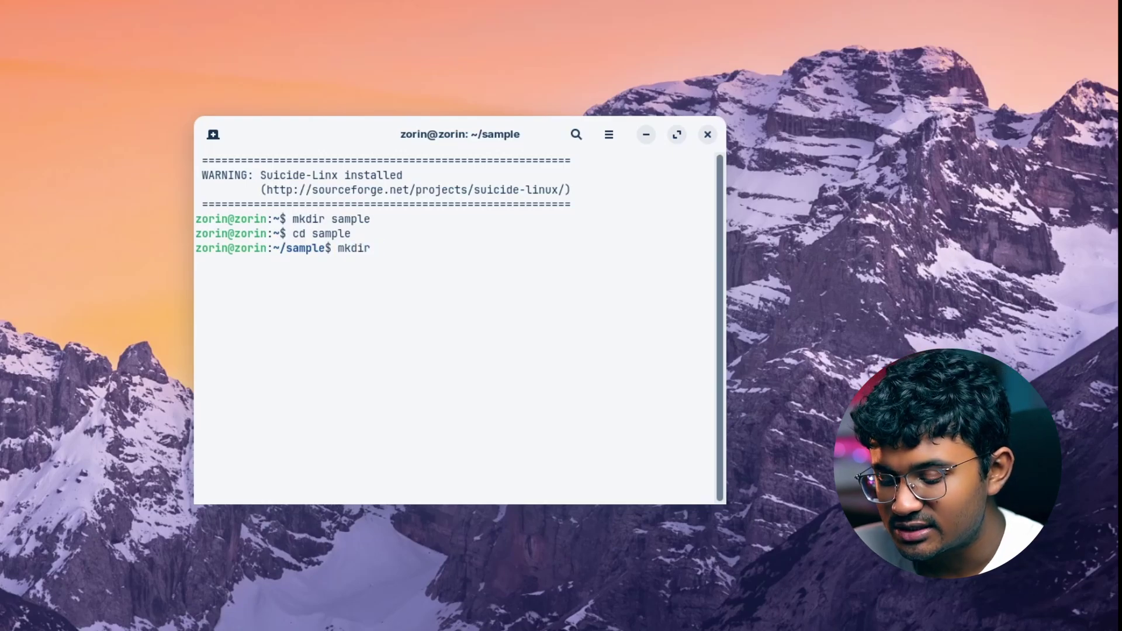
{"action": "type", "text": "del"}
{"action": "key", "text": "Return"}
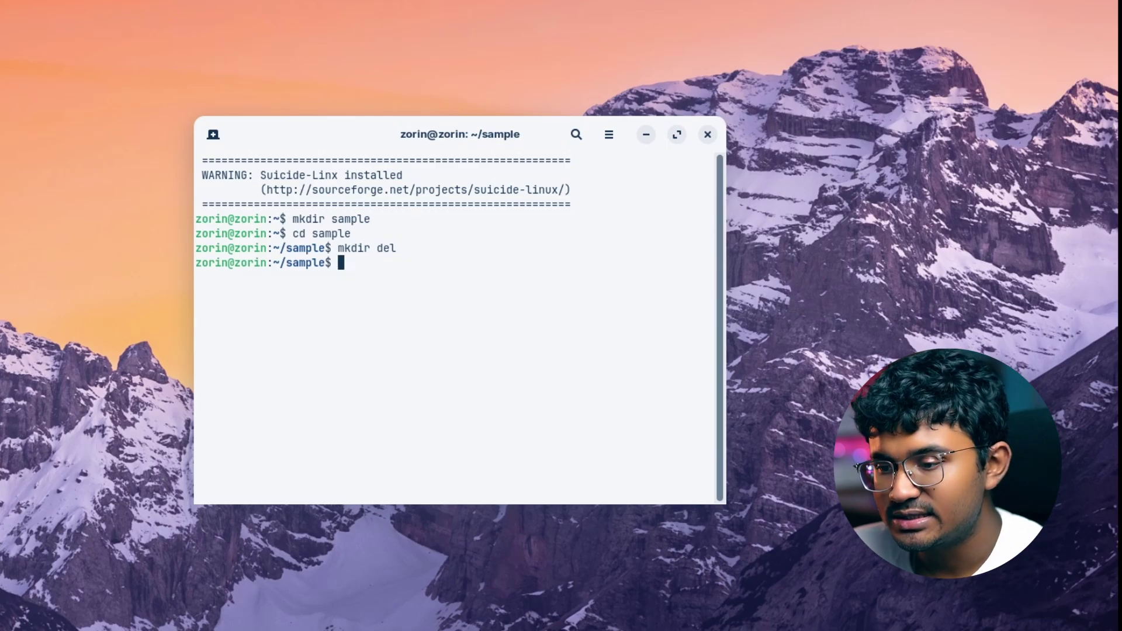
{"action": "type", "text": "ls"}
{"action": "key", "text": "Return"}
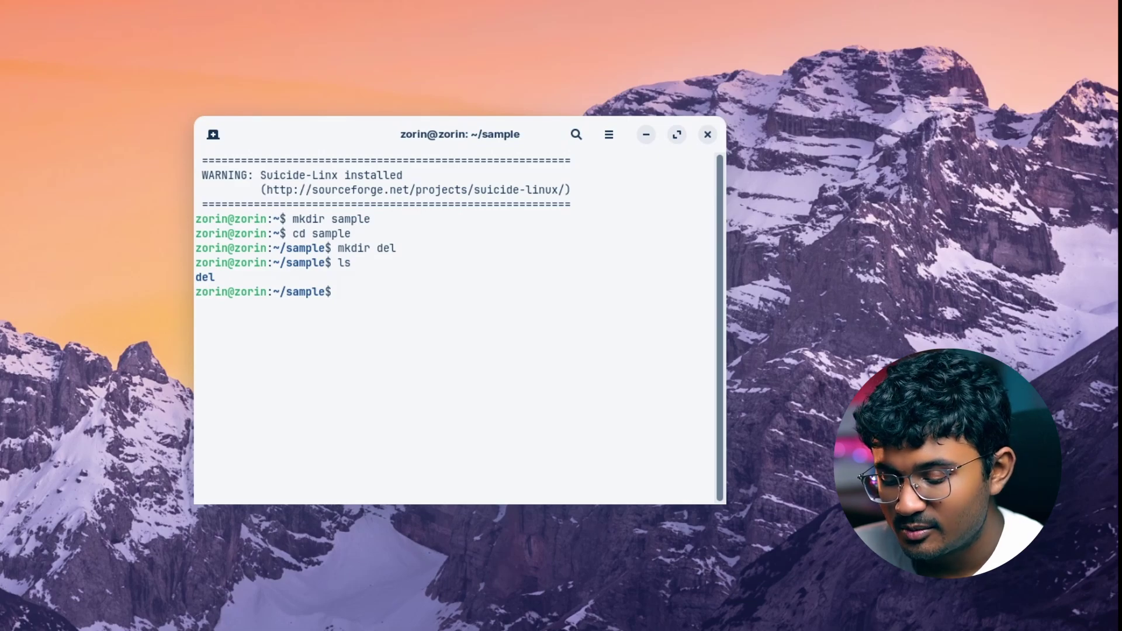
- Delete del with 'rm -r del' after plain 'rm del' fails, and list to confirm
{"action": "type", "text": "rm "}
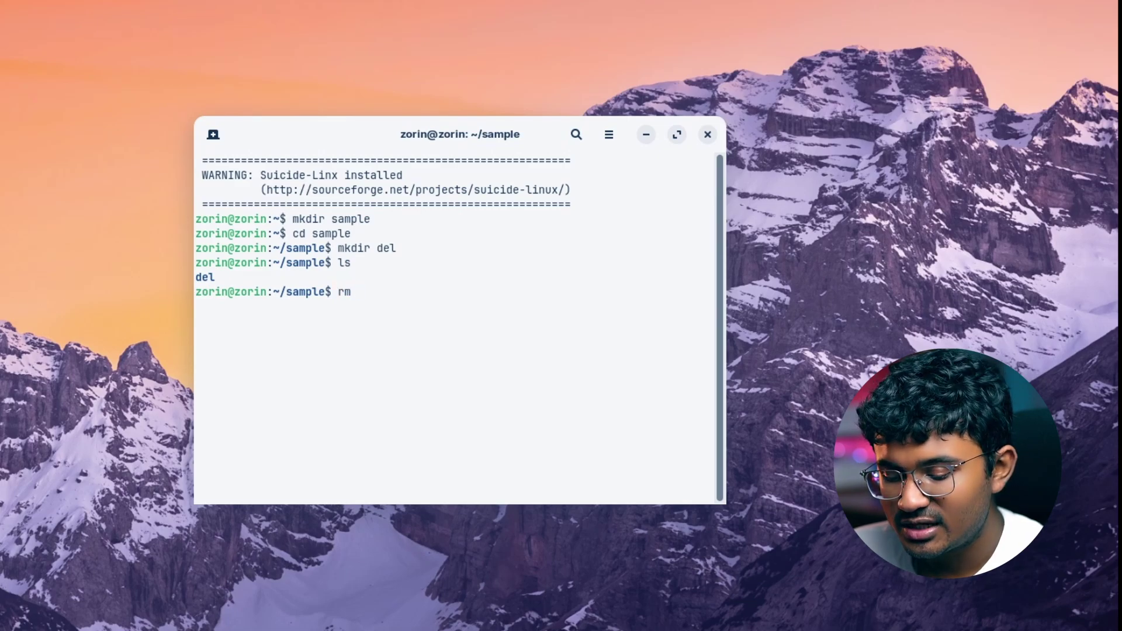
{"action": "type", "text": "del"}
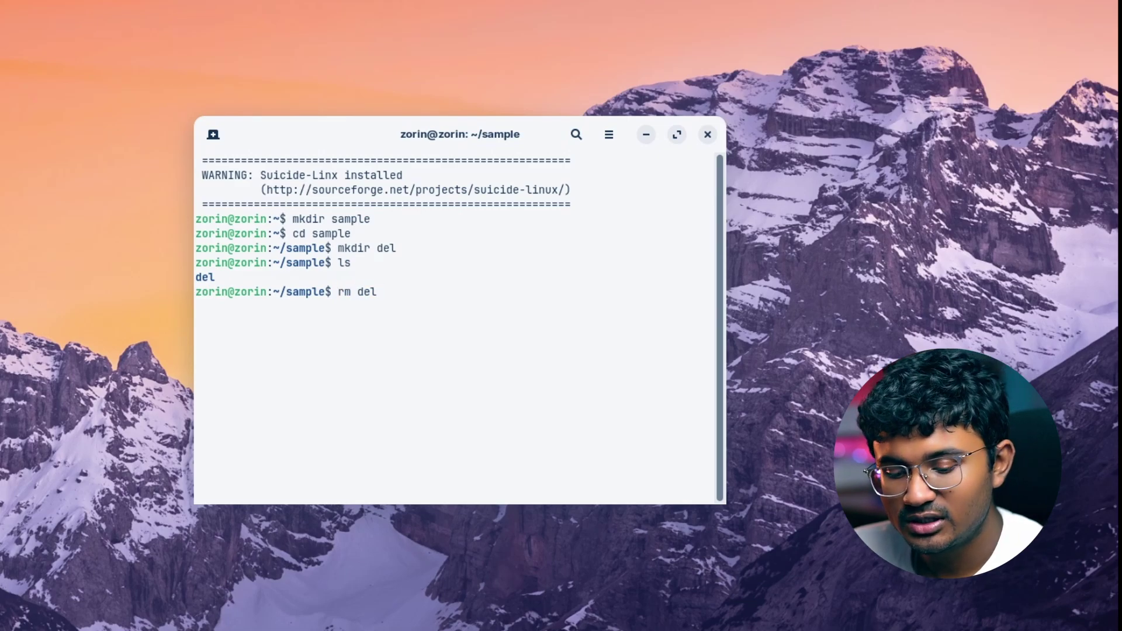
{"action": "key", "text": "Return"}
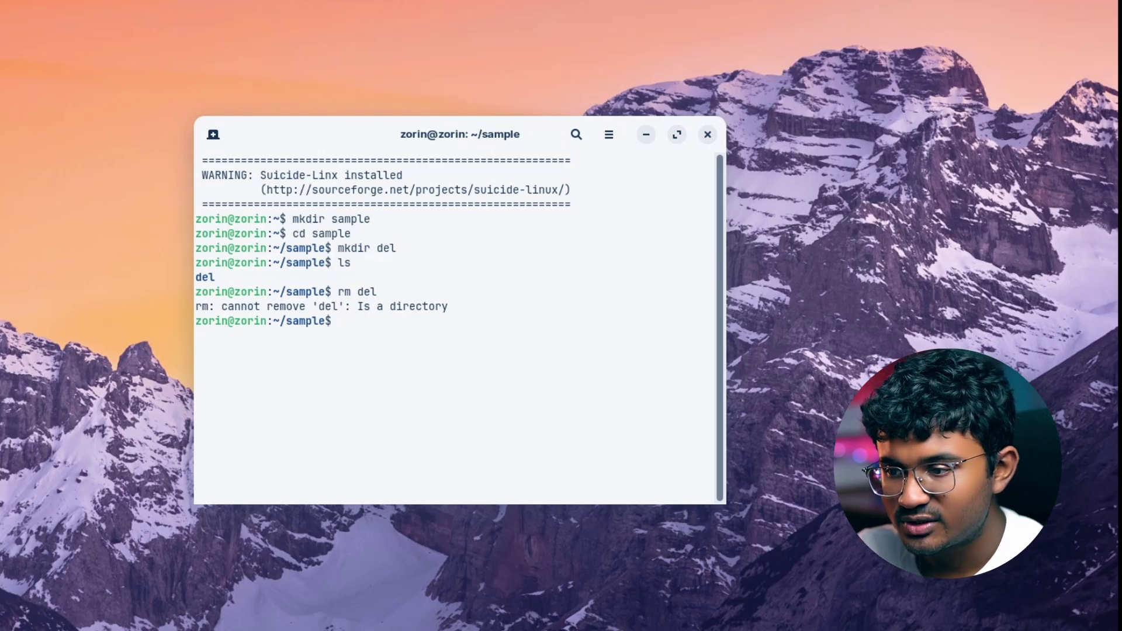
{"action": "type", "text": "rm -r "}
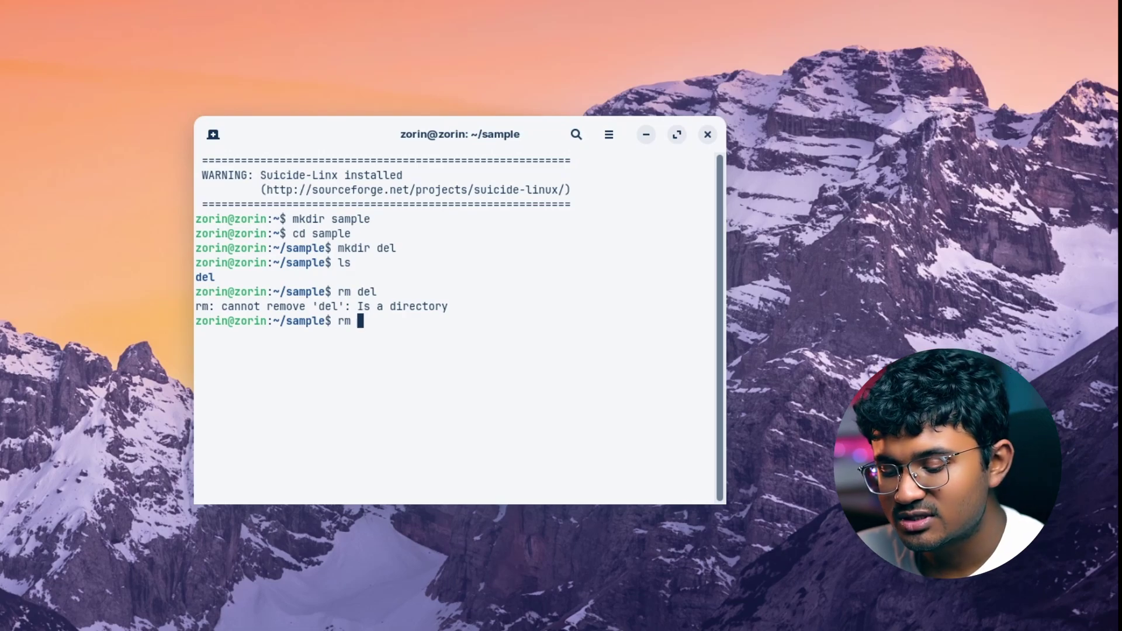
{"action": "type", "text": "del"}
{"action": "key", "text": "Return"}
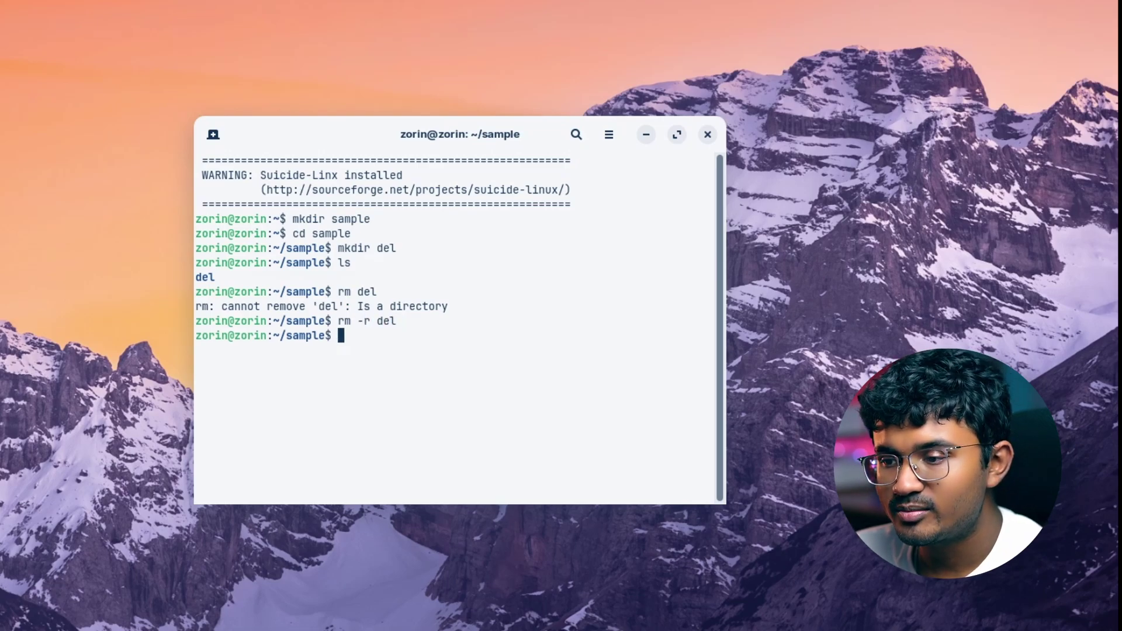
{"action": "type", "text": "ls"}
{"action": "key", "text": "Return"}
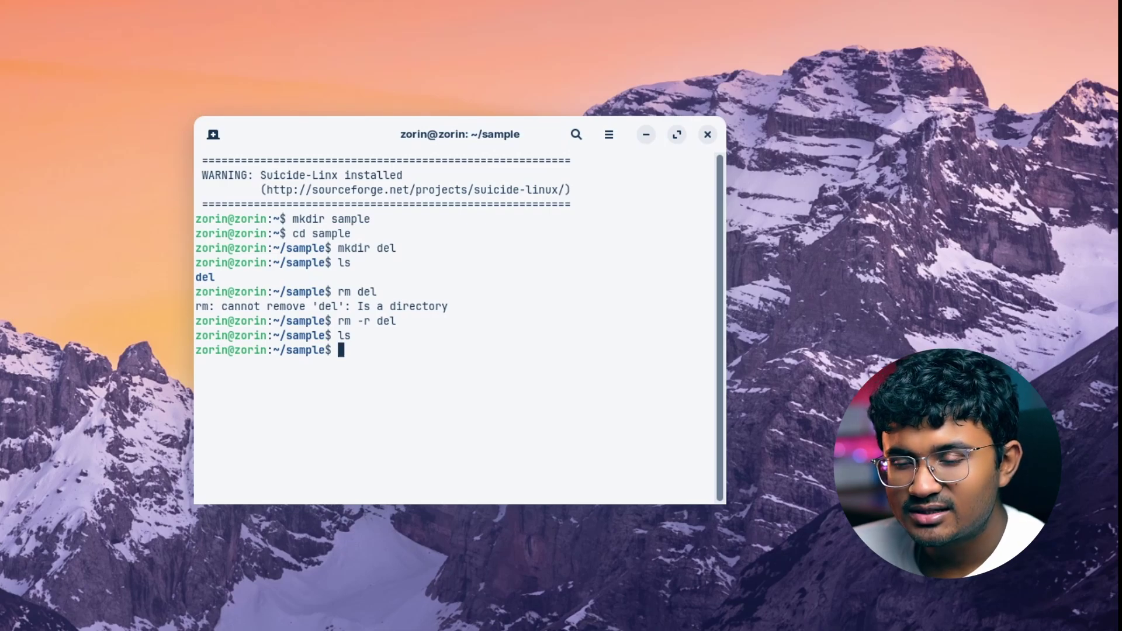
- Run 'cd del' to verify the del directory no longer exists
{"action": "type", "text": "cd"}
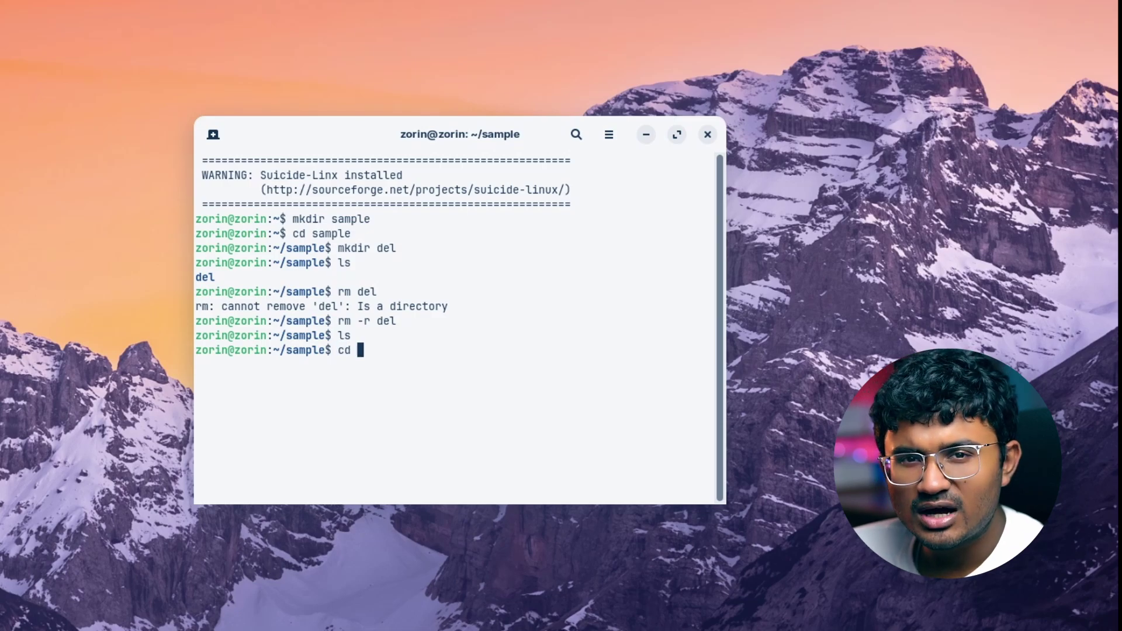
{"action": "key", "text": "BackSpace"}
{"action": "key", "text": "BackSpace"}
{"action": "type", "text": "cd del"}
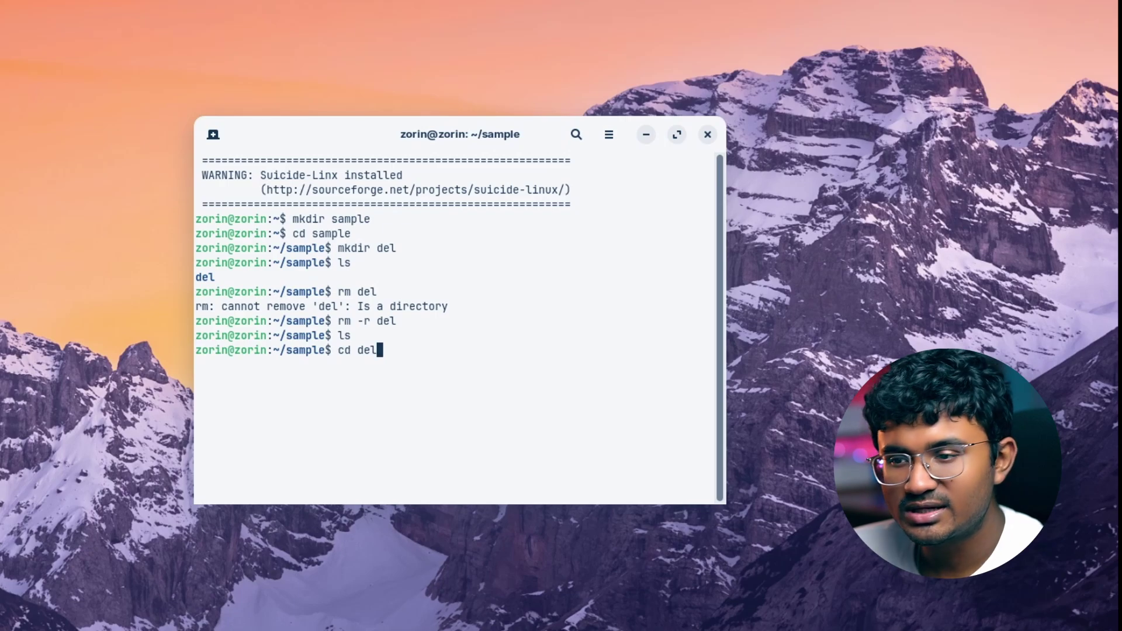
{"action": "key", "text": "Return"}
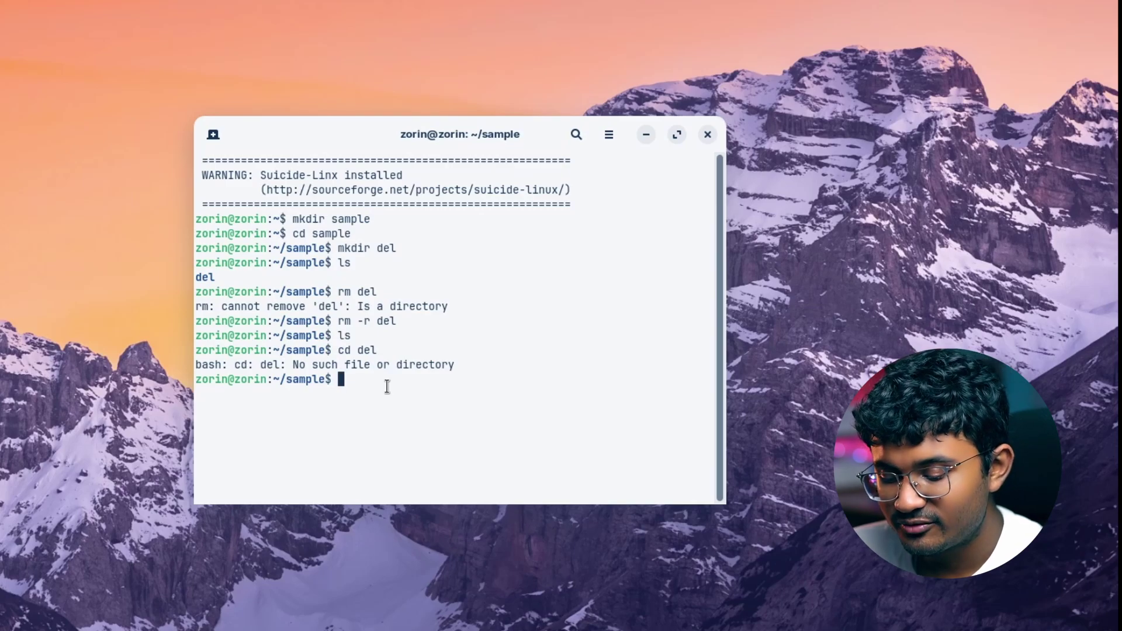
- Run the misspelled 'neofetc' to trigger Suicide Linux's deletion, stop it with Ctrl+C, and close Terminal
{"action": "type", "text": "neofetch"}
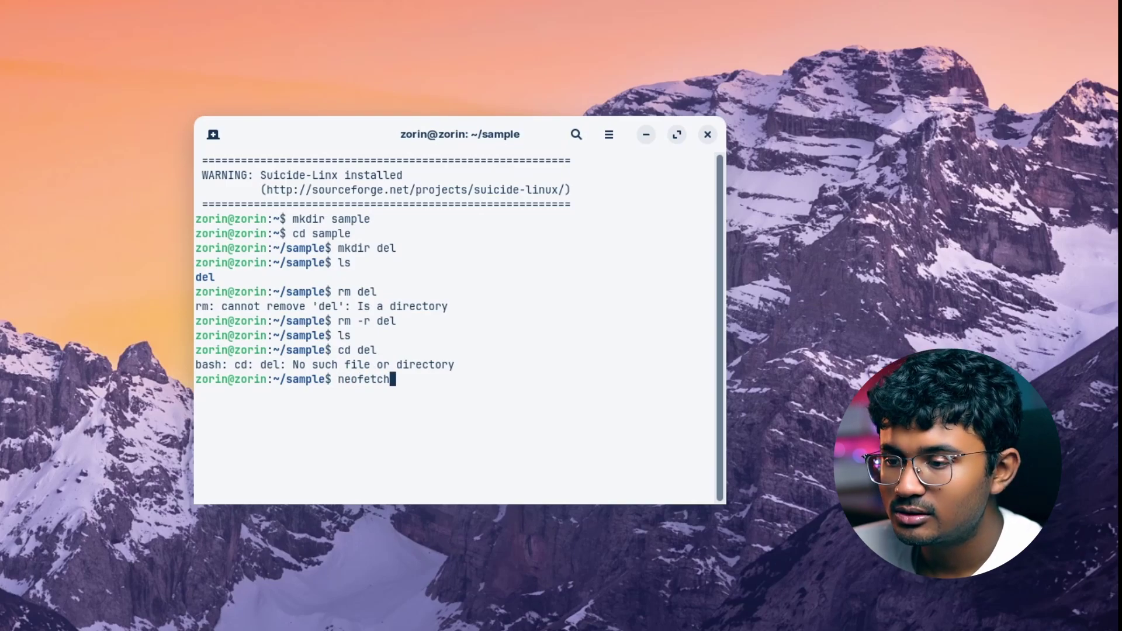
{"action": "key", "text": "Return"}
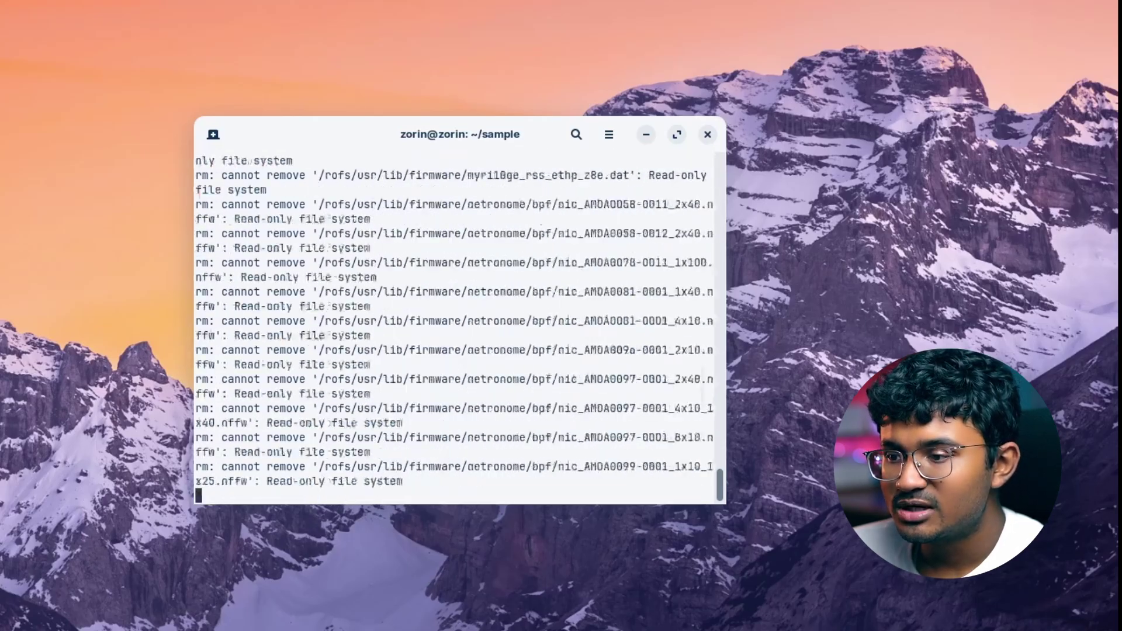
{"action": "left_click_drag", "start_coordinate": [193, 263], "coordinate": [5, 290]}
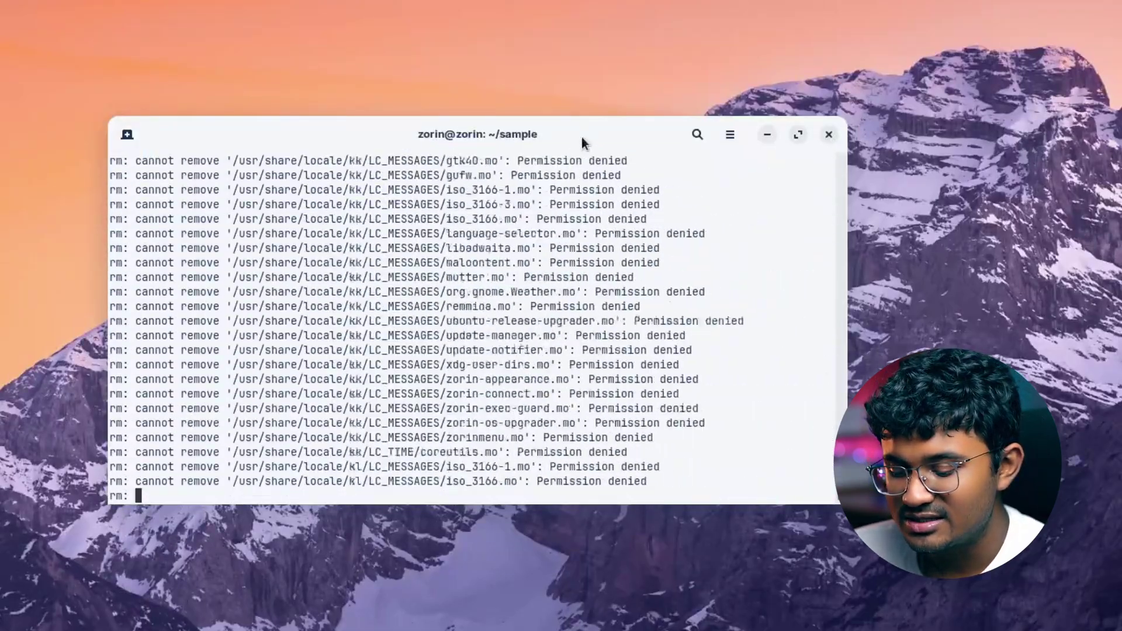
{"action": "key", "text": "ctrl+c"}
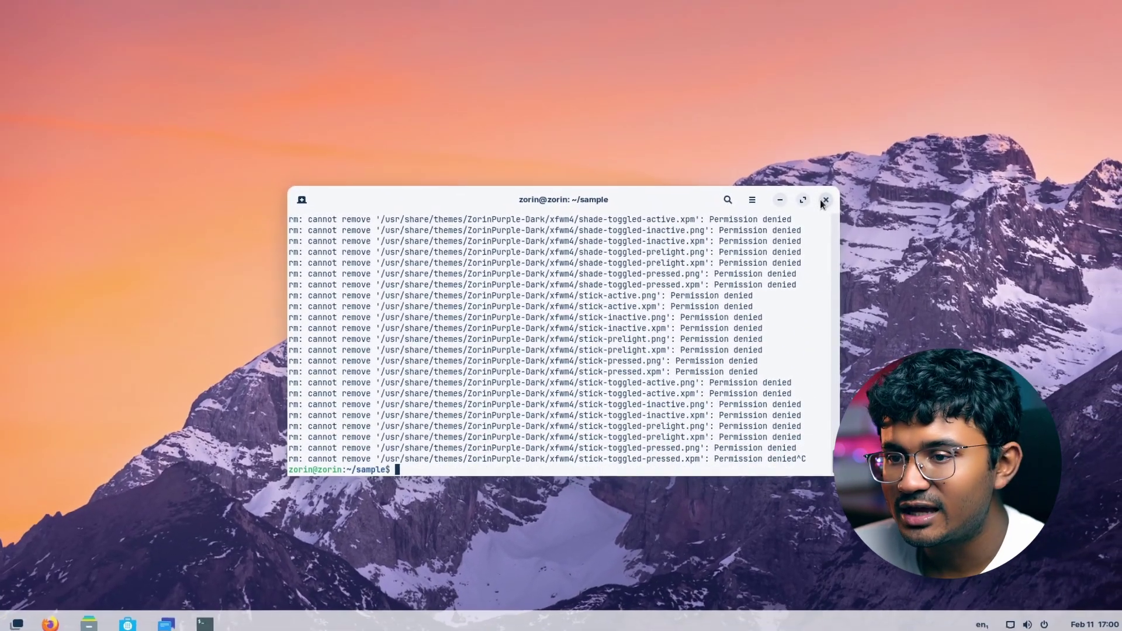
{"action": "left_click", "coordinate": [823, 200]}
{"action": "left_click", "coordinate": [13, 616]}
{"action": "type", "text": "ter"}
{"action": "key", "text": "Return"}
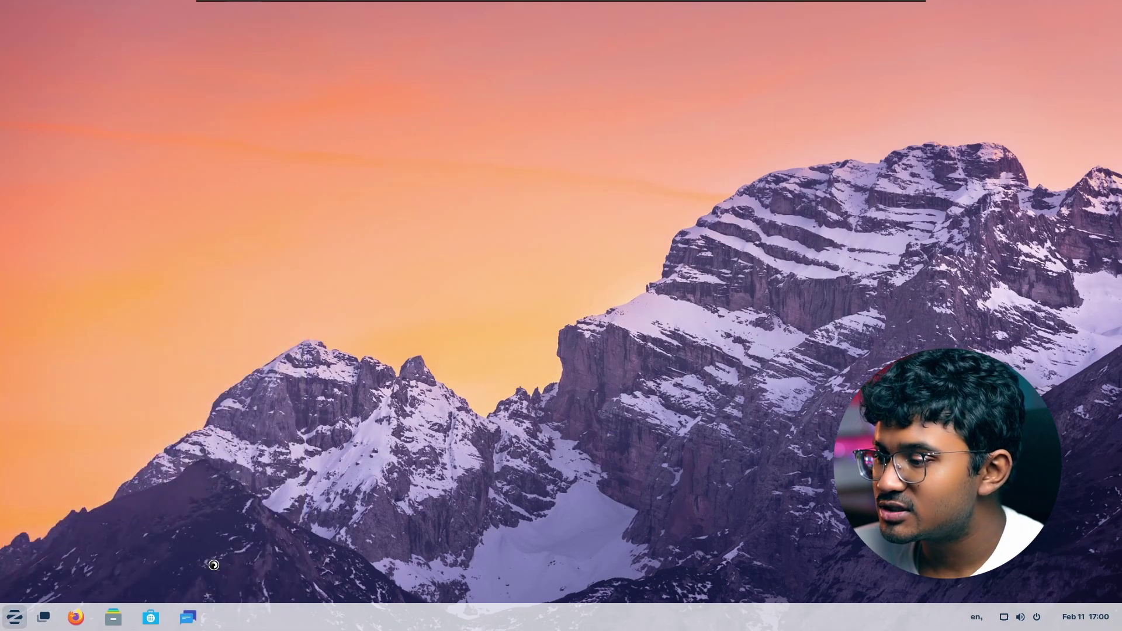
{"action": "left_click", "coordinate": [150, 617]}
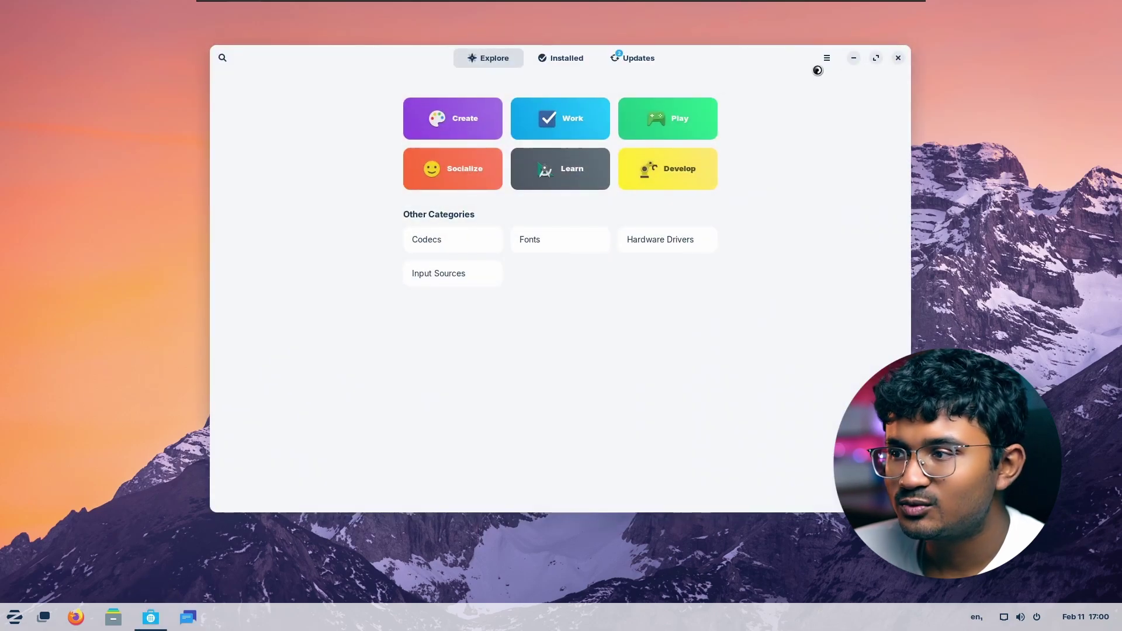
{"action": "left_click", "coordinate": [222, 58]}
{"action": "type", "text": "c"}
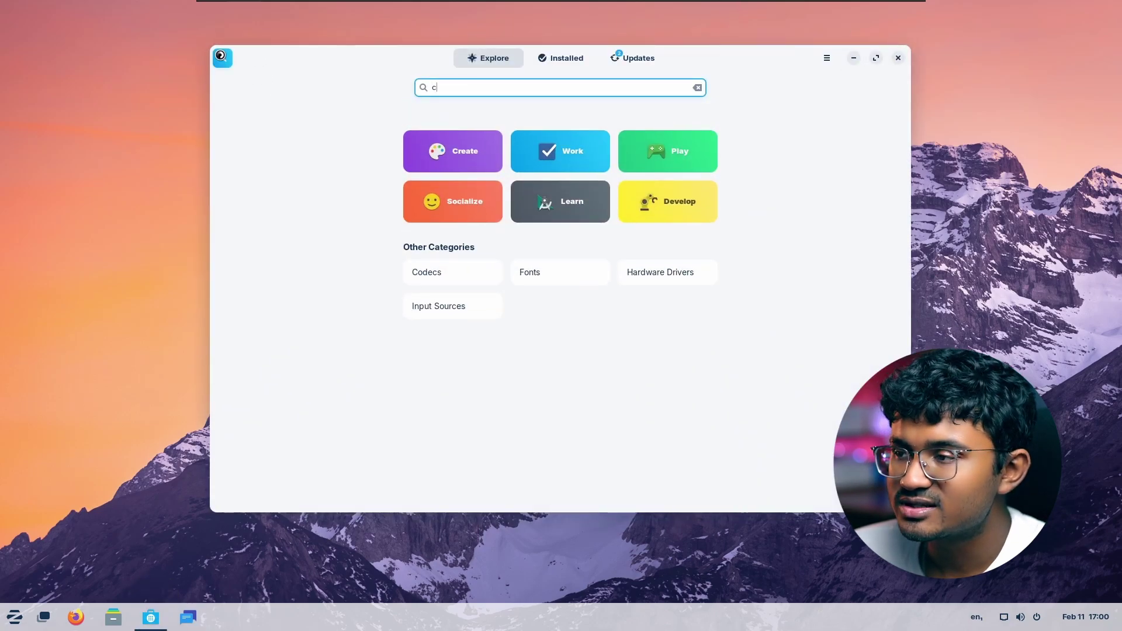
{"action": "type", "text": "on"}
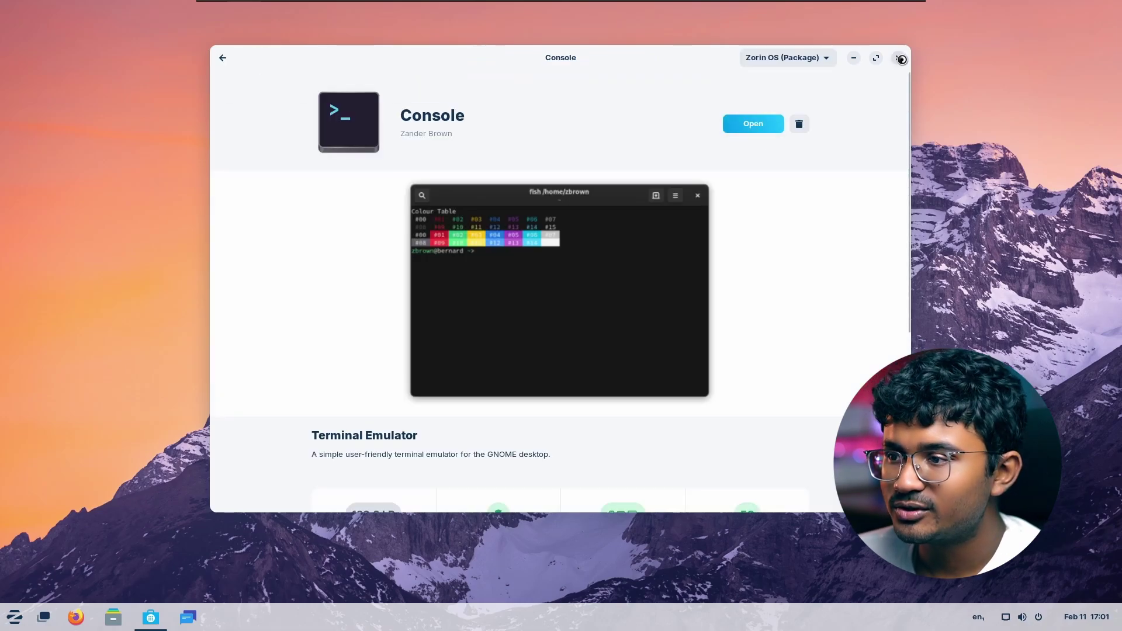
{"action": "left_click", "coordinate": [901, 59]}
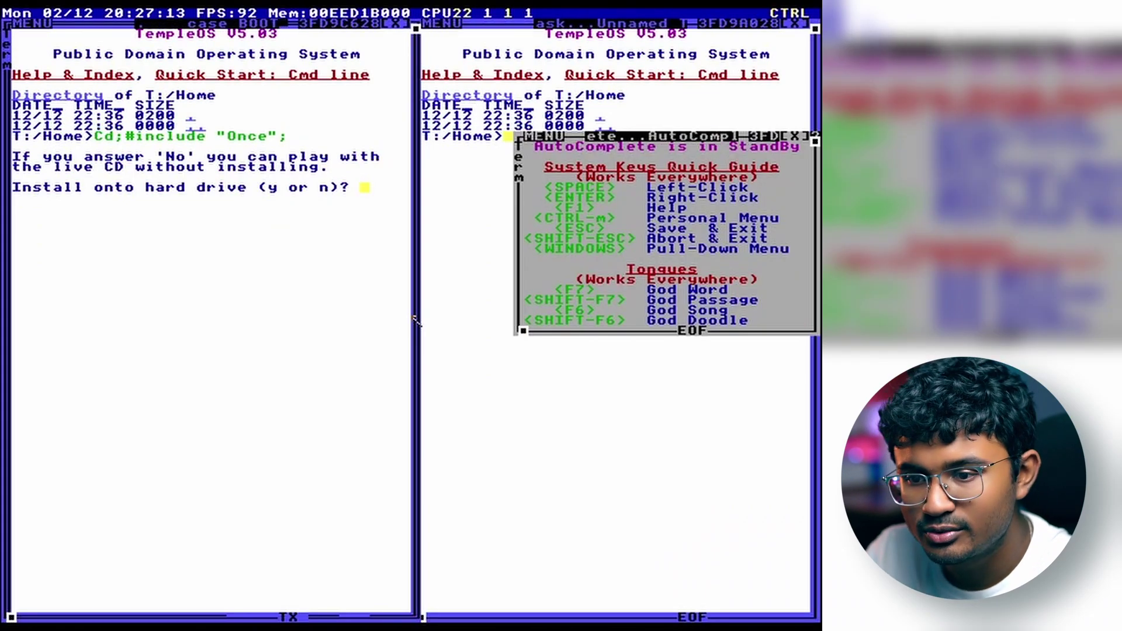
- Show the system shortcut key list and drag the AutoComplete window over the left pane
{"action": "key", "text": "ctrl+alt"}
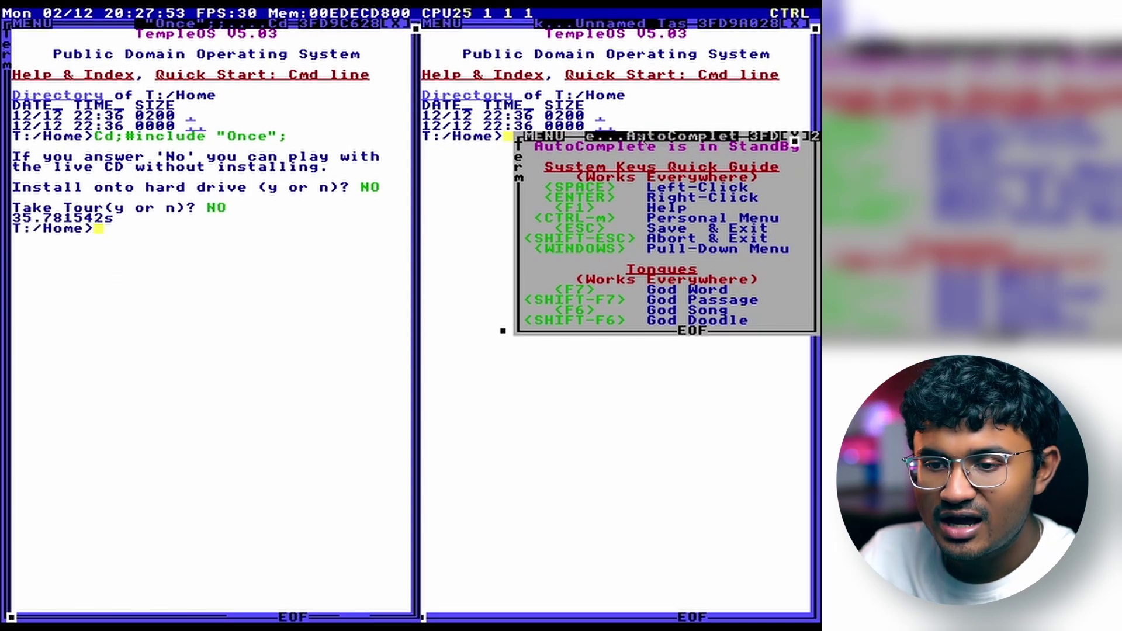
{"action": "left_click_drag", "start_coordinate": [717, 176], "coordinate": [400, 267]}
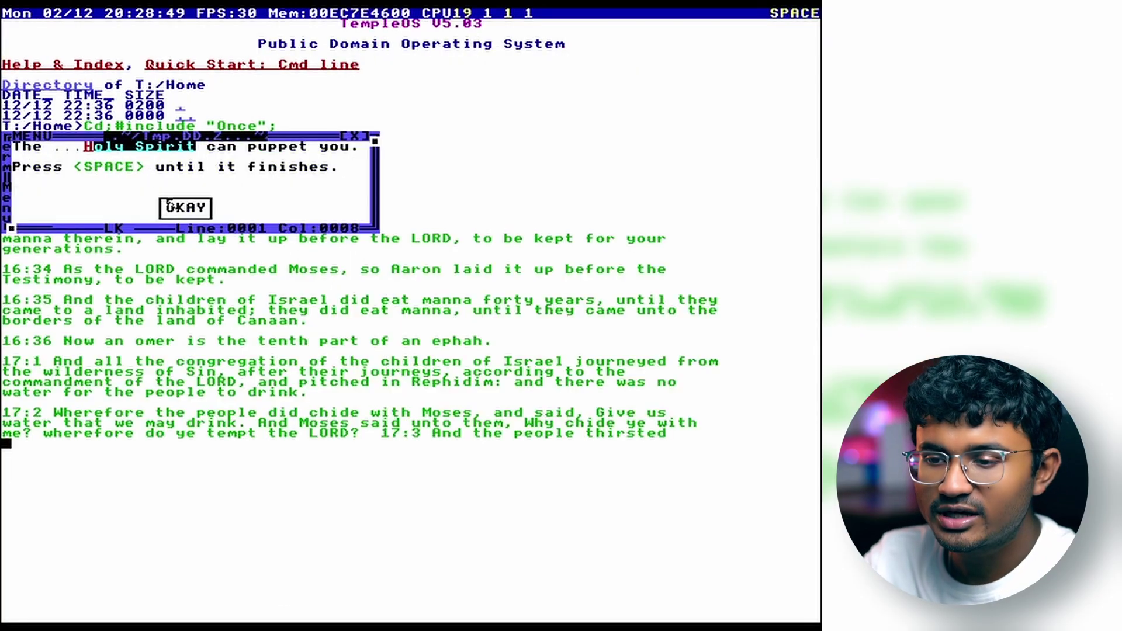
- Open the Purpose of Life notes, scroll through them, and close them
{"action": "key", "text": "space"}
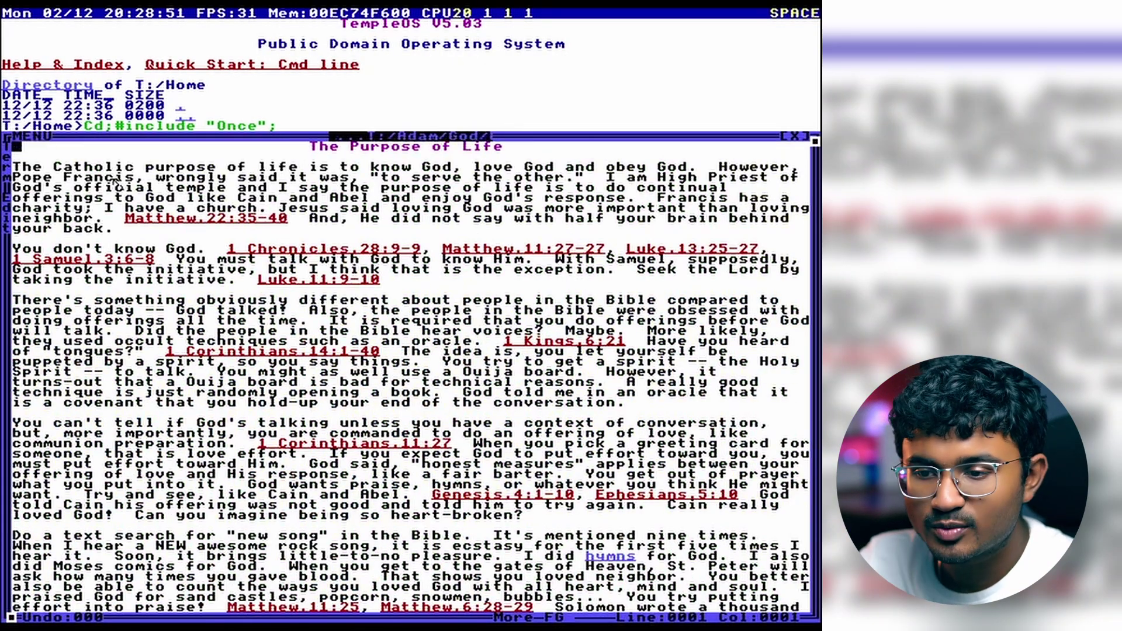
{"action": "scroll", "coordinate": [339, 271], "scroll_direction": "down", "scroll_amount": 5}
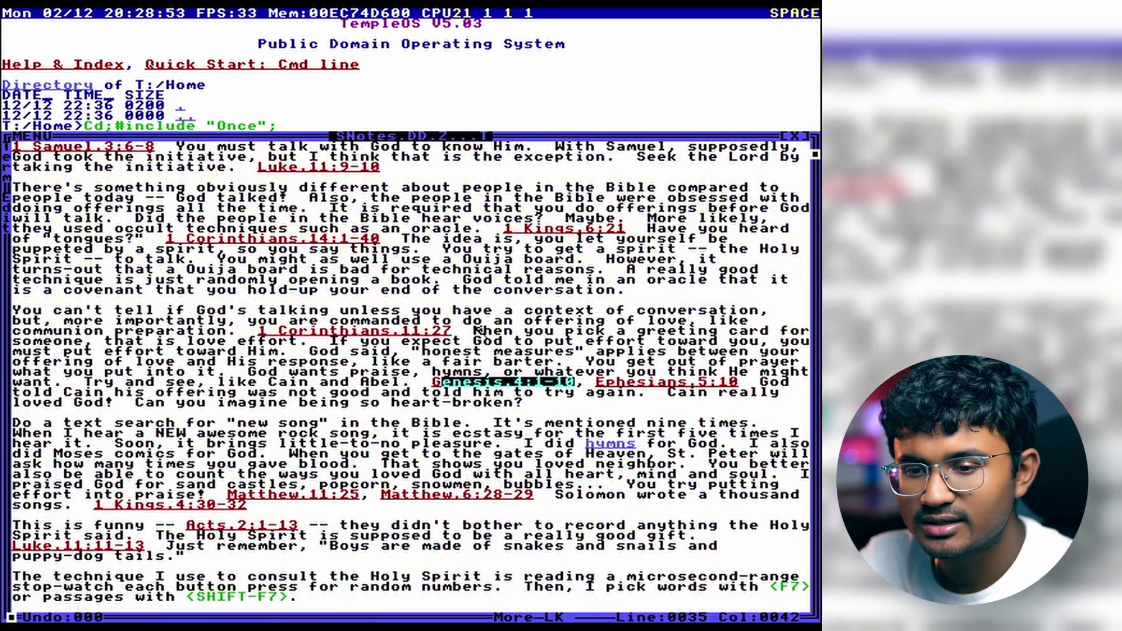
{"action": "scroll", "coordinate": [478, 331], "scroll_direction": "down", "scroll_amount": 6}
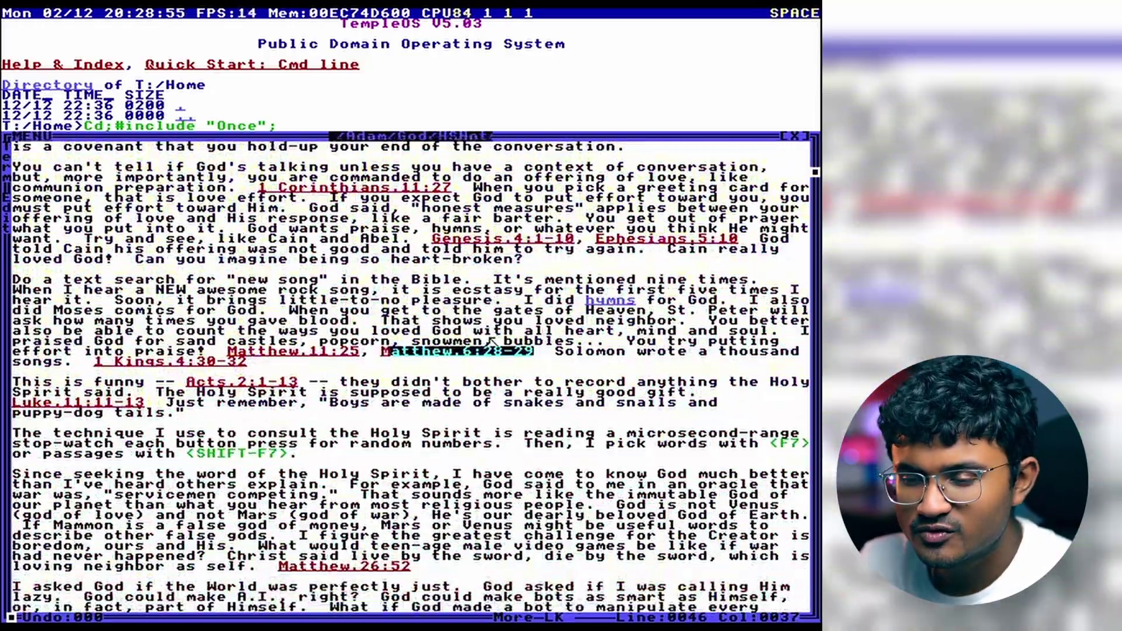
{"action": "scroll", "coordinate": [490, 343], "scroll_direction": "down", "scroll_amount": 5}
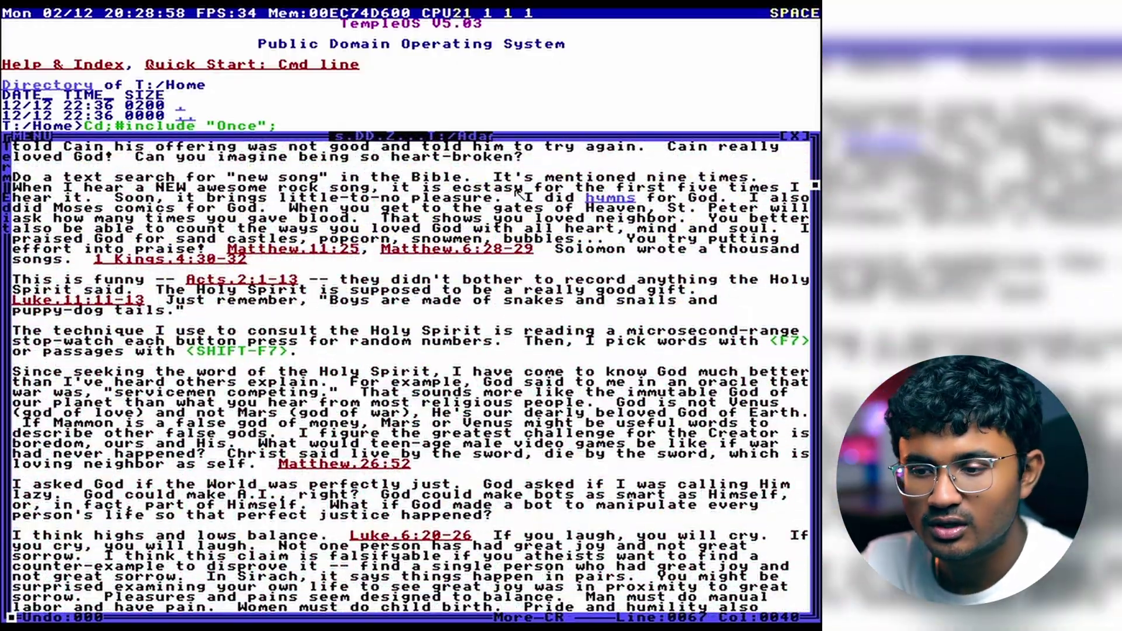
{"action": "left_click", "coordinate": [791, 137]}
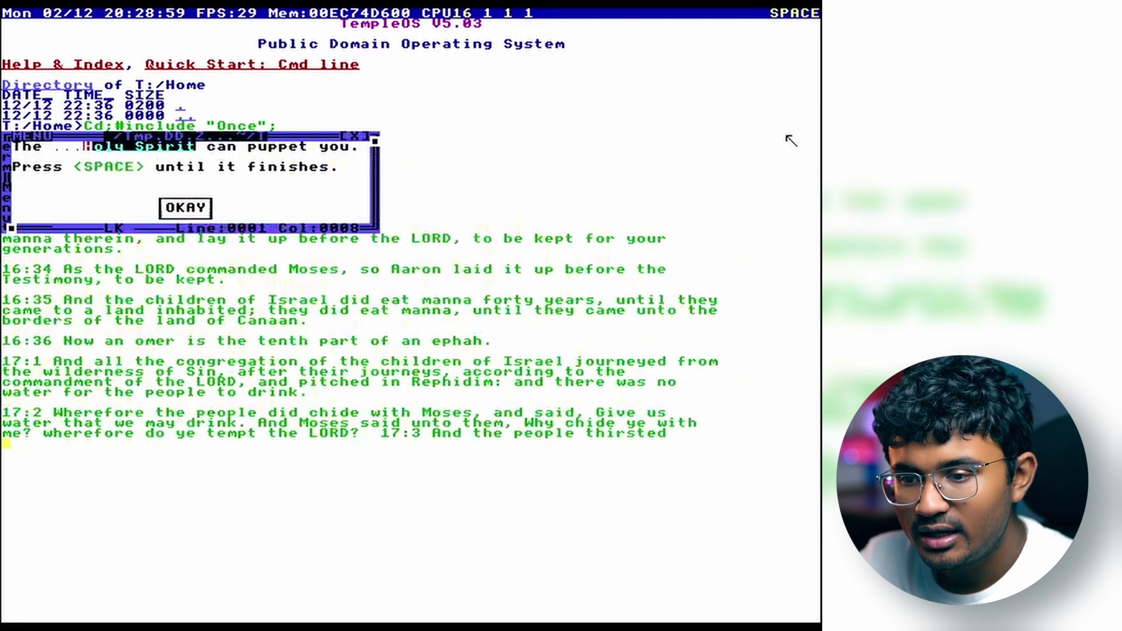
- Dismiss the Holy Spirit popup and generate several random God Doodle drawings
{"action": "left_click", "coordinate": [178, 214]}
{"action": "key", "text": "space"}
{"action": "key", "text": "space"}
{"action": "key", "text": "space"}
{"action": "key", "text": "space"}
{"action": "key", "text": "space"}
{"action": "key", "text": "space"}
{"action": "key", "text": "space"}
{"action": "key", "text": "space"}
{"action": "key", "text": "space"}
{"action": "key", "text": "space"}
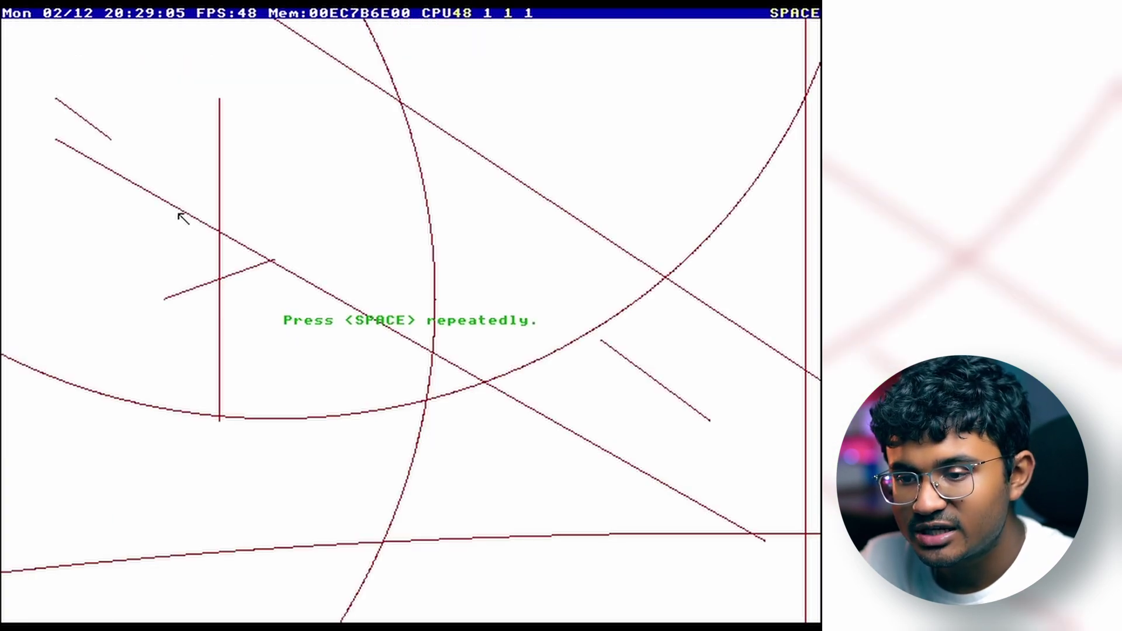
{"action": "key", "text": "space"}
{"action": "key", "text": "space"}
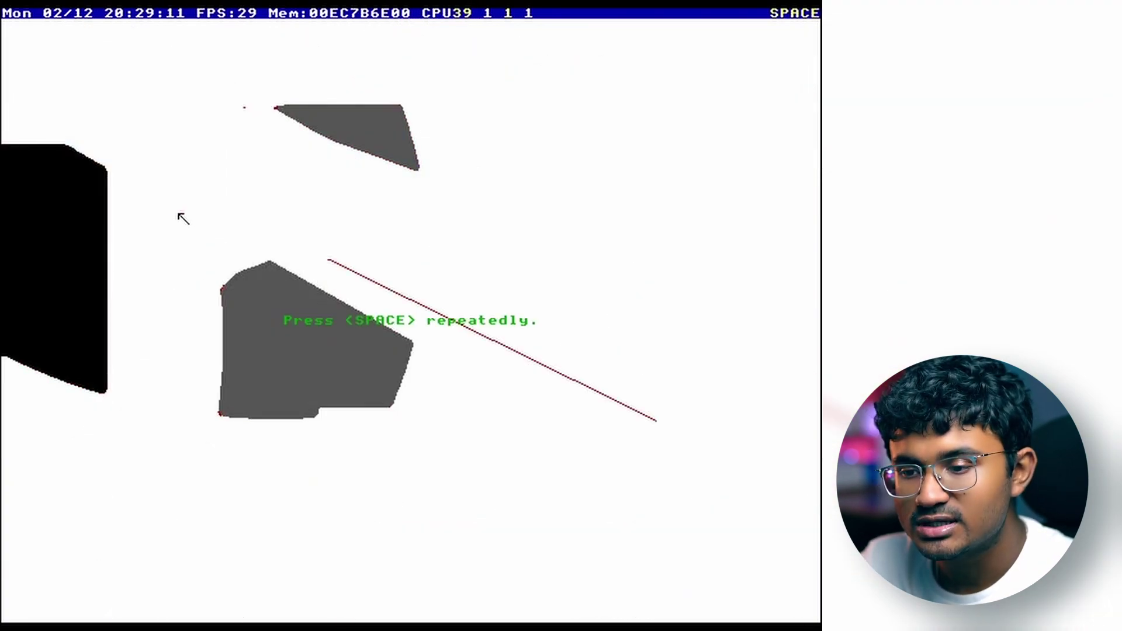
{"action": "key", "text": "space"}
{"action": "key", "text": "space"}
{"action": "key", "text": "space"}
{"action": "key", "text": "space"}
{"action": "key", "text": "space"}
{"action": "key", "text": "space"}
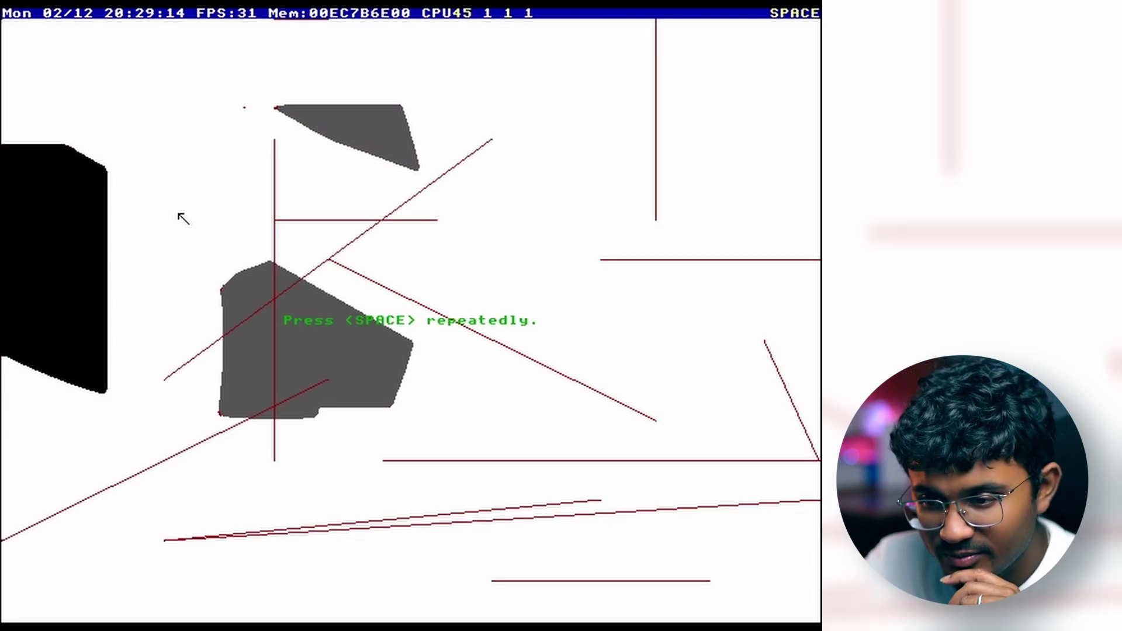
{"action": "key", "text": "space"}
{"action": "key", "text": "space"}
{"action": "key", "text": "space"}
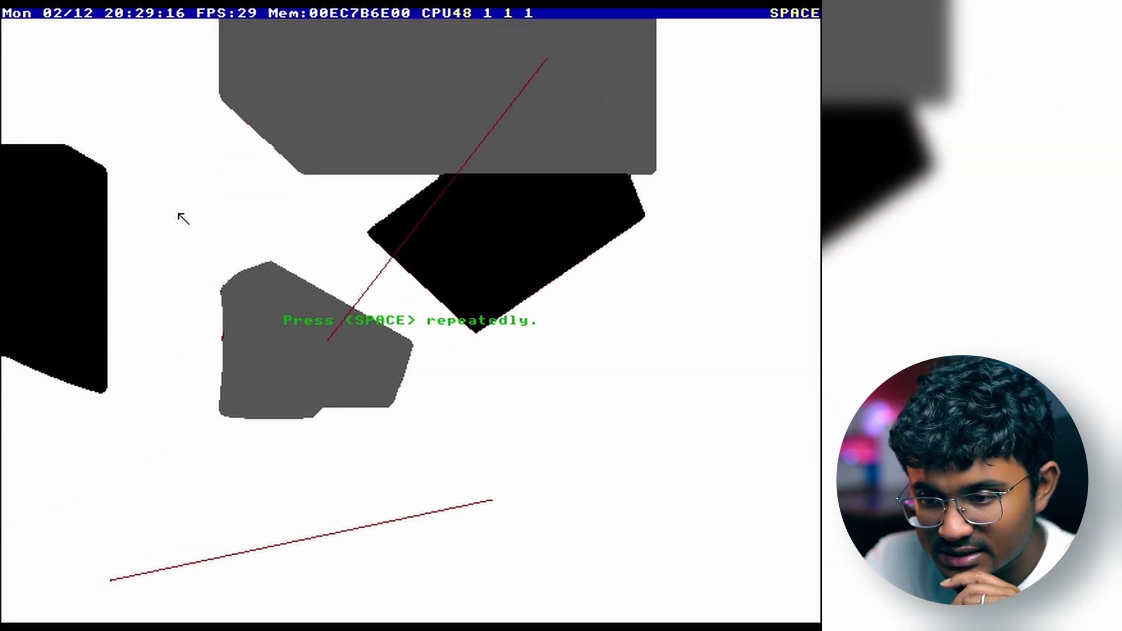
{"action": "key", "text": "space"}
{"action": "key", "text": "space"}
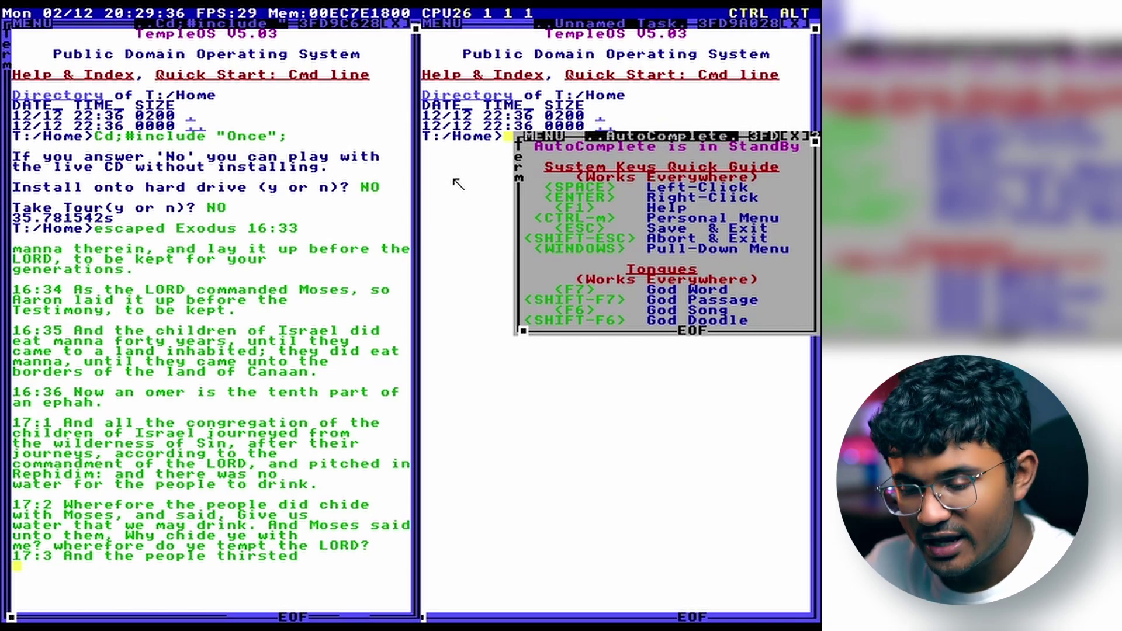
- From the PersonalMenu games list, drive the racing car with arrow keys until it crashes
{"action": "key", "text": "ctrl+m"}
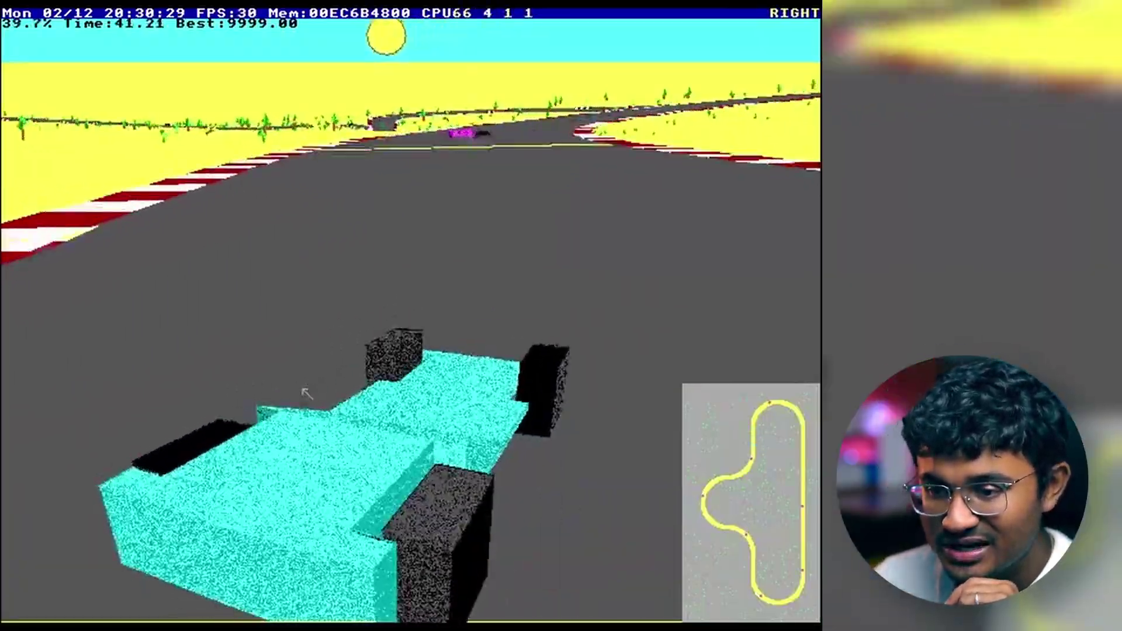
{"action": "key", "text": "Up"}
{"action": "key", "text": "Right"}
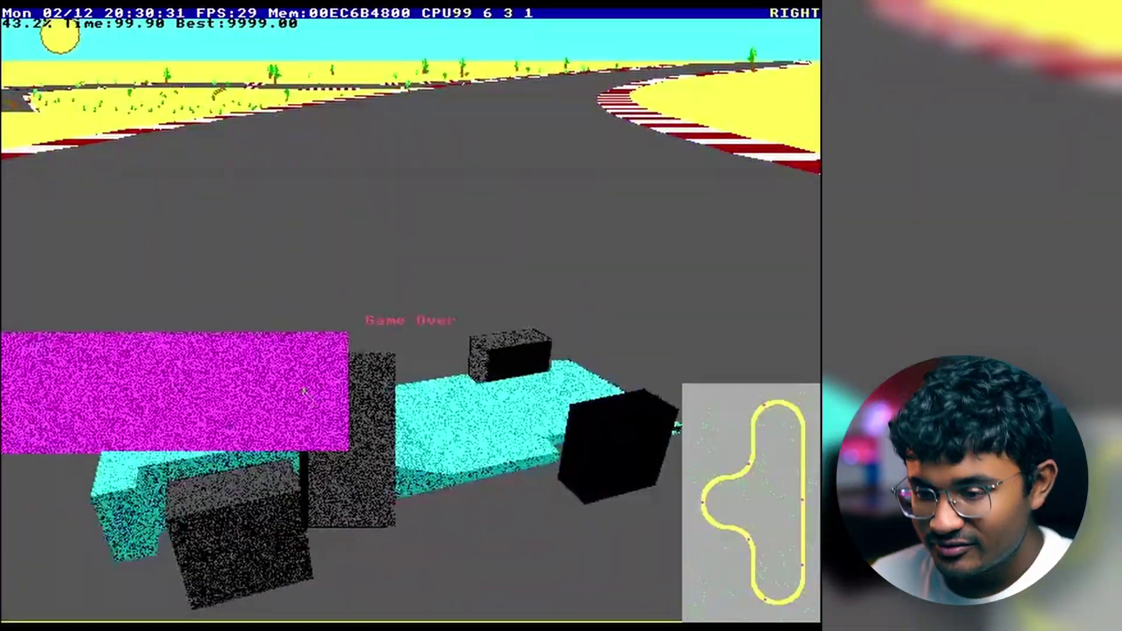
{"action": "key", "text": "Left"}
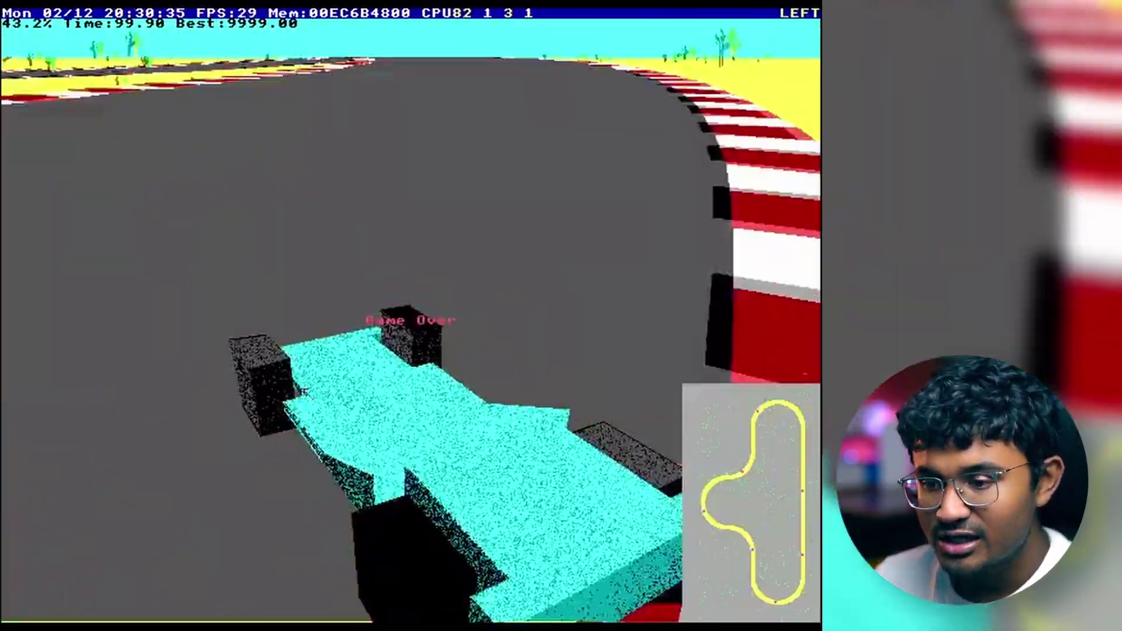
{"action": "key", "text": "Right"}
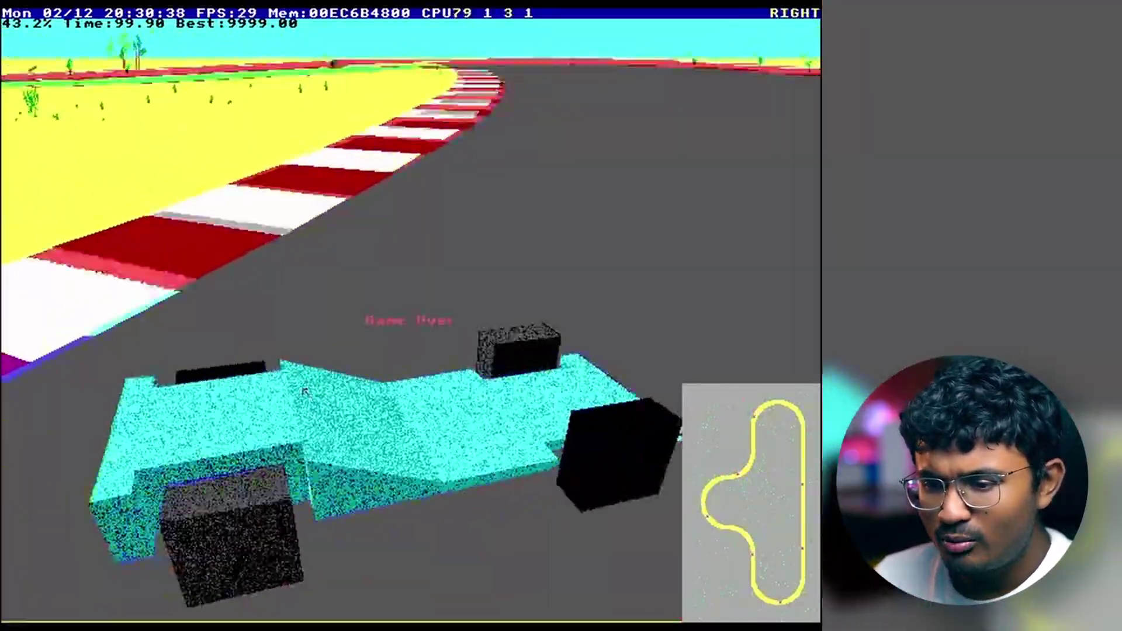
{"action": "key", "text": "Left"}
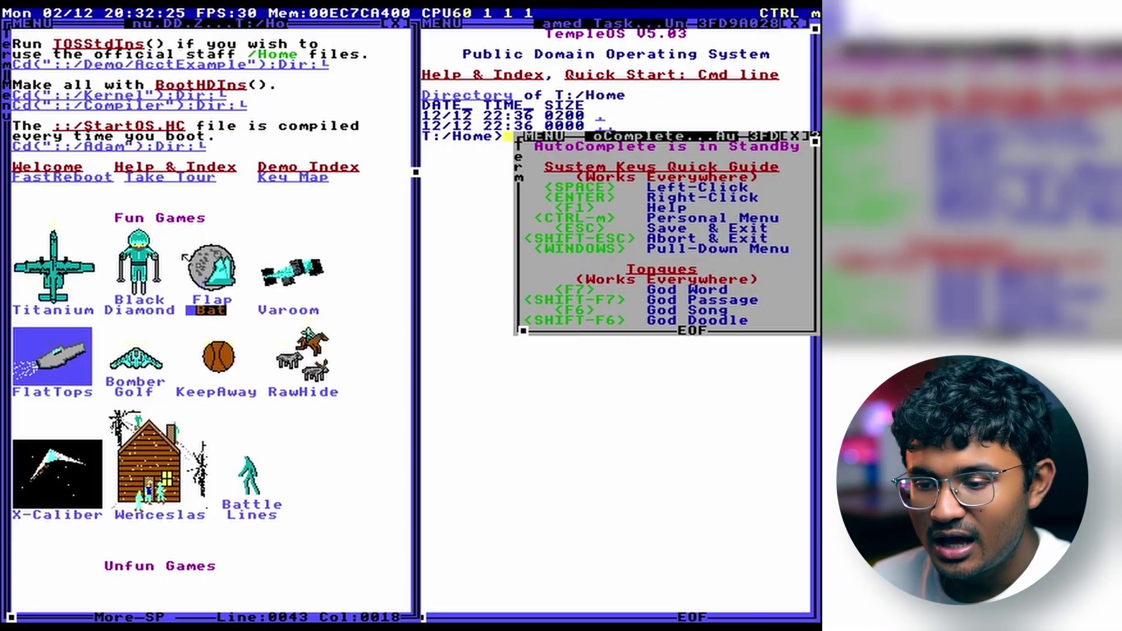
- Scroll the PersonalMenu down to the Nongames section to reach the music composer
{"action": "scroll", "coordinate": [185, 257], "scroll_direction": "down", "scroll_amount": 7}
{"action": "scroll", "coordinate": [186, 259], "scroll_direction": "down", "scroll_amount": 9}
{"action": "scroll", "coordinate": [186, 259], "scroll_direction": "down", "scroll_amount": 5}
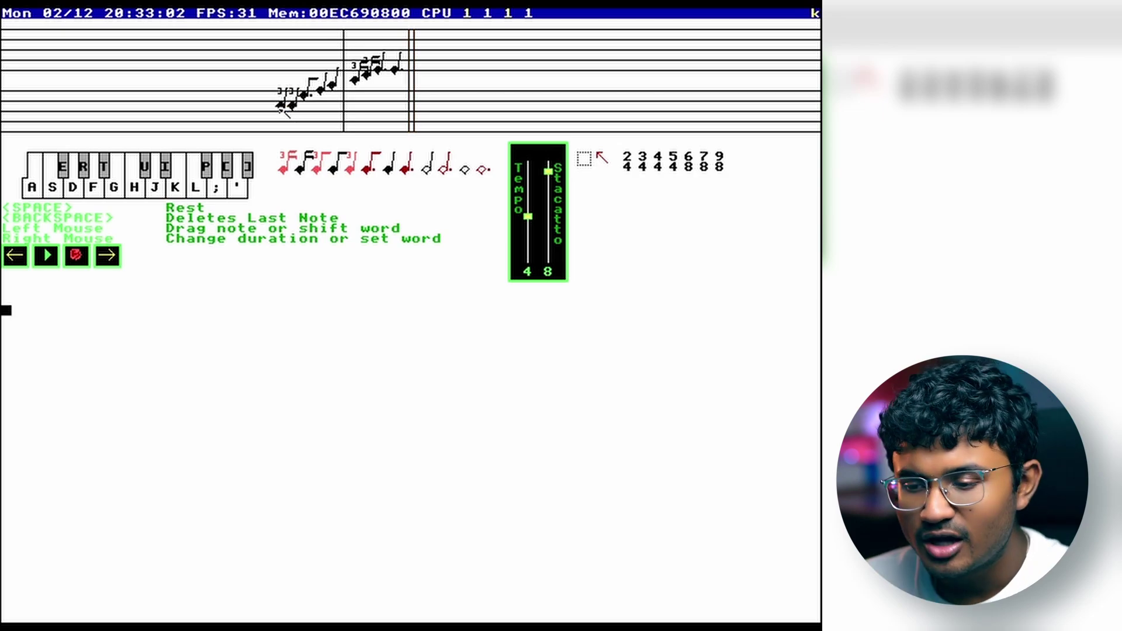